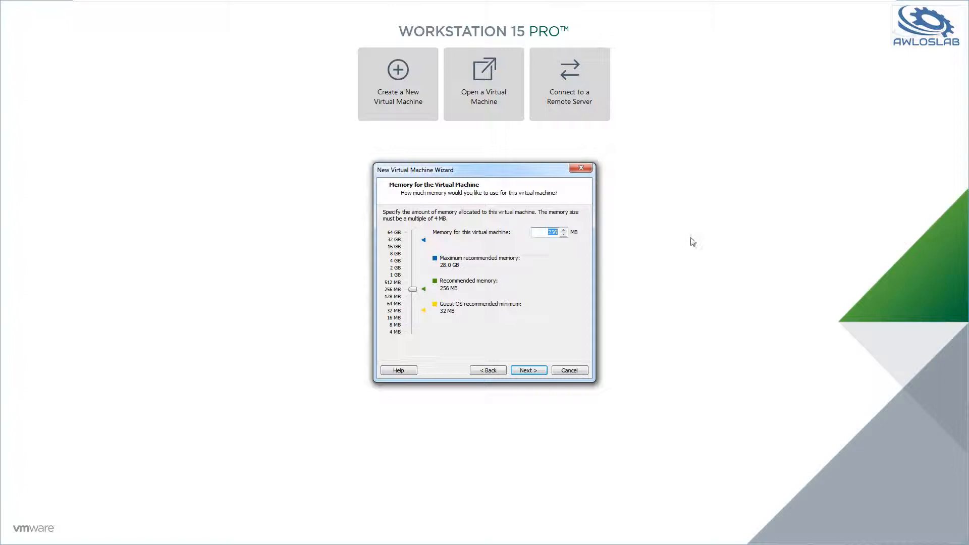
# Allocate 4096 MB of memory to the virtual machine and keep network address translation (NAT) as its network type.
pyautogui.write('4096')
pyautogui.click(529, 370)
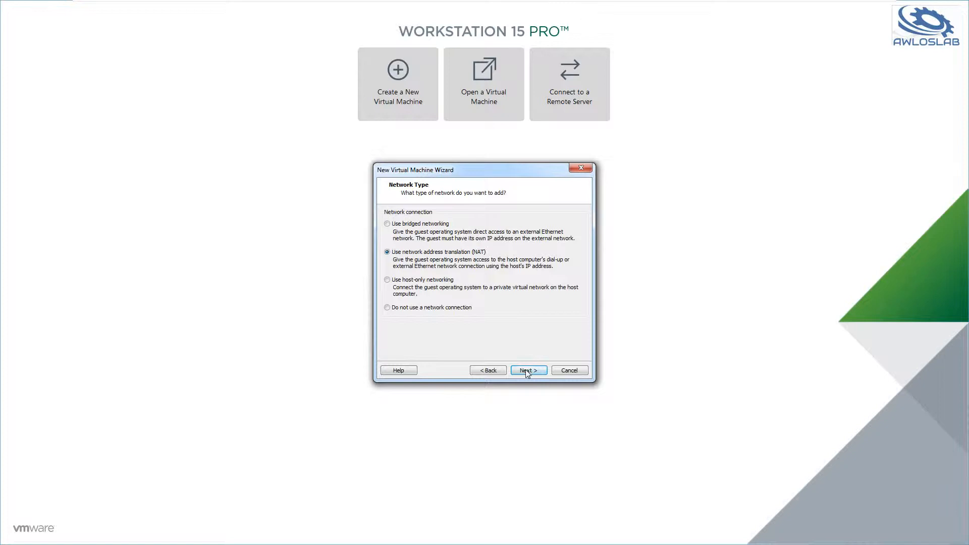
pyautogui.click(527, 373)
pyautogui.click(524, 373)
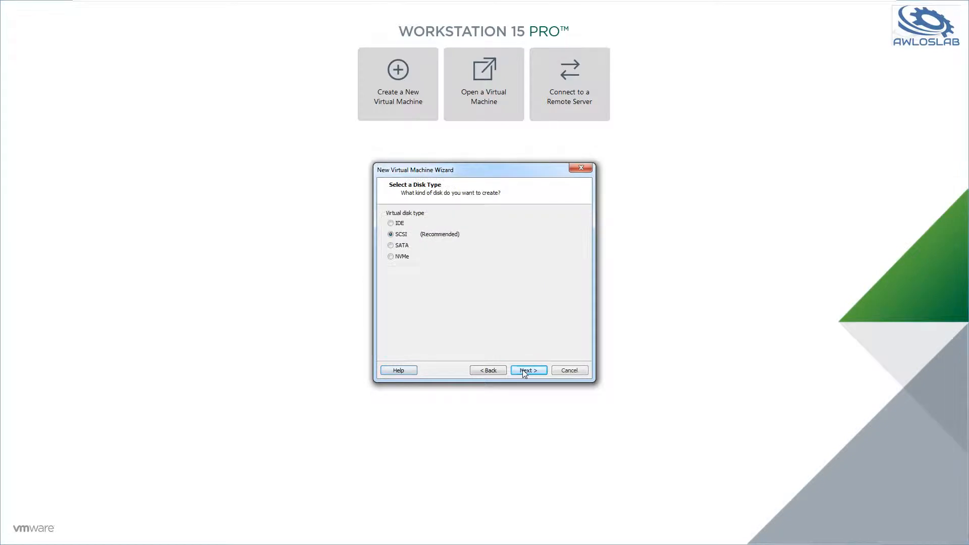
# Create a new 40 GB SCSI virtual disk stored as a single file named AWLOS-FW-01.vmdk.
pyautogui.click(533, 374)
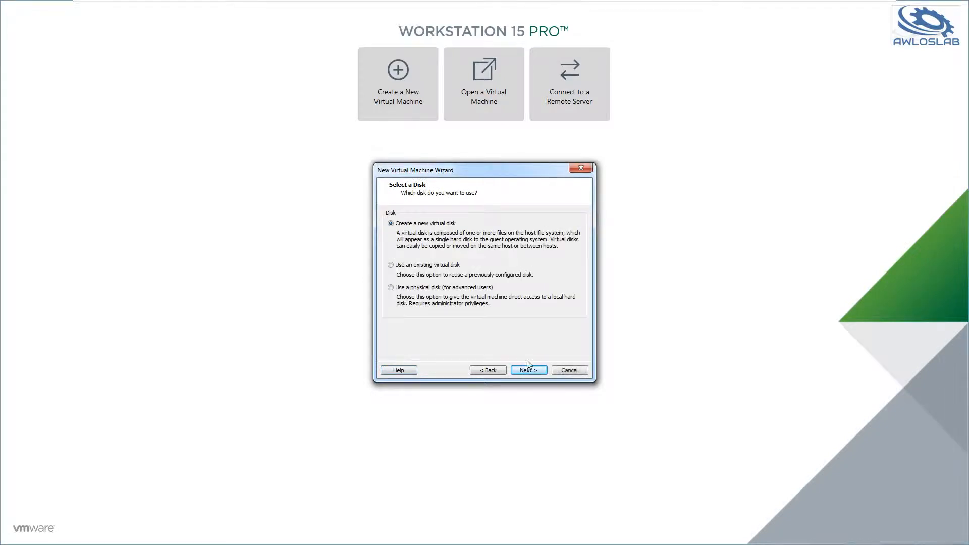
pyautogui.click(529, 373)
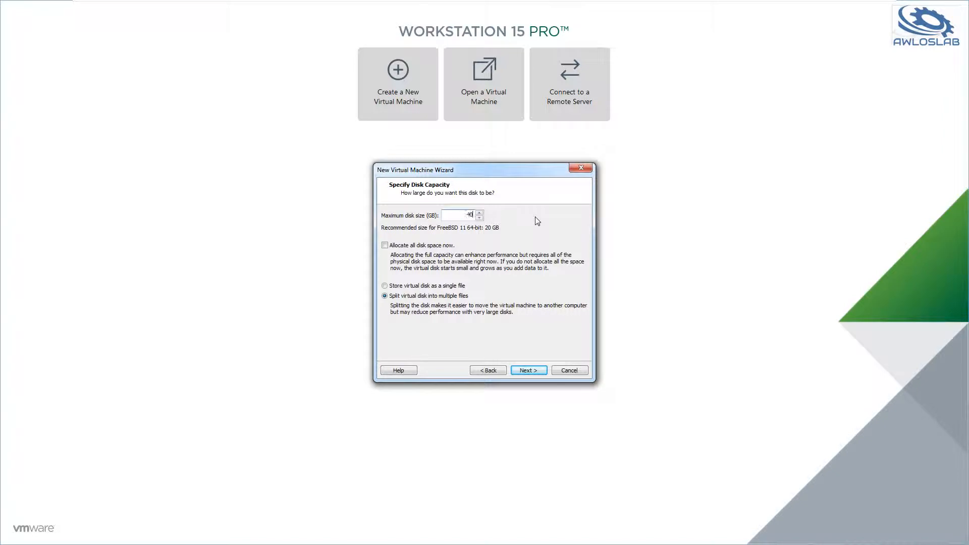
pyautogui.click(433, 287)
pyautogui.click(520, 370)
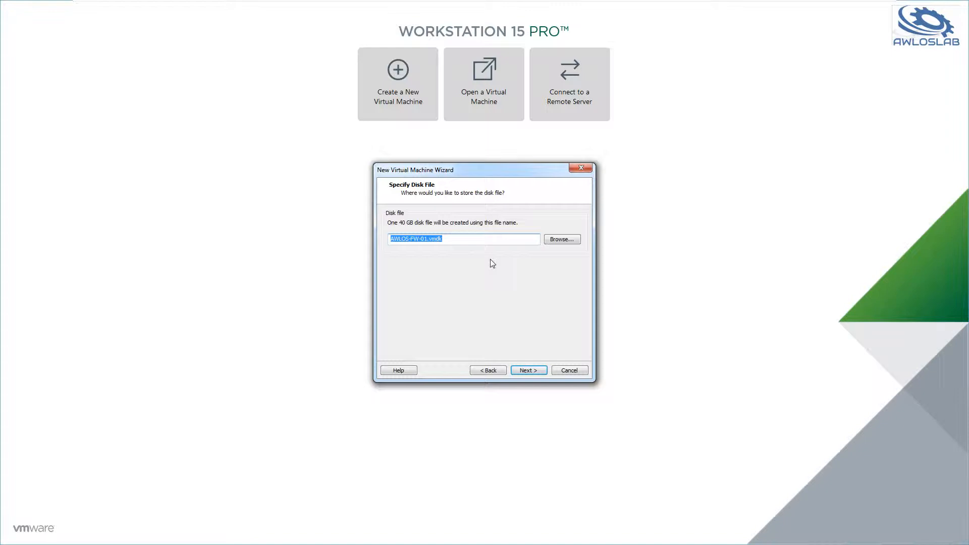
pyautogui.click(529, 371)
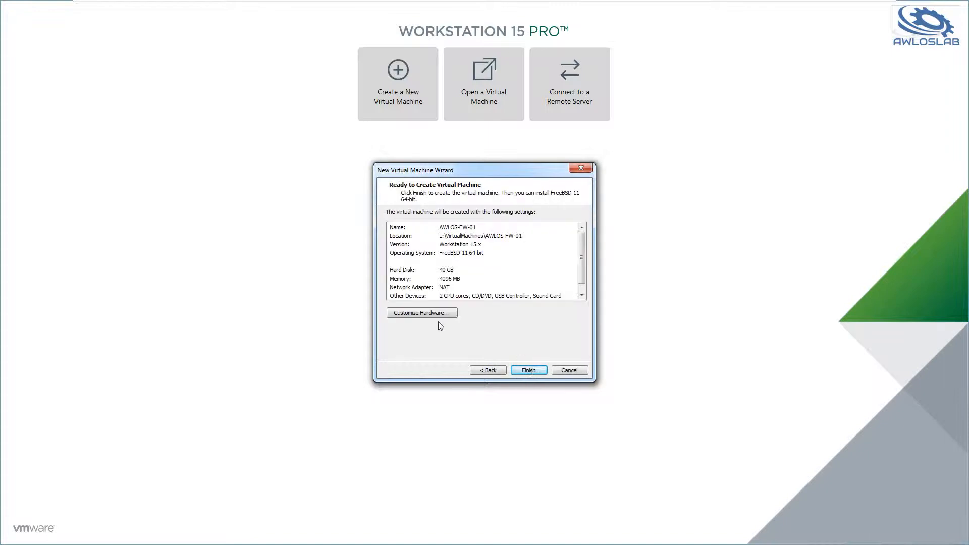
# Remove the sound card and the USB controller from the virtual machine's hardware.
pyautogui.click(410, 313)
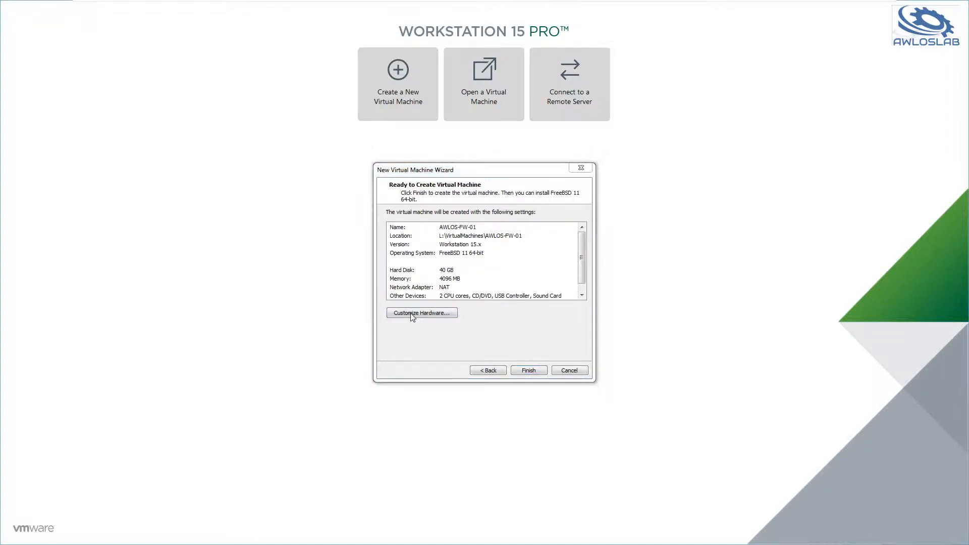
pyautogui.click(341, 186)
pyautogui.click(448, 411)
pyautogui.click(337, 187)
pyautogui.click(336, 179)
pyautogui.click(449, 410)
pyautogui.click(356, 180)
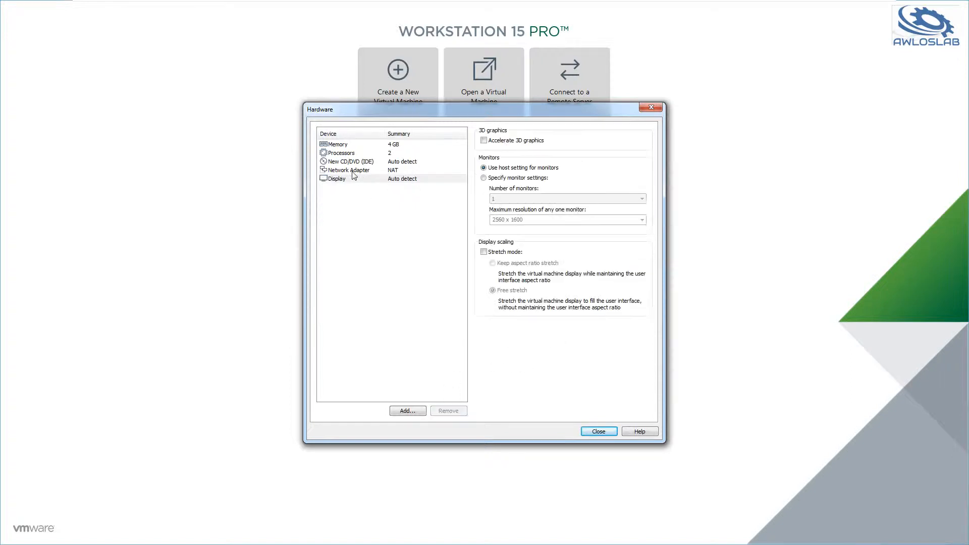
# Connect the existing network adapter to the custom virtual network VMnet9.
pyautogui.click(354, 172)
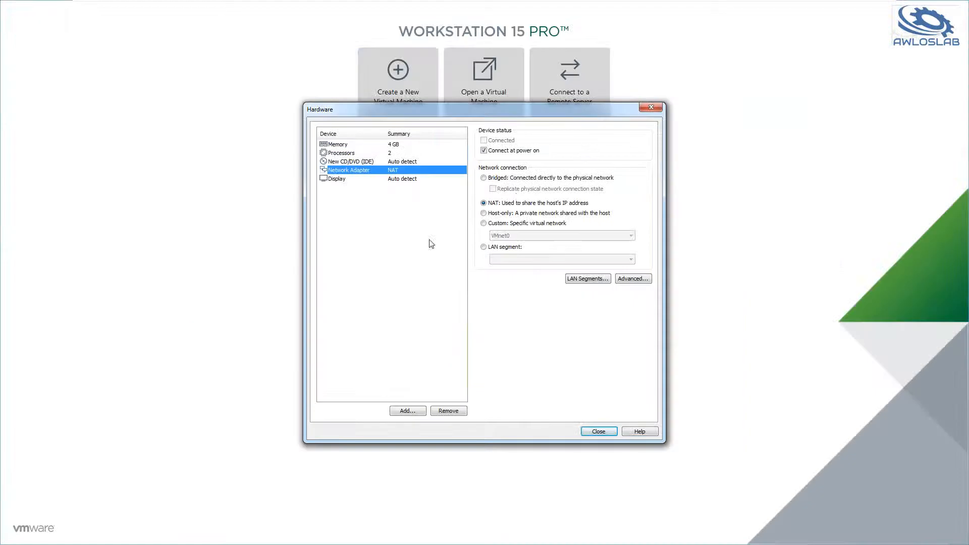
pyautogui.click(503, 247)
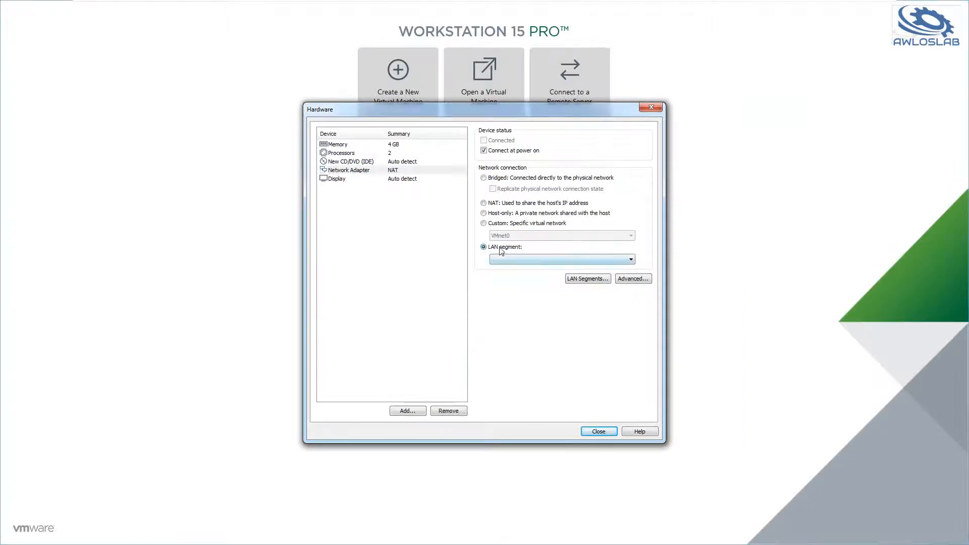
pyautogui.click(497, 205)
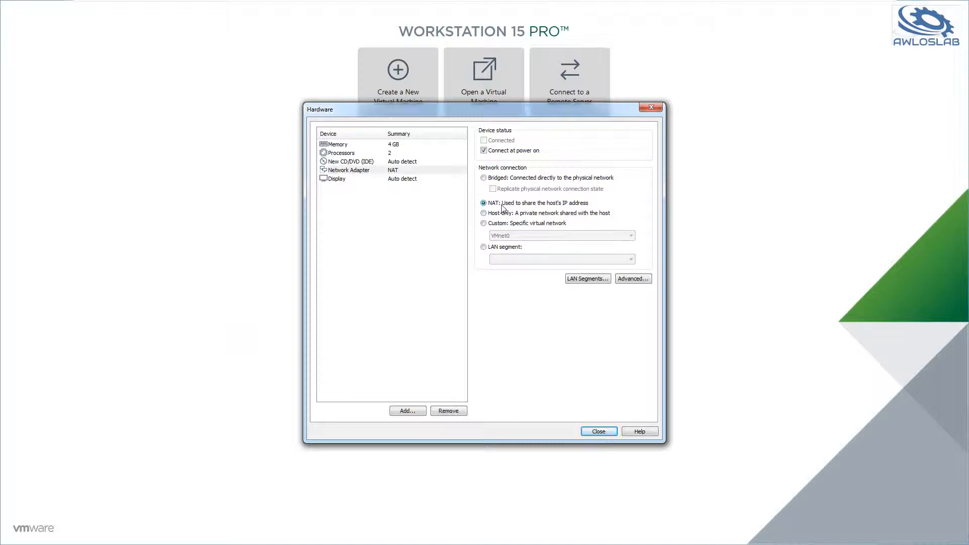
pyautogui.click(503, 224)
pyautogui.click(508, 236)
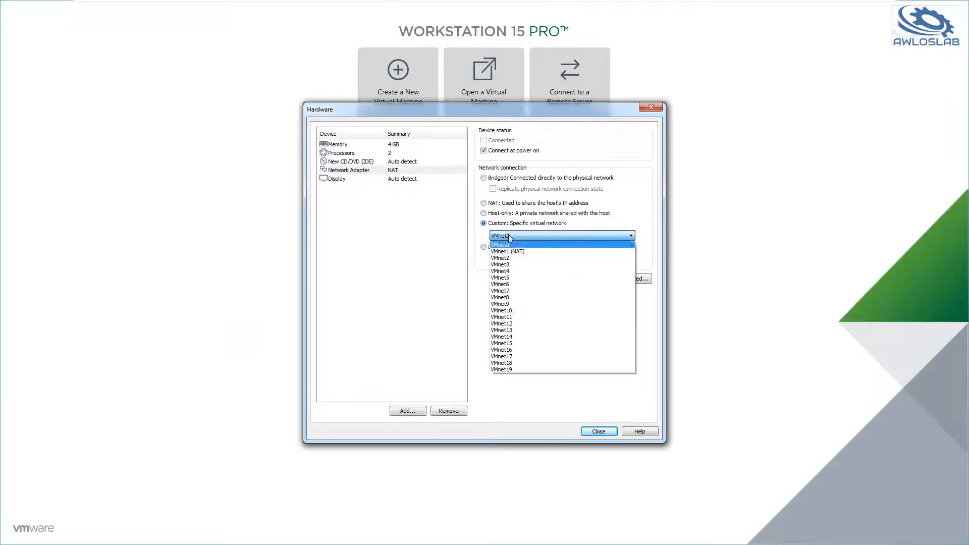
pyautogui.click(519, 304)
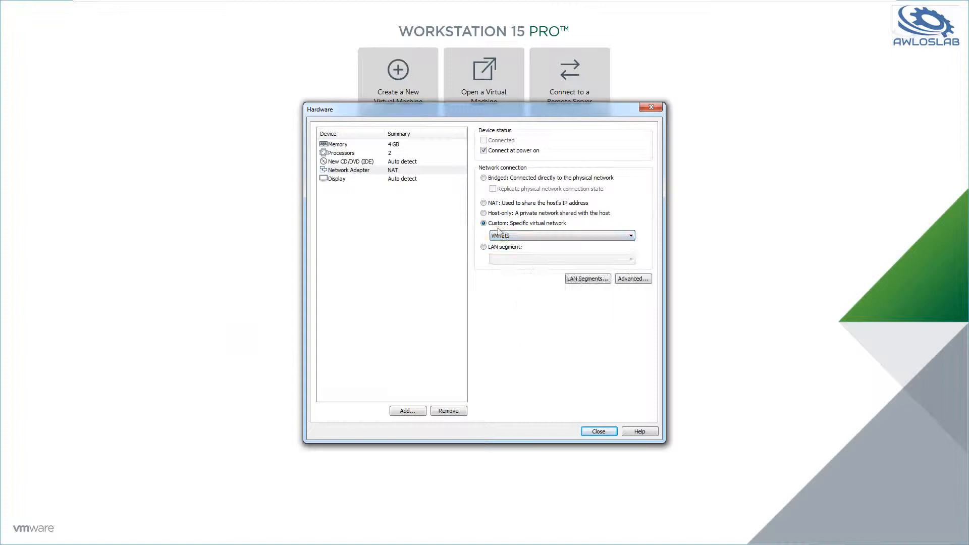
# Add a second network adapter and assign it to the LAN segment SUBNET-192.168.3.0/24.
pyautogui.click(404, 412)
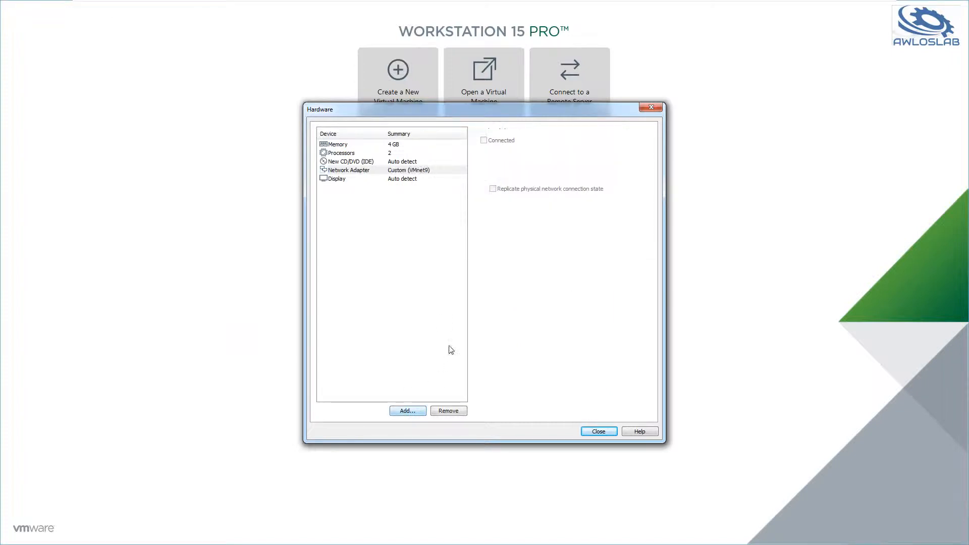
pyautogui.click(412, 241)
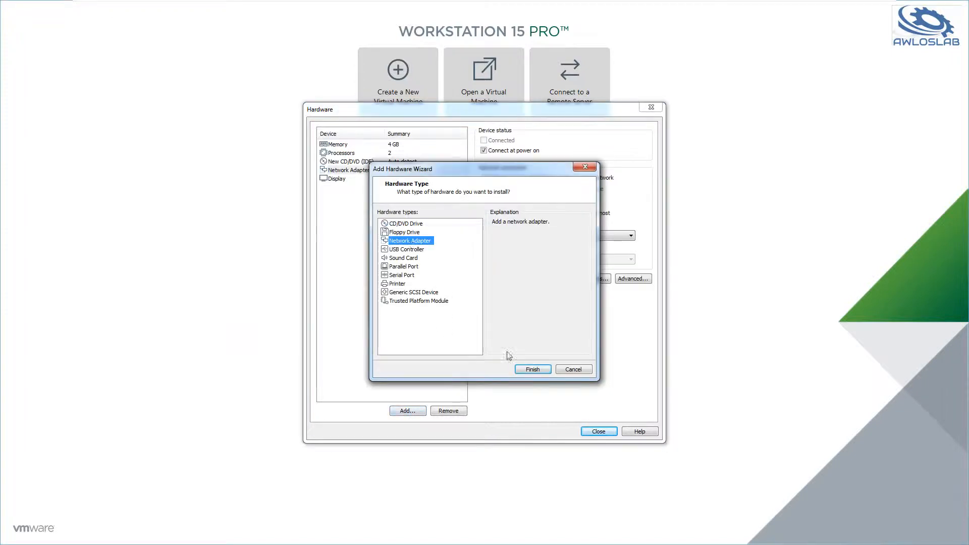
pyautogui.click(532, 369)
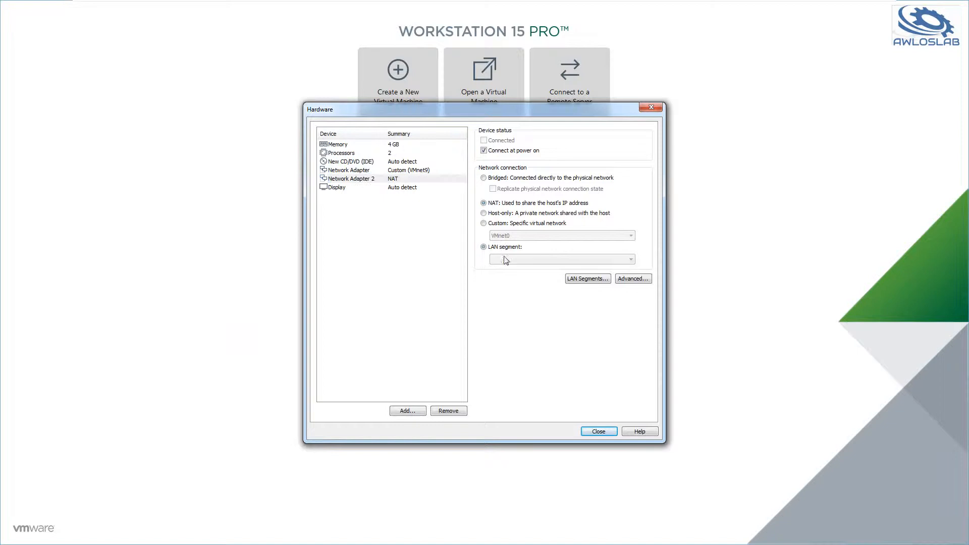
pyautogui.click(499, 248)
pyautogui.click(561, 259)
pyautogui.click(556, 340)
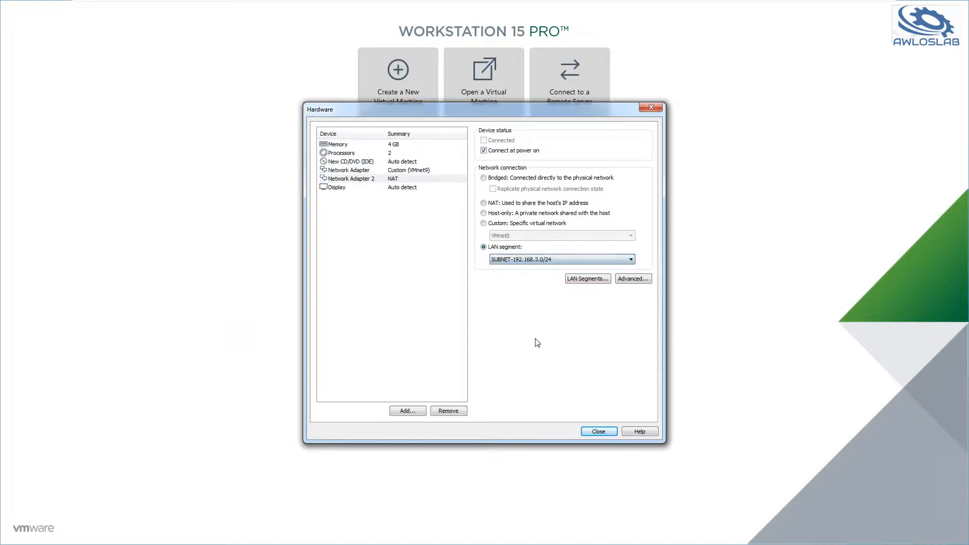
# Add a third network adapter and assign it to the LAN segment SUBNET-10.0.0.0/24.
pyautogui.click(409, 411)
pyautogui.click(410, 241)
pyautogui.click(529, 370)
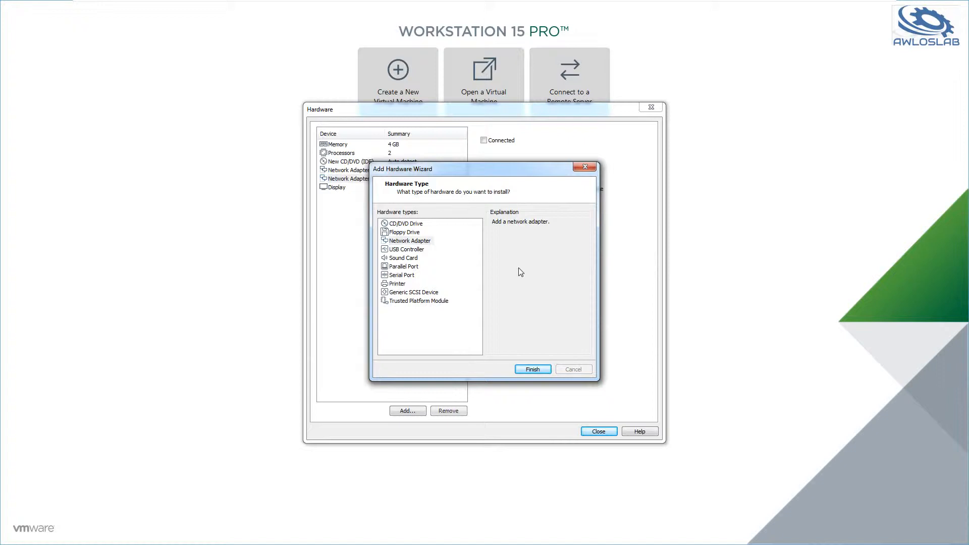
pyautogui.click(499, 247)
pyautogui.click(514, 259)
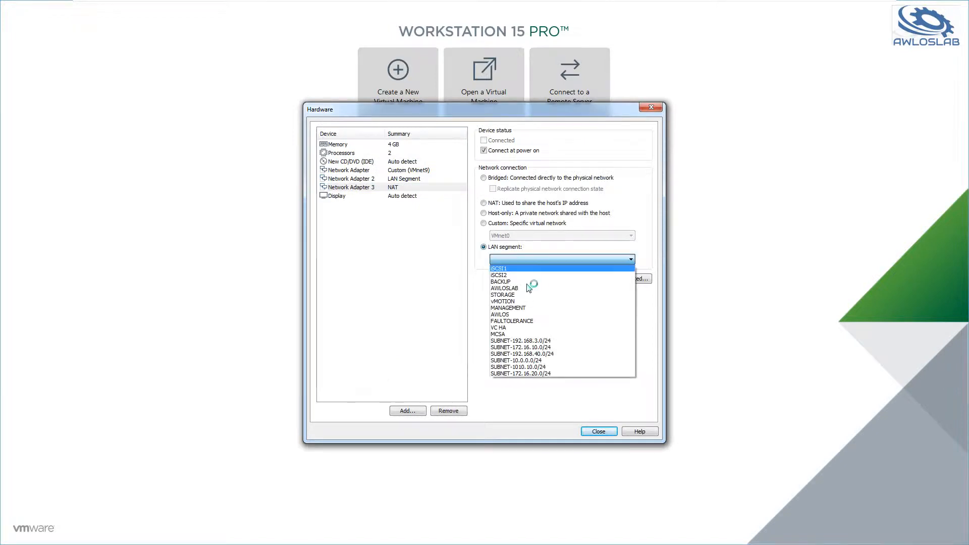
pyautogui.click(539, 360)
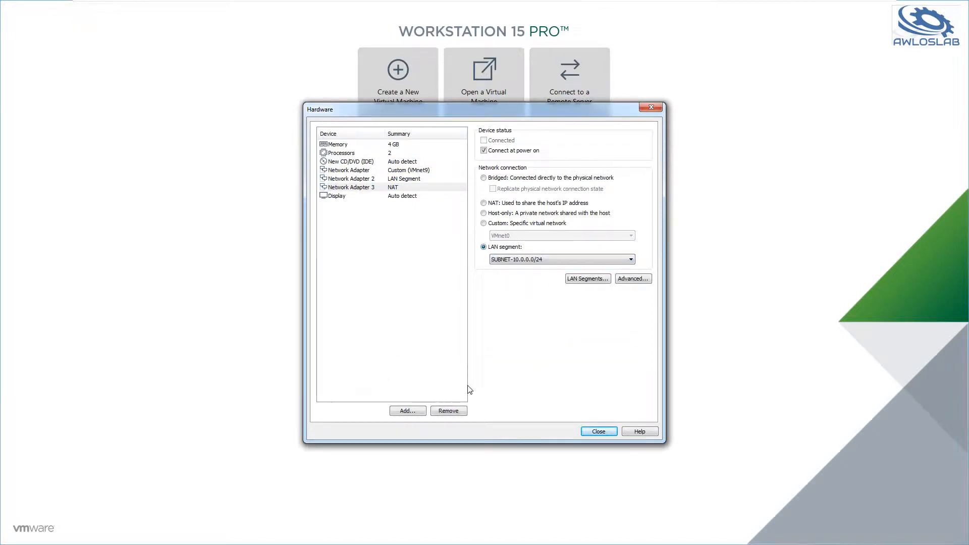
# Add a fourth network adapter on the LAN segment SUBNET-192.168.40.0/24 and close the hardware settings.
pyautogui.click(408, 410)
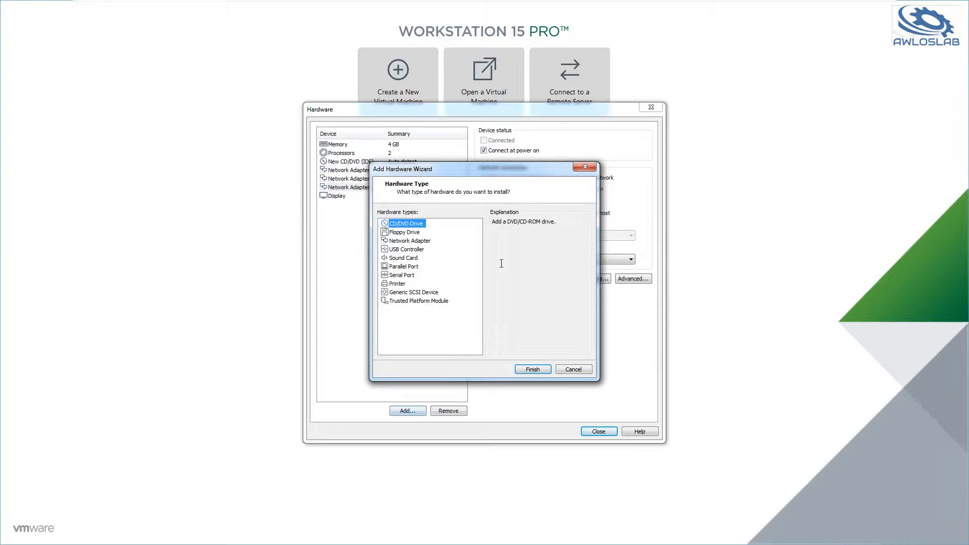
pyautogui.click(410, 241)
pyautogui.click(533, 369)
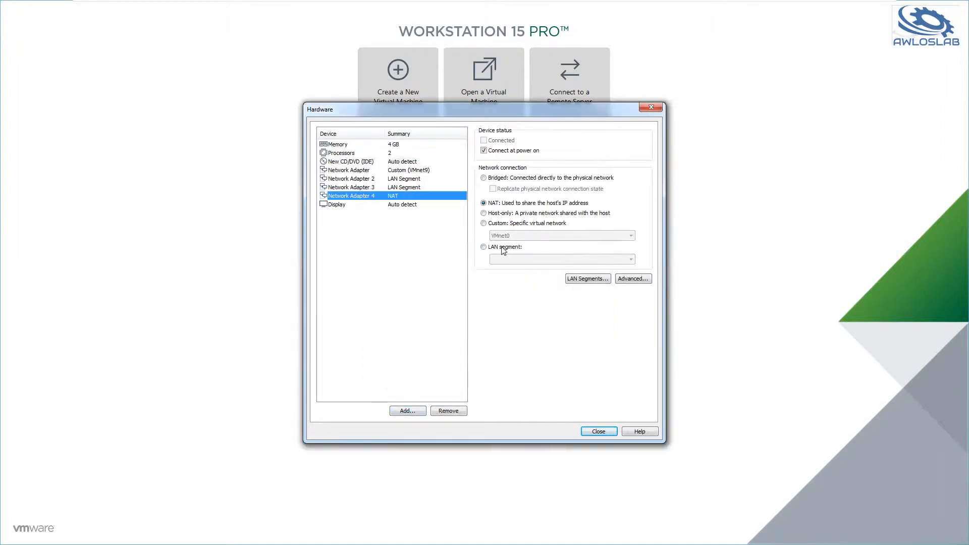
pyautogui.click(503, 248)
pyautogui.click(508, 259)
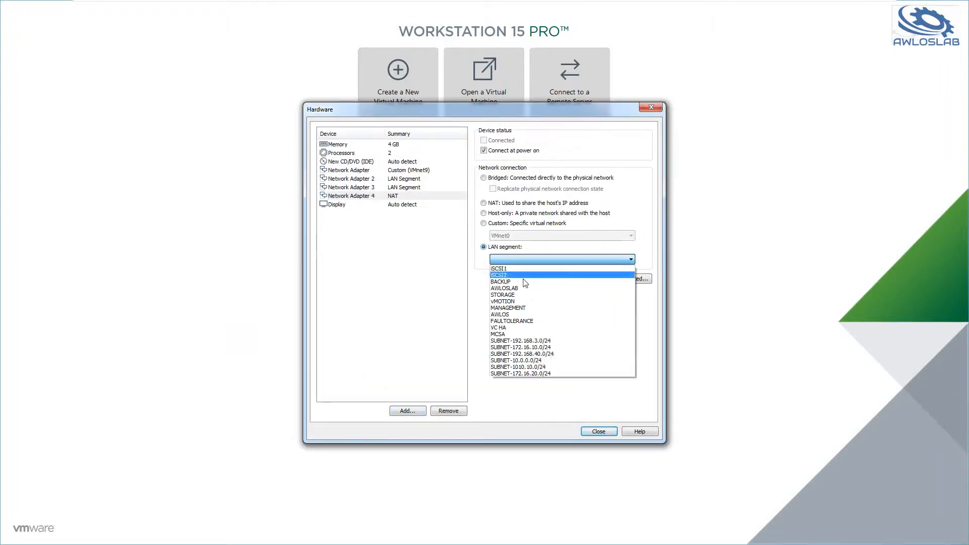
pyautogui.click(548, 354)
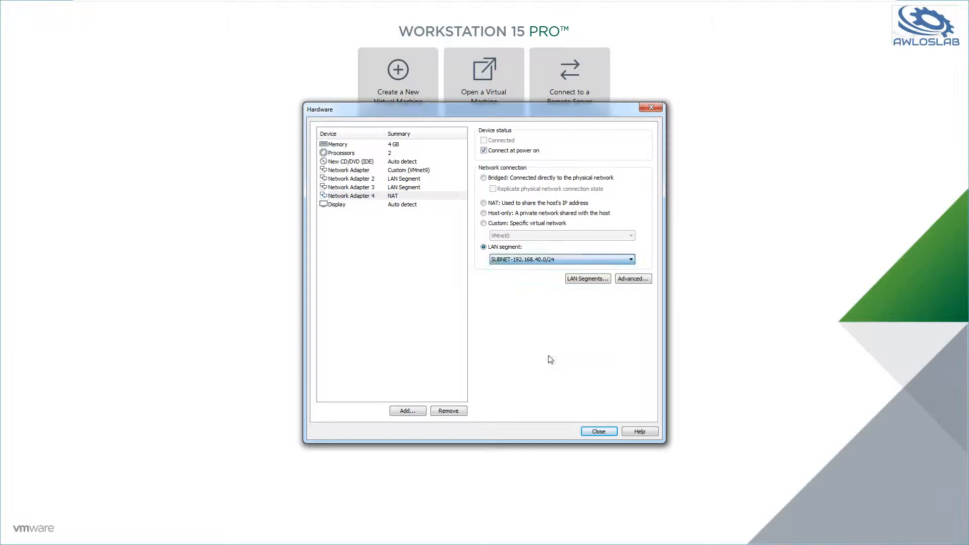
pyautogui.click(590, 433)
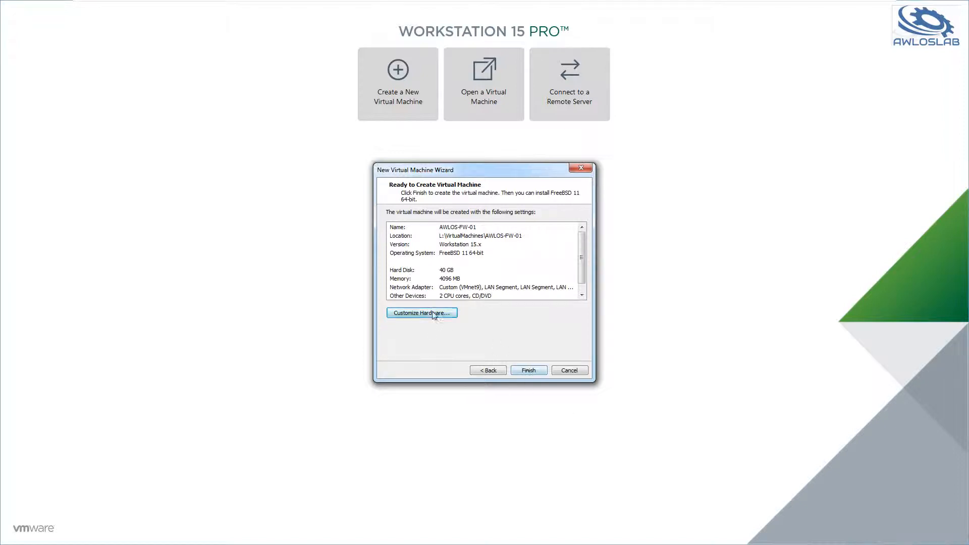
# Load the ISO image pfSense-CE-2.4.2-RELEASE-amd64.iso in the virtual CD/DVD drive and finish creating the virtual machine.
pyautogui.click(409, 314)
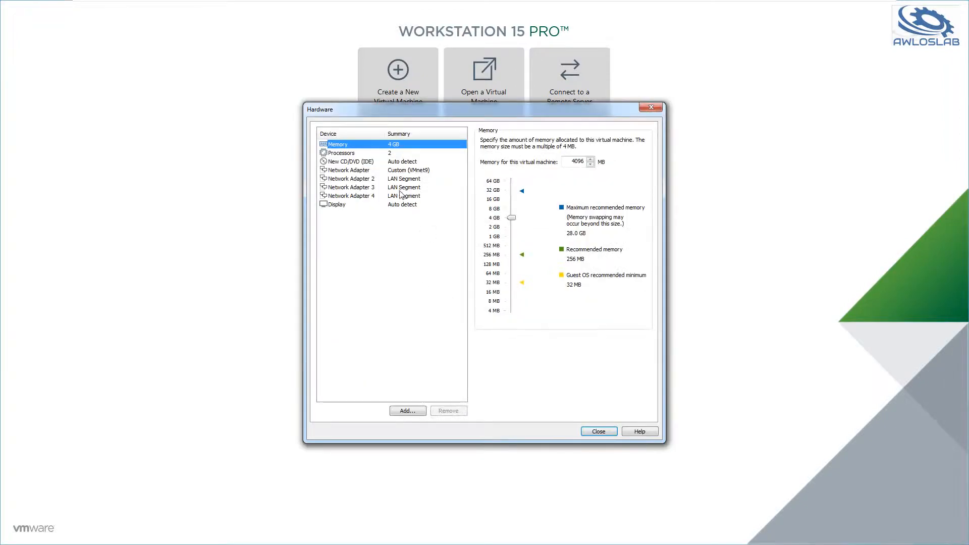
pyautogui.click(359, 162)
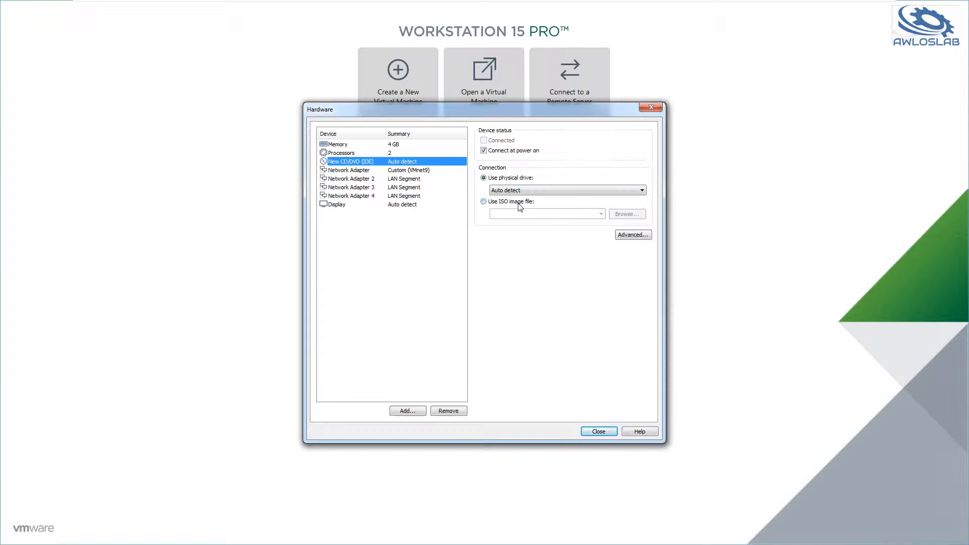
pyautogui.click(524, 202)
pyautogui.click(601, 214)
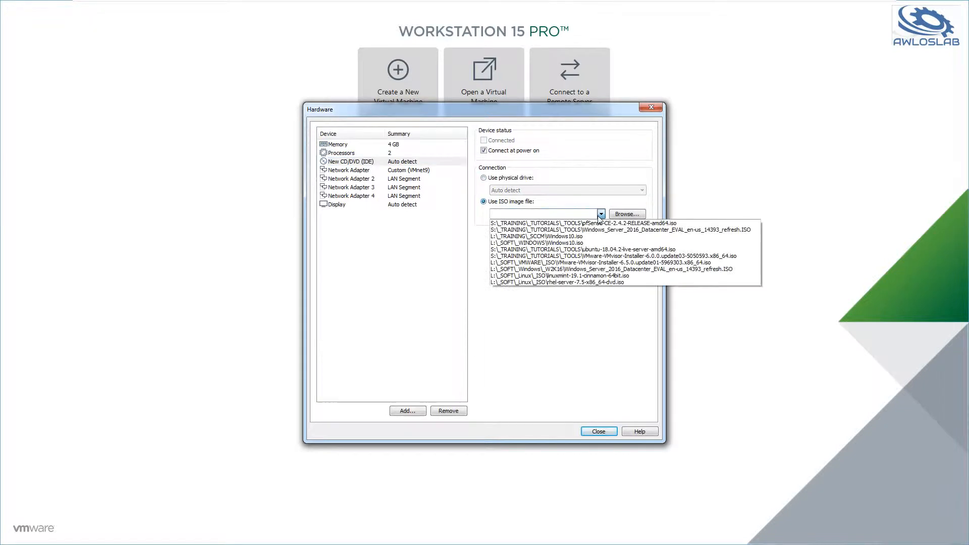
pyautogui.click(603, 233)
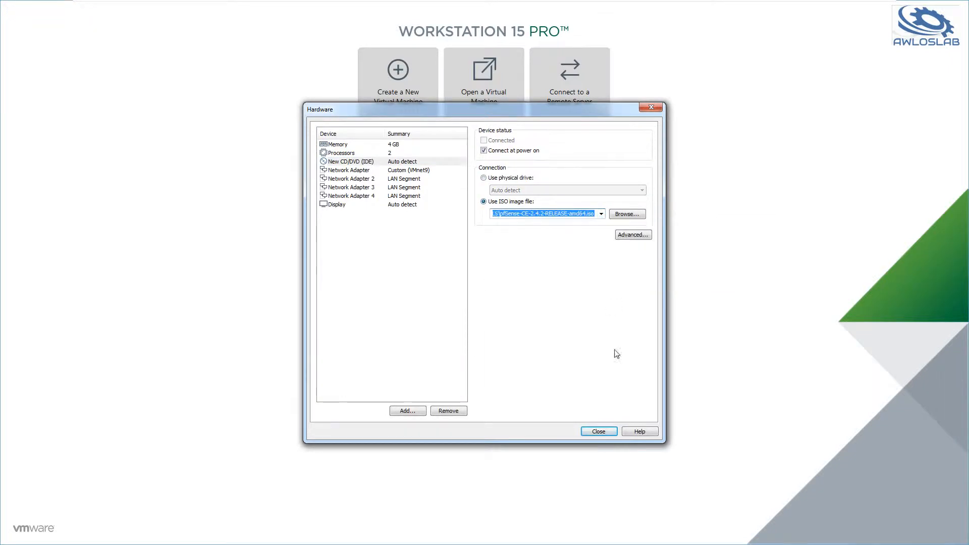
pyautogui.click(600, 430)
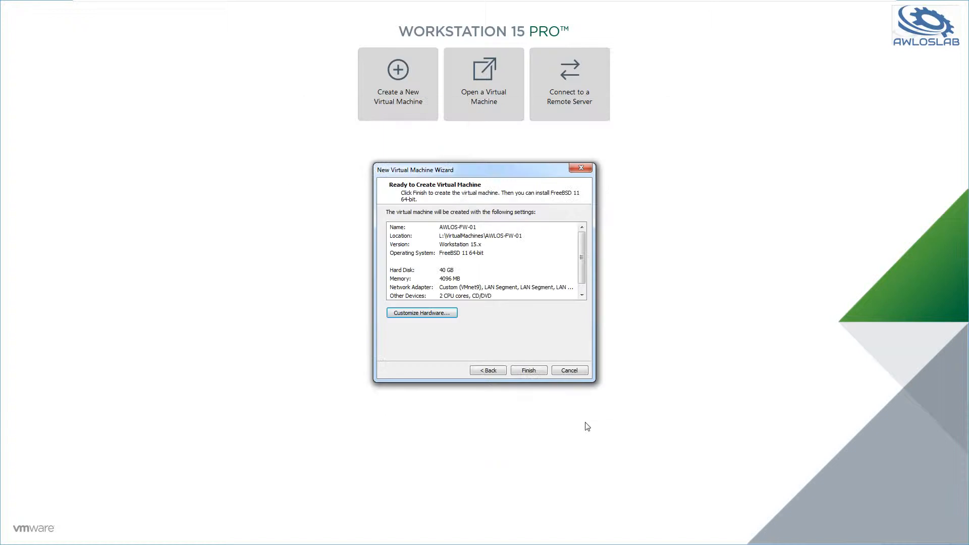
pyautogui.click(528, 369)
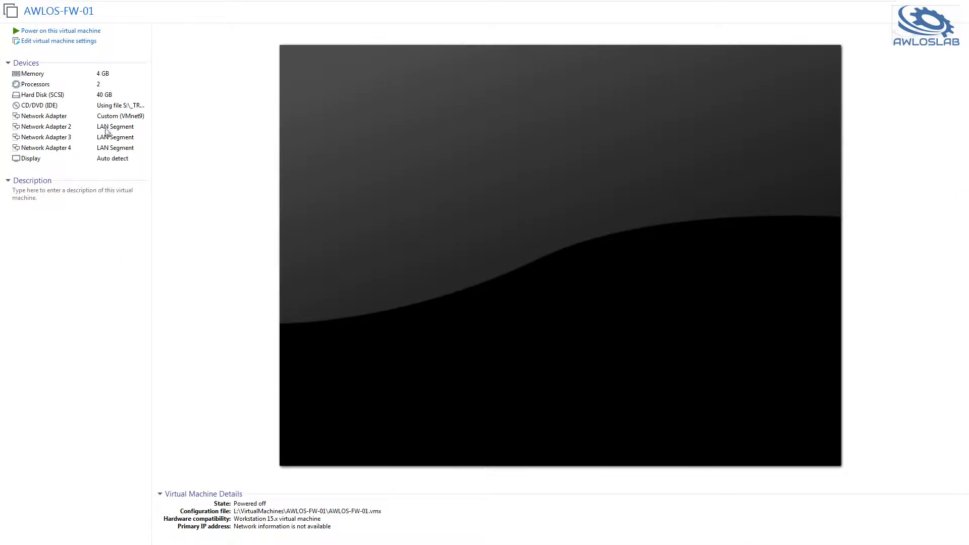
# Power on AWLOS-FW-01, accept the pfSense copyright notice, and start the pfSense installation with the default keymap.
pyautogui.click(65, 31)
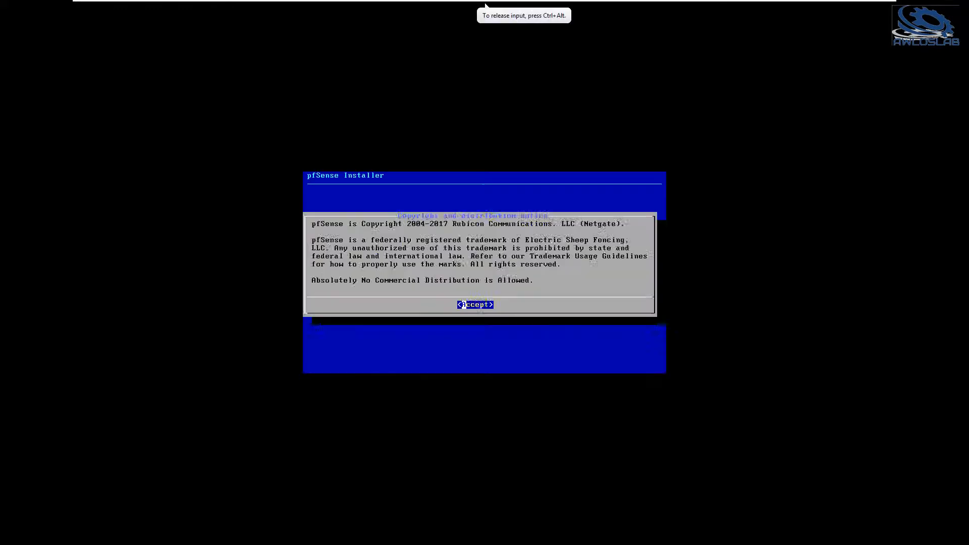
pyautogui.press('Return')
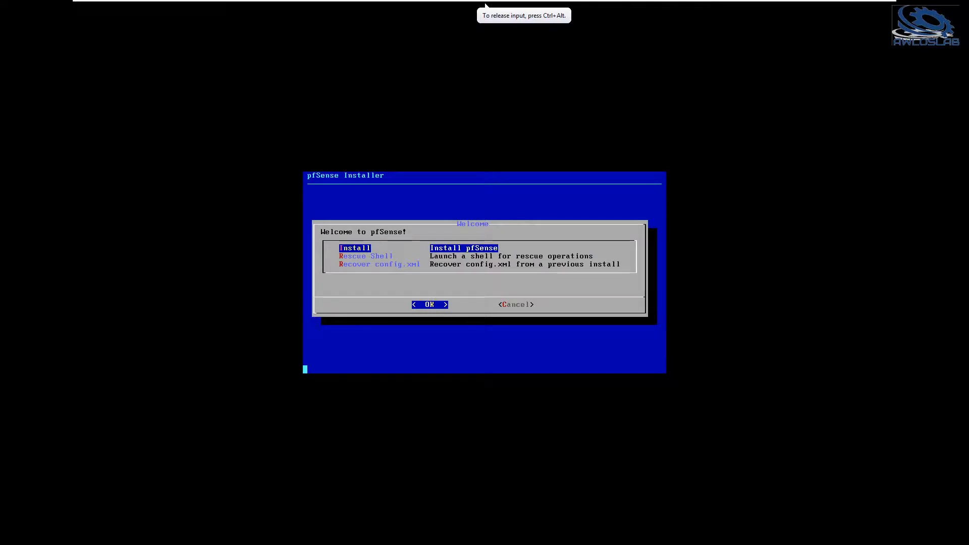
pyautogui.press('Return')
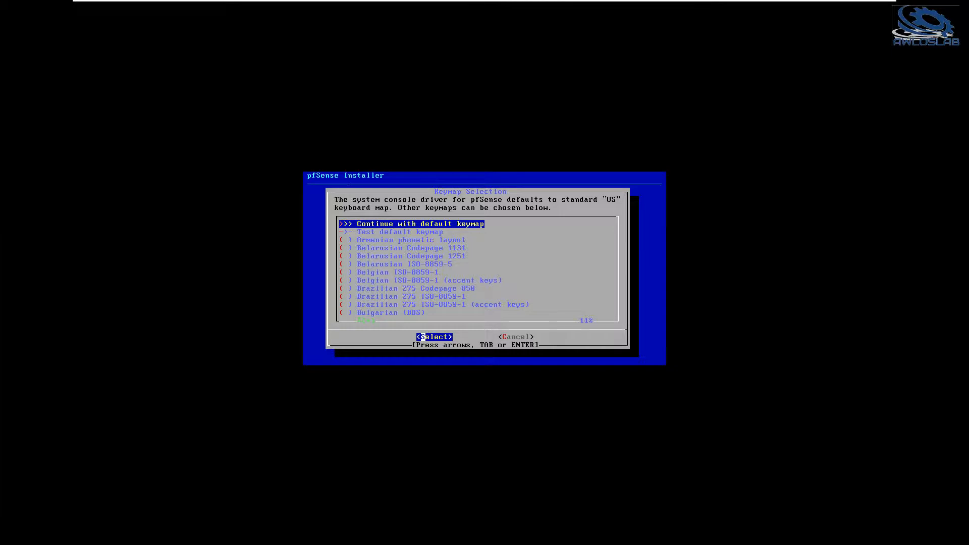
pyautogui.press('Return')
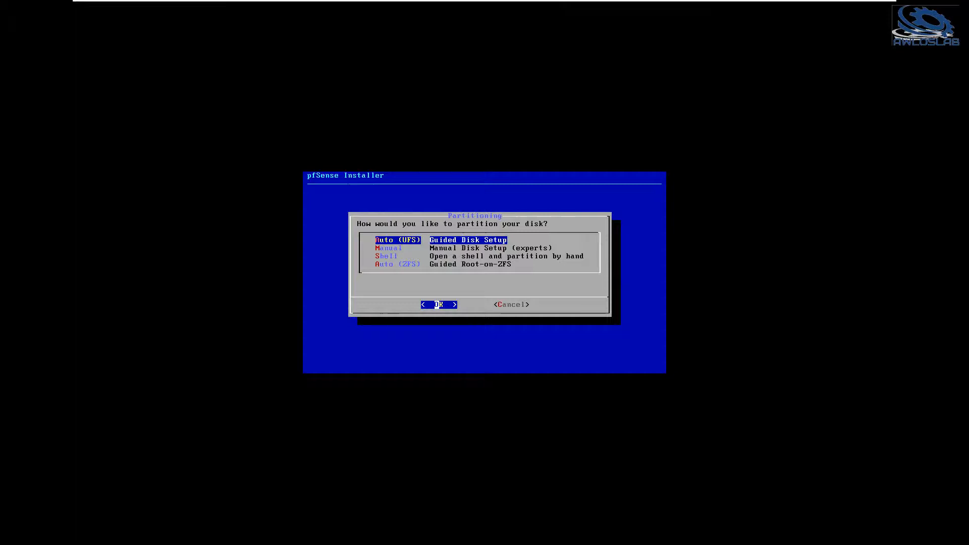
# Partition the disk with the Auto (UFS) guided disk setup and let pfSense install.
pyautogui.press('Down')
pyautogui.press('Up')
pyautogui.press('Return')
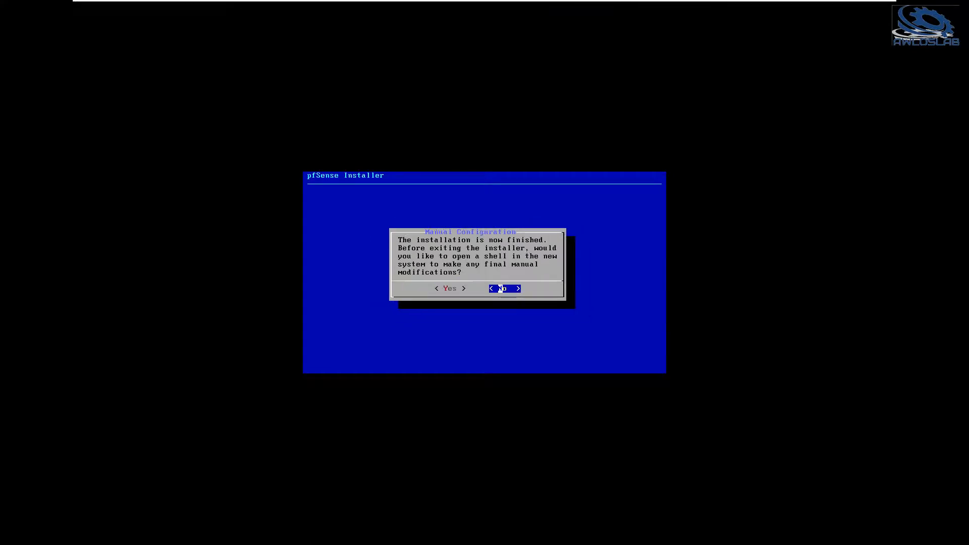
# Decline opening a shell for final manual modifications and reboot into the installed pfSense system.
pyautogui.click(454, 256)
pyautogui.press('Return')
pyautogui.press('Return')
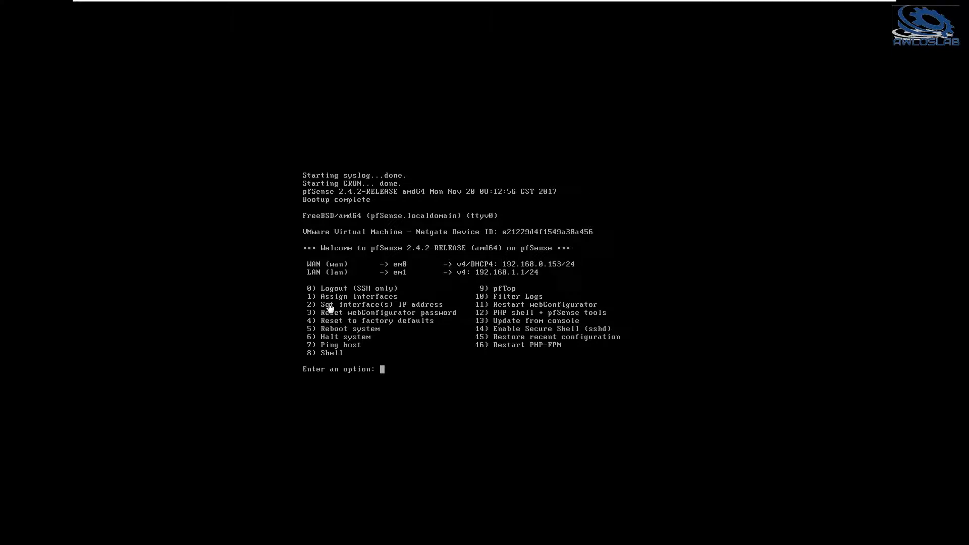
# Start the interface IP address configuration for the WAN interface and decline IPv4 assignment via DHCP.
pyautogui.click(392, 336)
pyautogui.press('Down')
pyautogui.press('Return')
pyautogui.write('2')
pyautogui.press('Return')
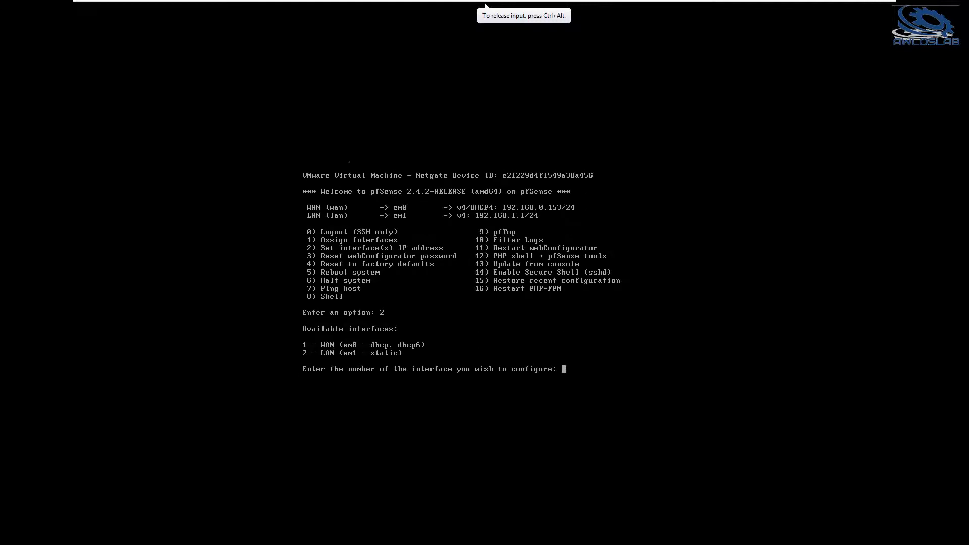
pyautogui.write('1')
pyautogui.press('Return')
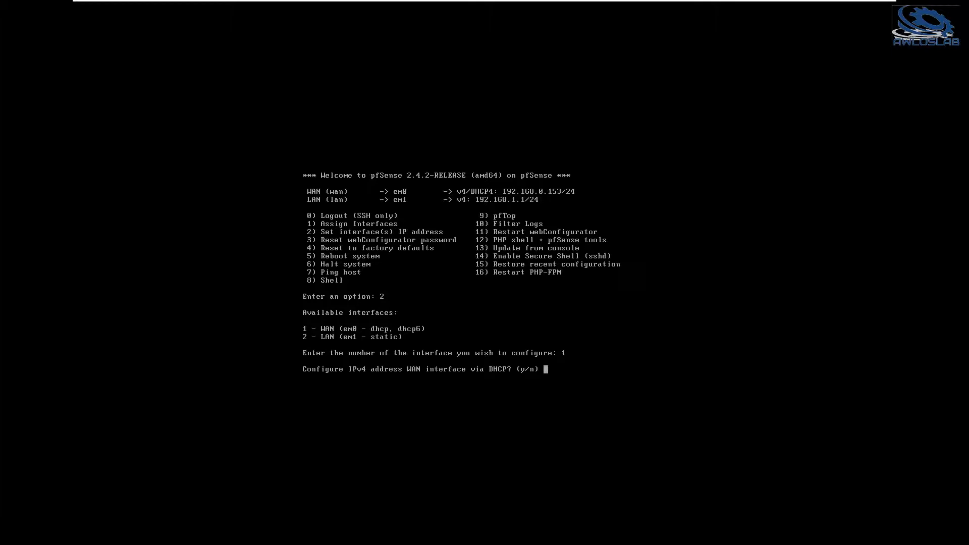
pyautogui.write('N')
pyautogui.press('Return')
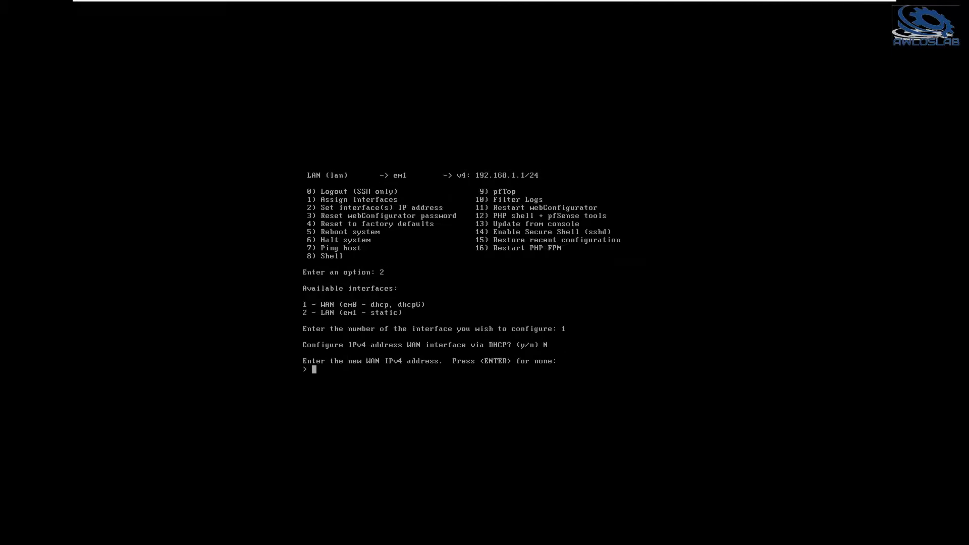
# Give the WAN interface the IPv4 address 192.168.0.55 with subnet bit count 24 and upstream gateway 192.168.0.1.
pyautogui.write('192.168.0.55')
pyautogui.press('Return')
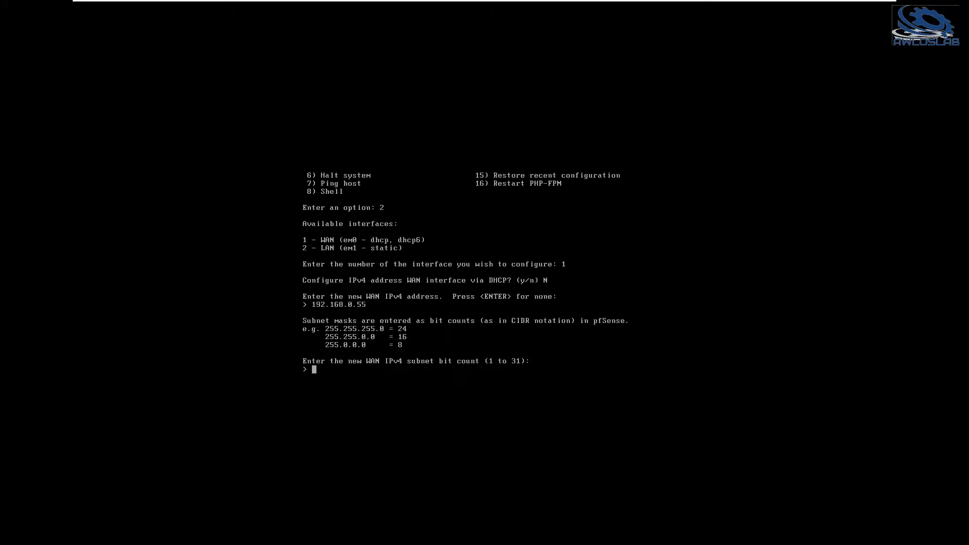
pyautogui.write('24')
pyautogui.press('Return')
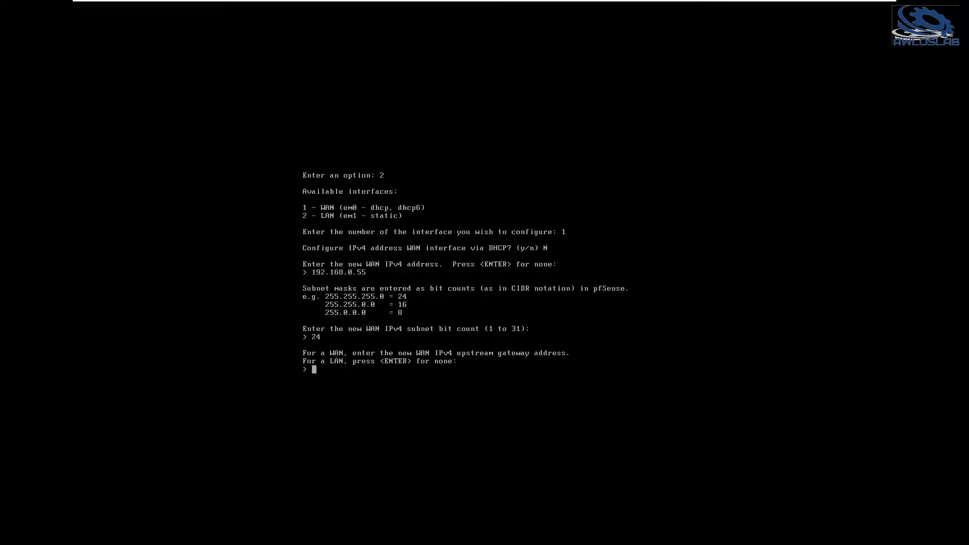
pyautogui.write('192.168.0.1')
pyautogui.press('Return')
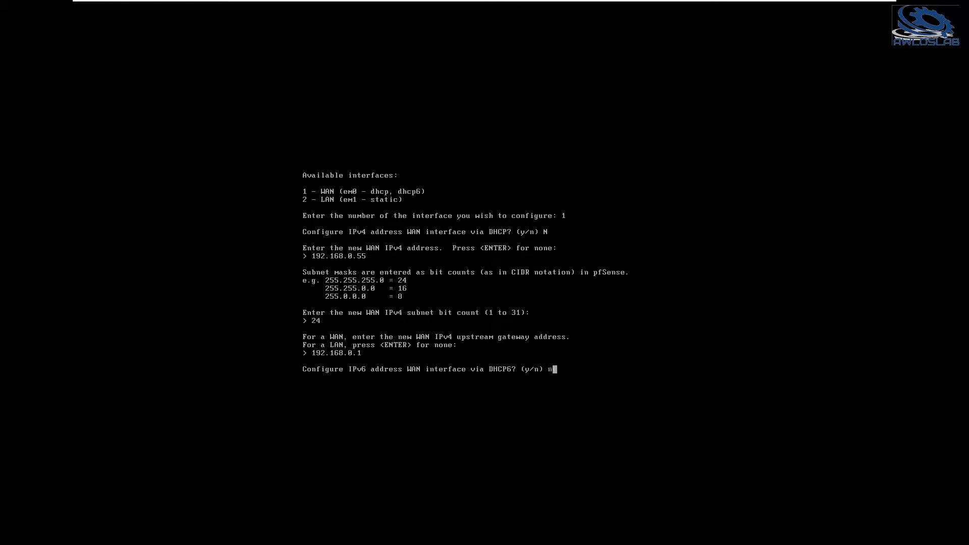
# Leave WAN without DHCP6 or an IPv6 address, decline reverting the webConfigurator to HTTP, and return to the console menu.
pyautogui.write('n')
pyautogui.press('Return')
pyautogui.write('n')
pyautogui.press('BackSpace')
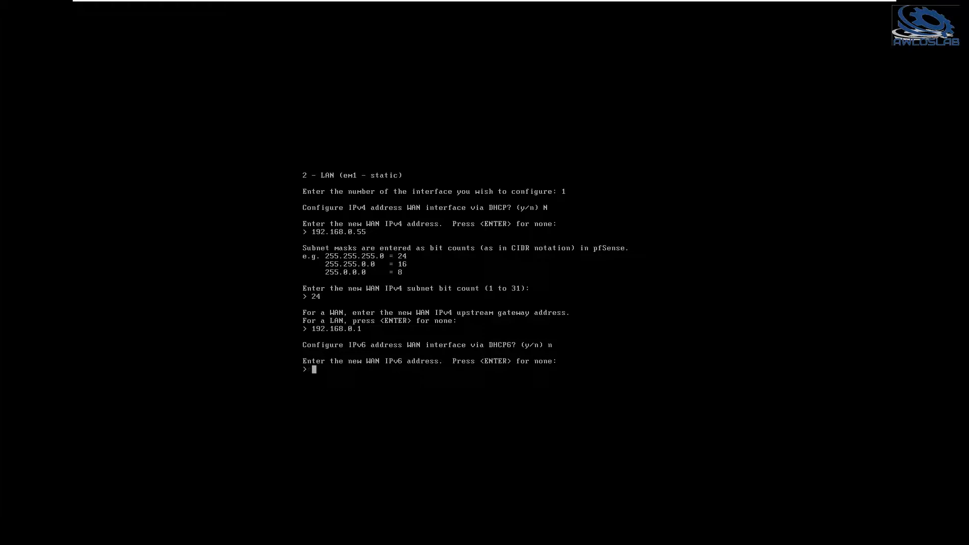
pyautogui.press('Return')
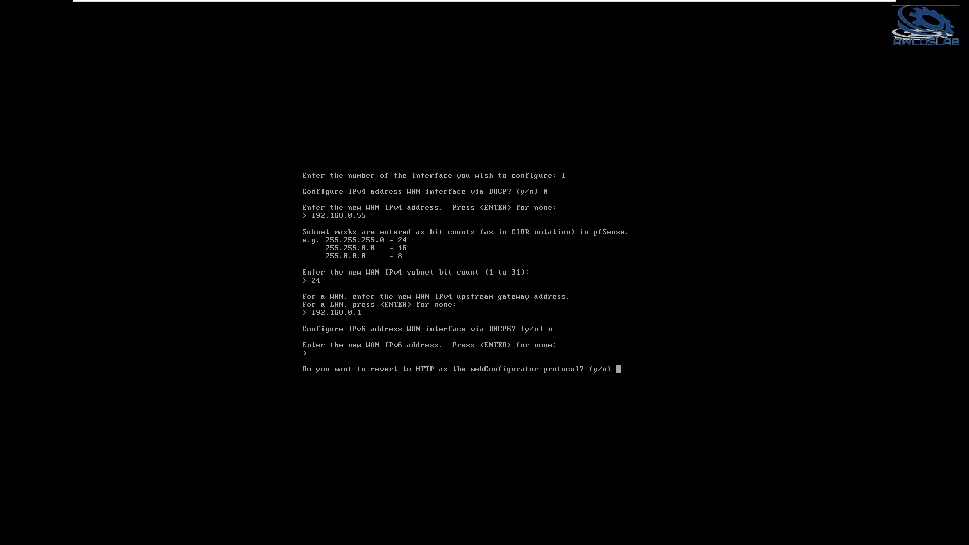
pyautogui.write('n')
pyautogui.press('Return')
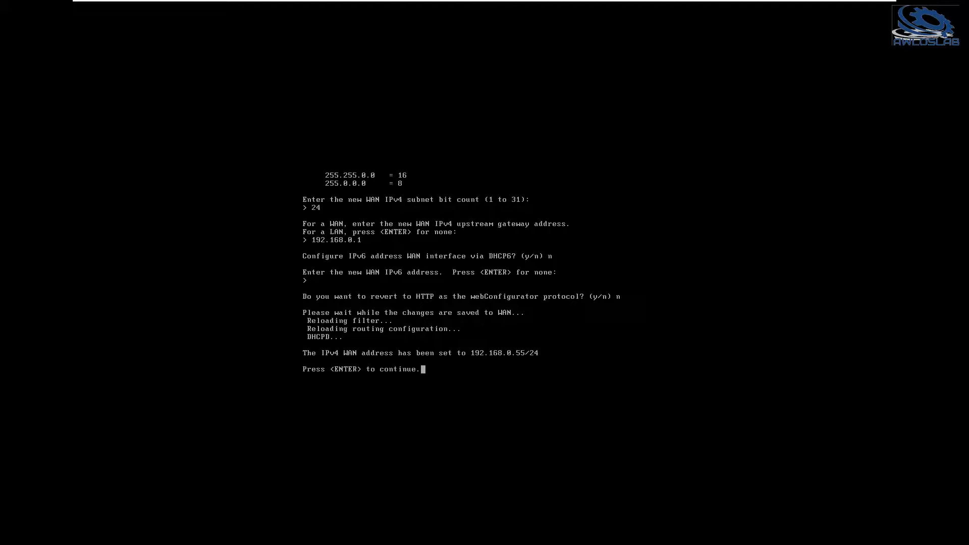
pyautogui.press('Return')
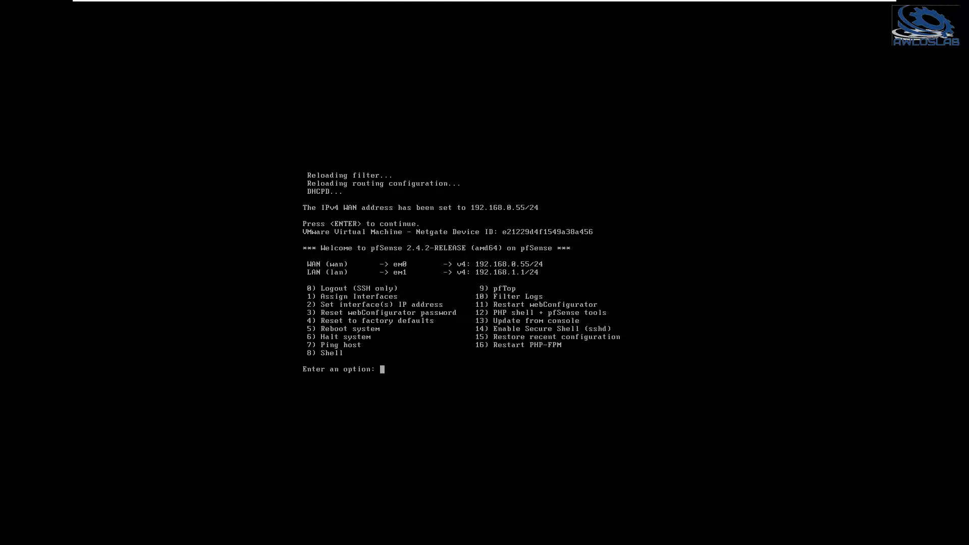
# Configure the LAN interface with the IPv4 address 192.168.3.1 and subnet bit count 24.
pyautogui.write('2')
pyautogui.press('Return')
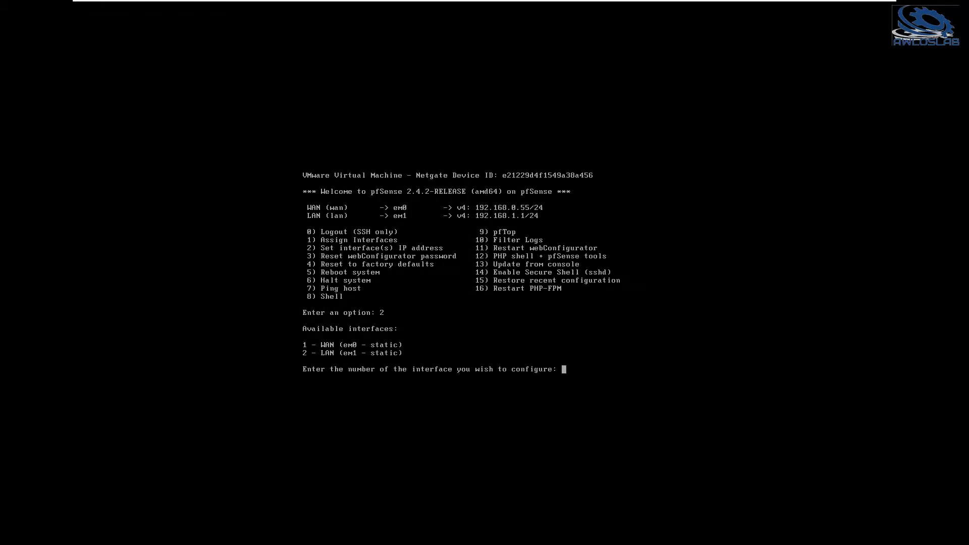
pyautogui.write('2')
pyautogui.press('Return')
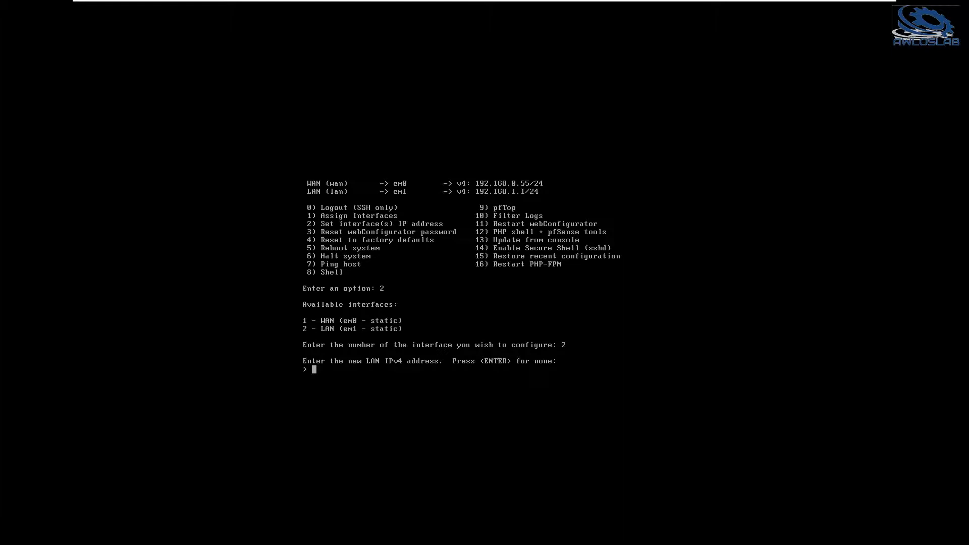
pyautogui.write('192.168')
pyautogui.write('.1.1')
pyautogui.press('BackSpace')
pyautogui.press('BackSpace')
pyautogui.press('BackSpace')
pyautogui.write('3.1')
pyautogui.press('Return')
pyautogui.write('24')
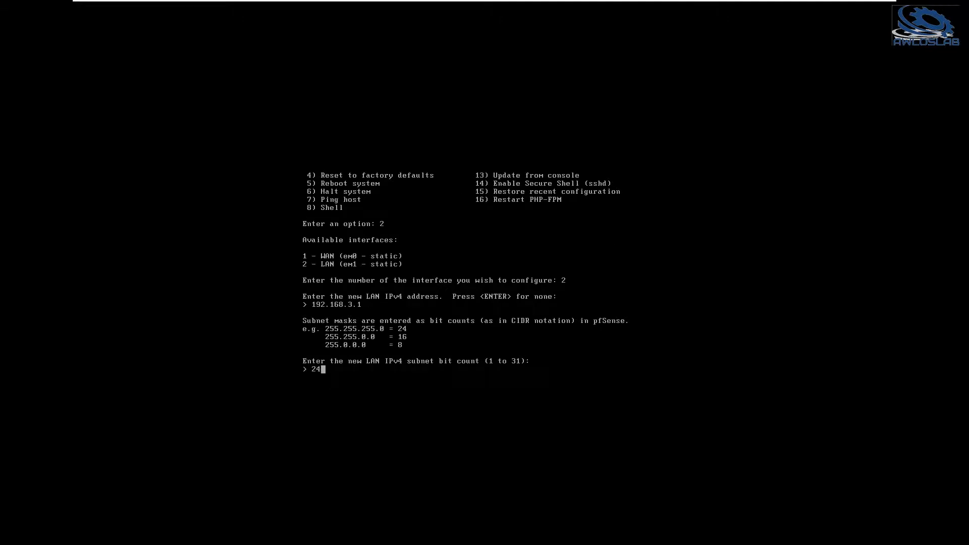
pyautogui.press('Return')
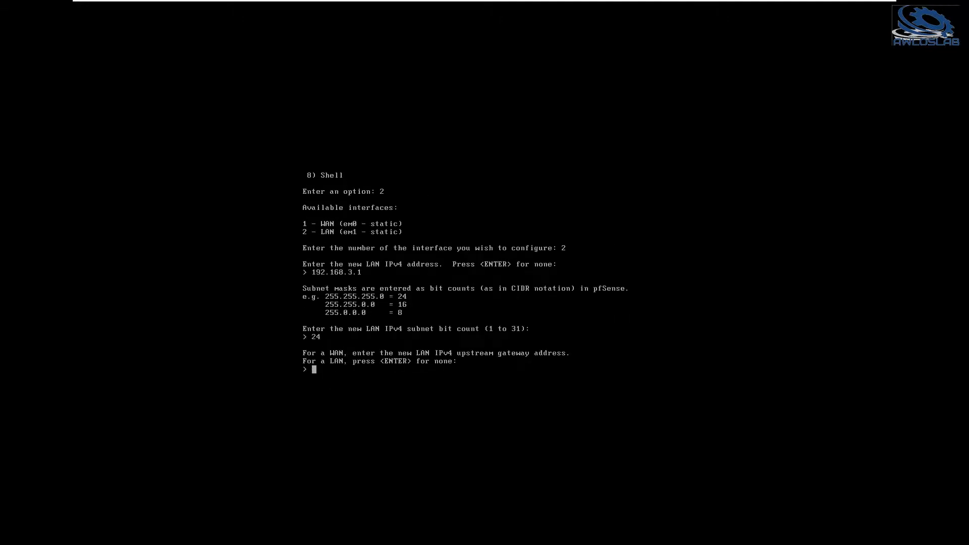
# Finish the LAN setup with no gateway, IPv6 address or DHCP server, and decline reverting the webConfigurator to HTTP.
pyautogui.press('Return')
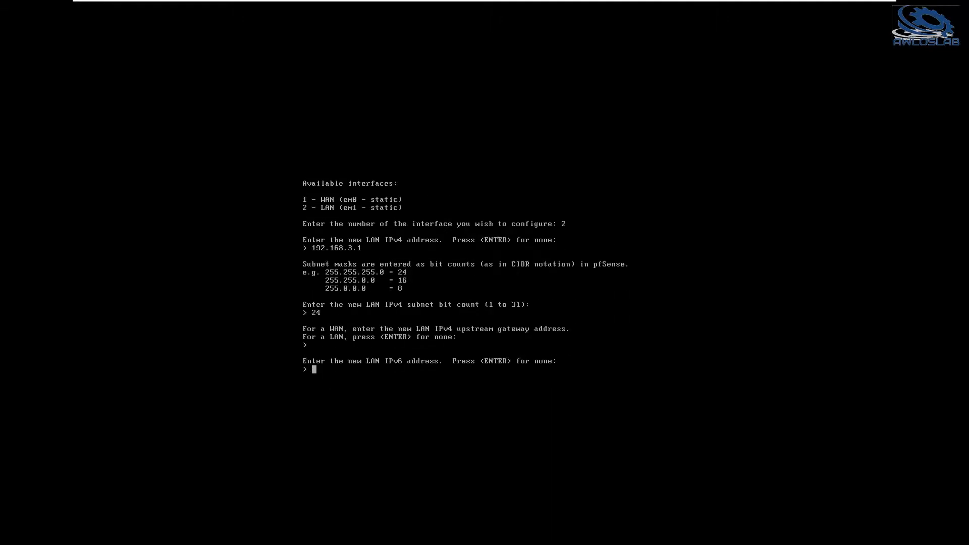
pyautogui.press('Return')
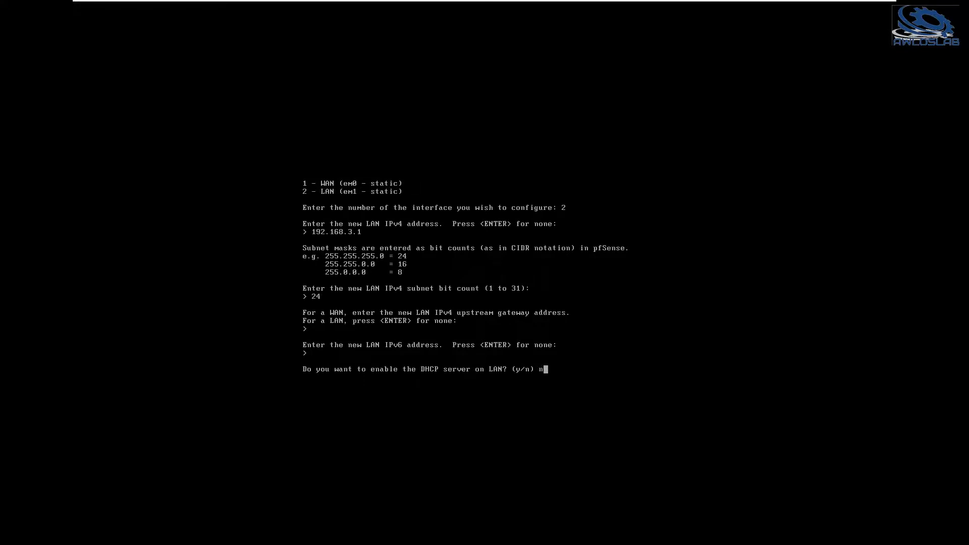
pyautogui.write('n')
pyautogui.press('Return')
pyautogui.write('n')
pyautogui.press('Return')
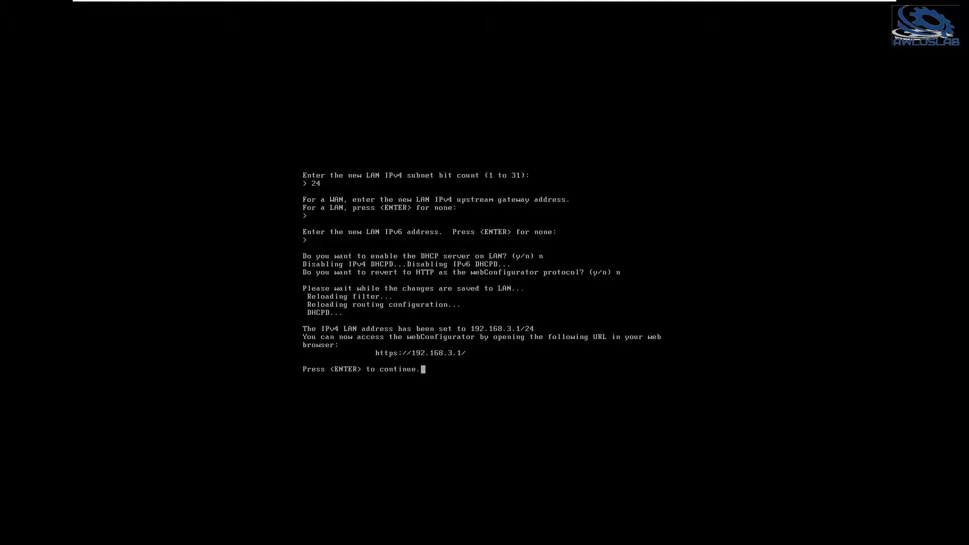
pyautogui.press('Return')
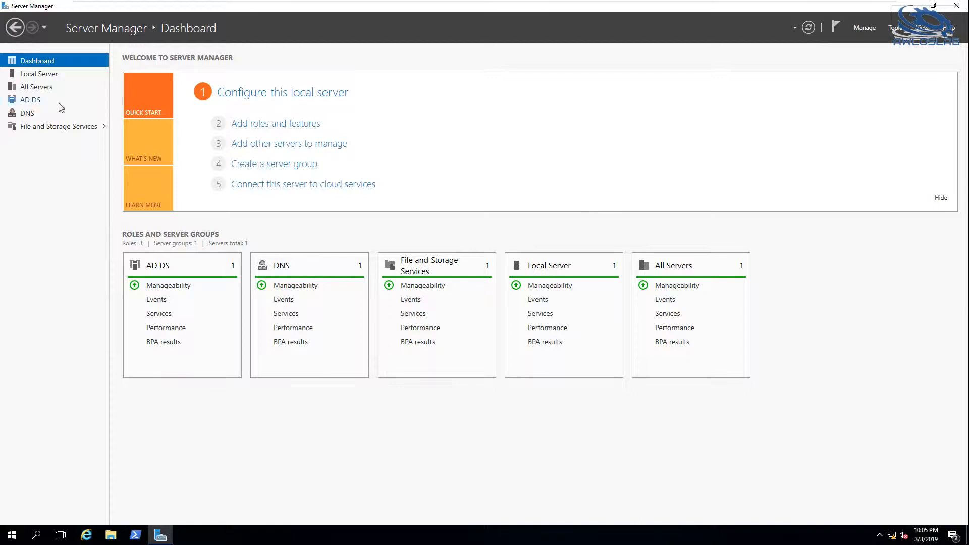
# On the AWLOS-DC-01 server, view the Local Server properties and ping 192.168.3.1 from a command prompt.
pyautogui.click(40, 73)
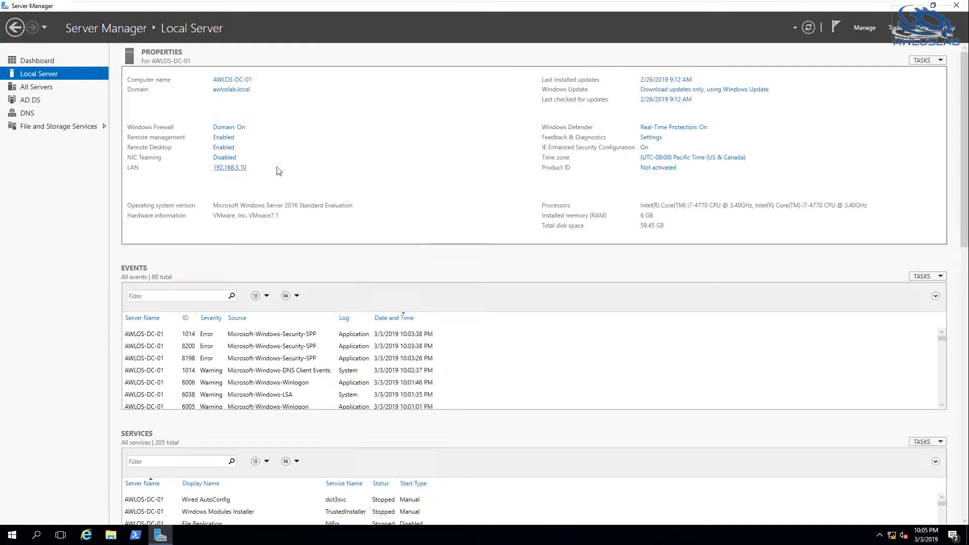
pyautogui.press('super+r')
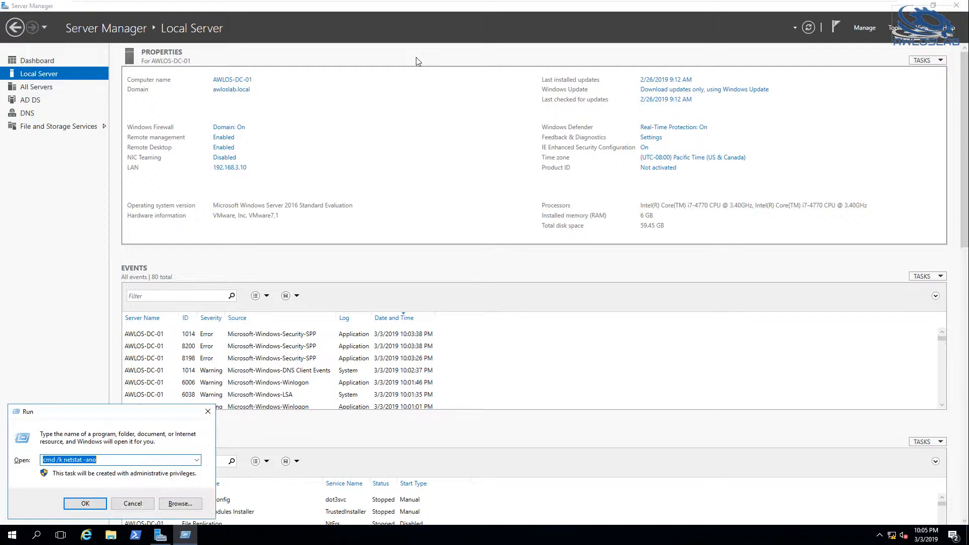
pyautogui.press('Return')
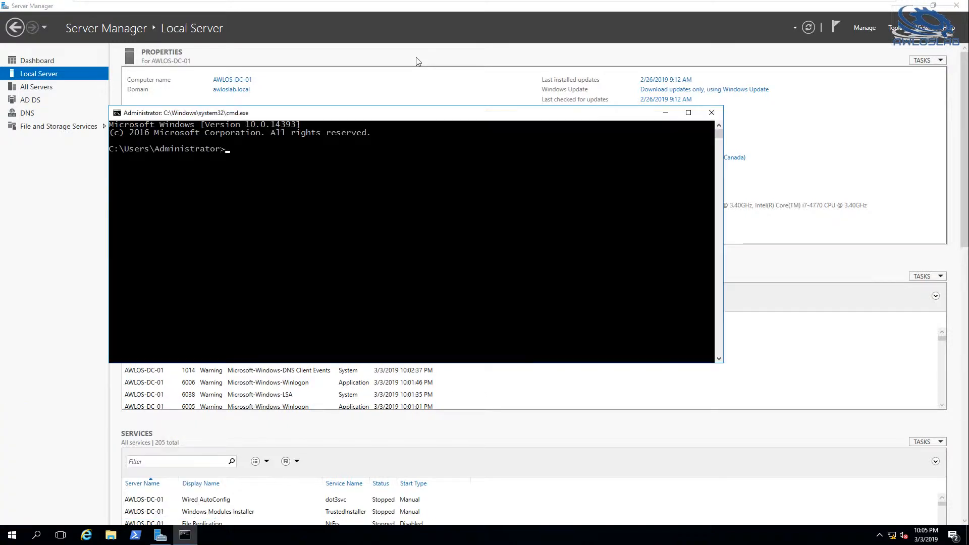
pyautogui.write('ping 192.168.3.1')
pyautogui.press('Return')
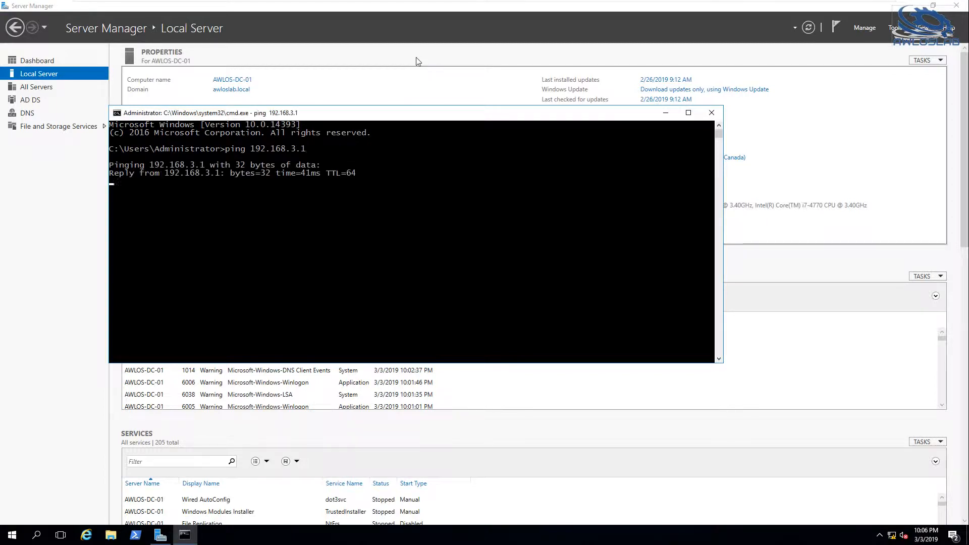
pyautogui.hotkey('ctrl', 'c')
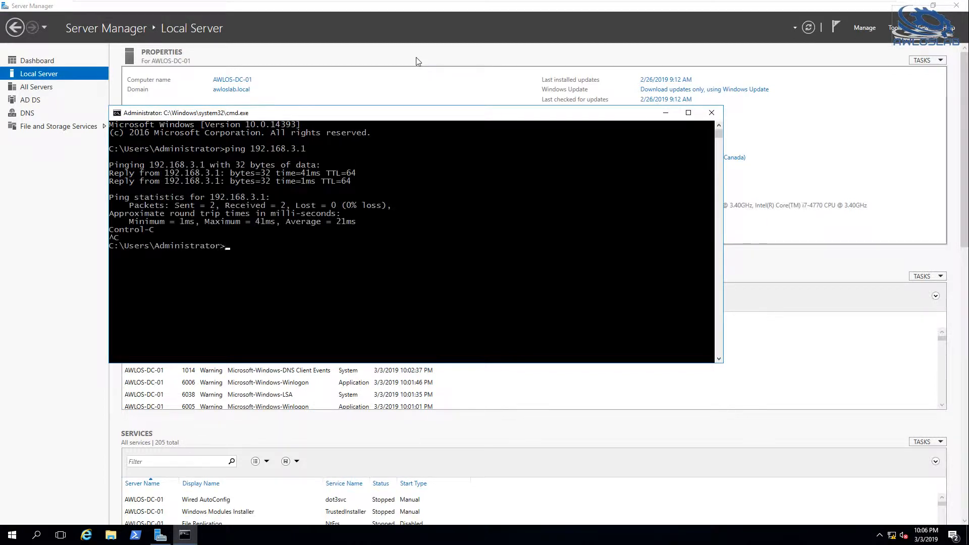
# Launch Internet Explorer and ping awlos-fw-01.awloslab.local from the open command prompt.
pyautogui.click(87, 534)
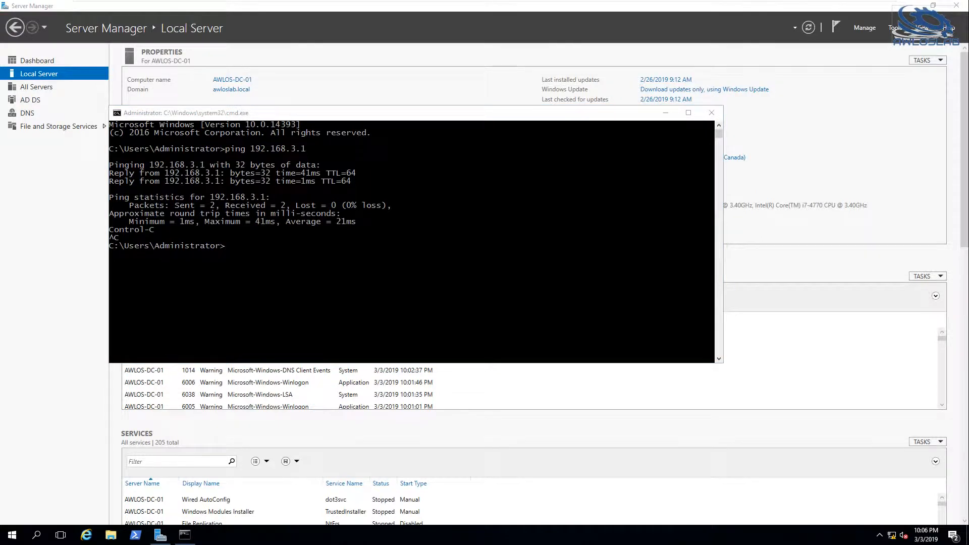
pyautogui.click(653, 292)
pyautogui.write('ping awlos')
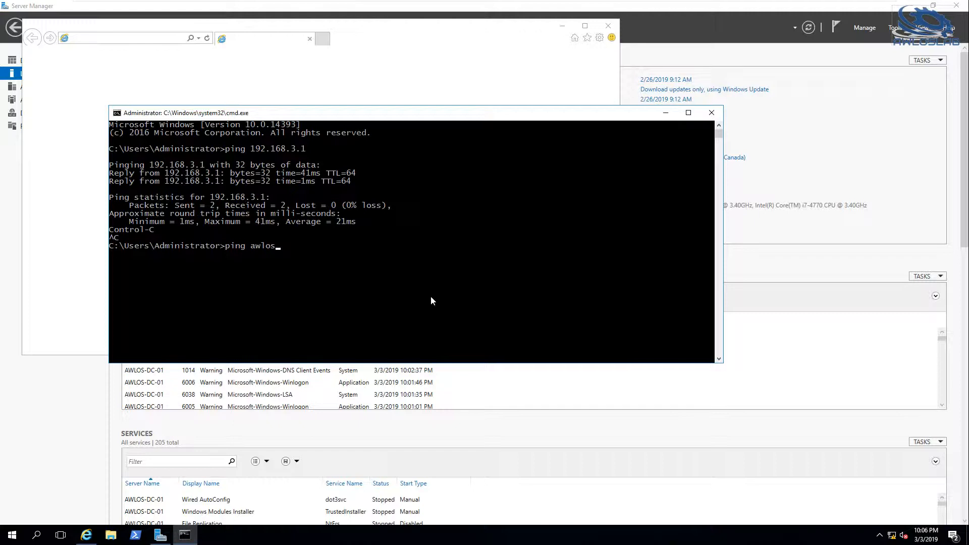
pyautogui.write('-fw-01')
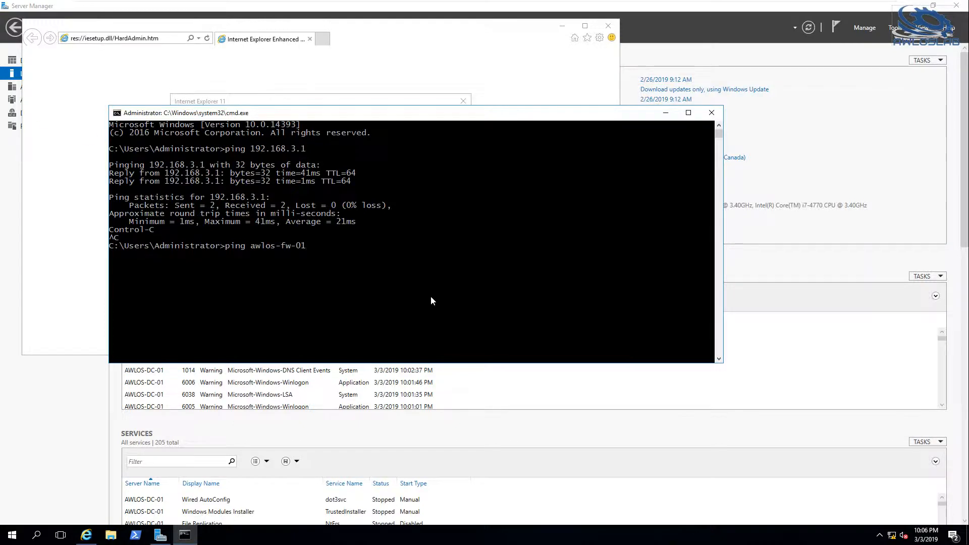
pyautogui.write('.awloslab.local')
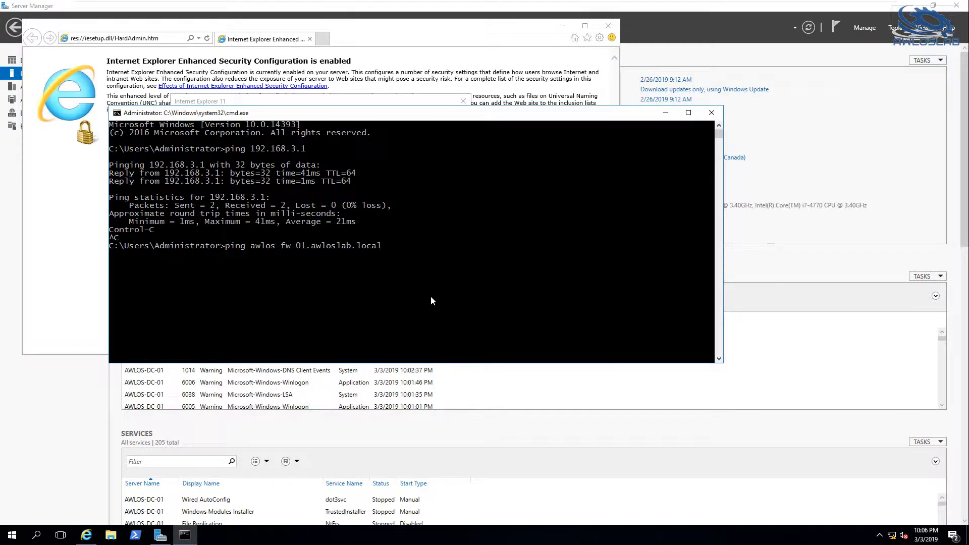
pyautogui.press('Return')
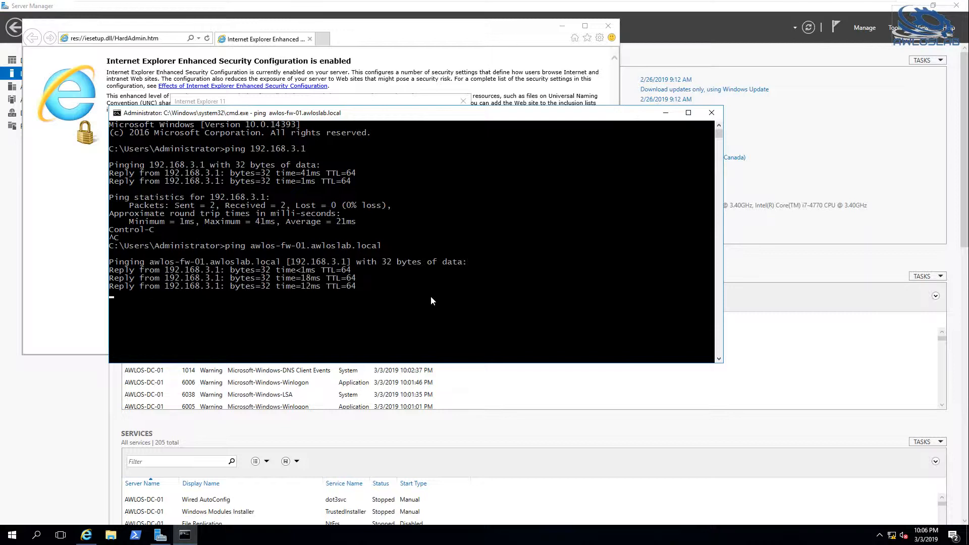
pyautogui.hotkey('ctrl', 'c')
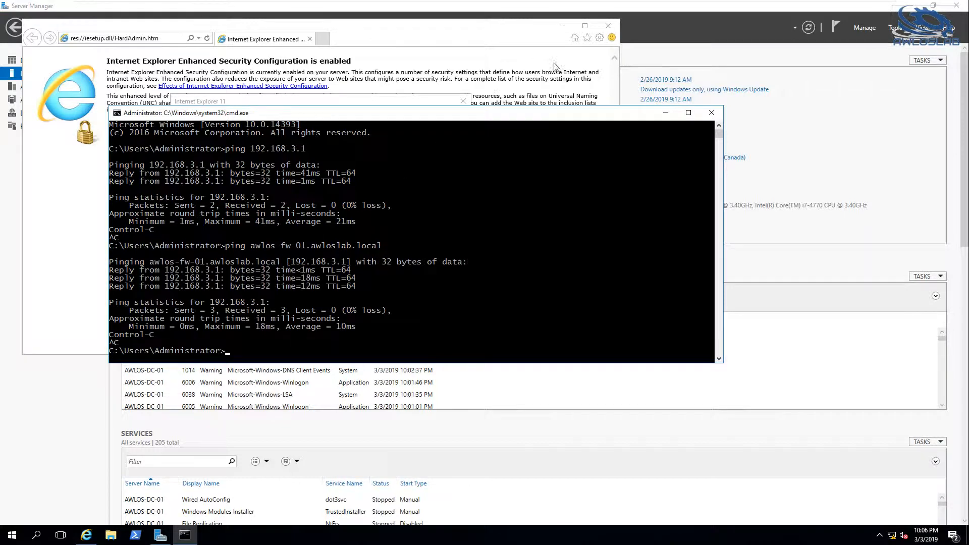
pyautogui.click(596, 45)
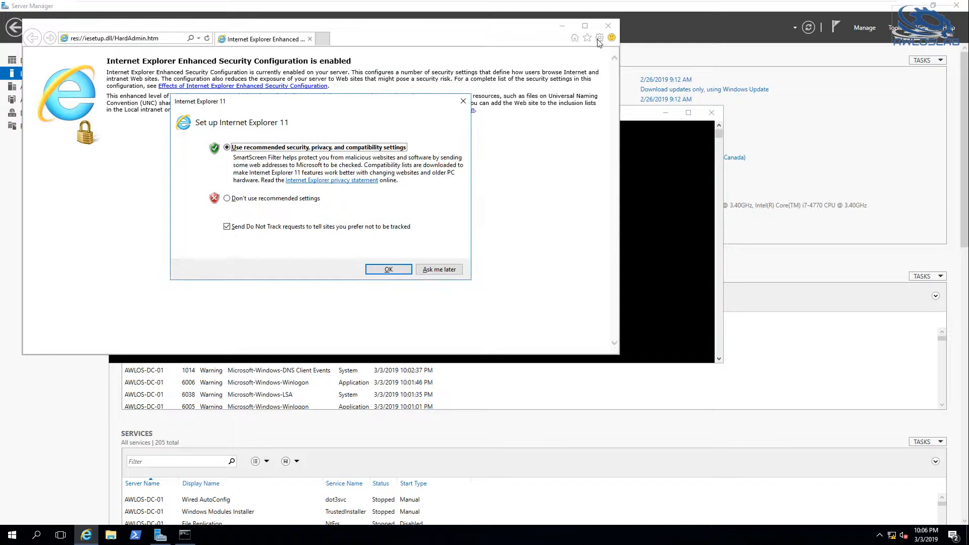
pyautogui.click(439, 269)
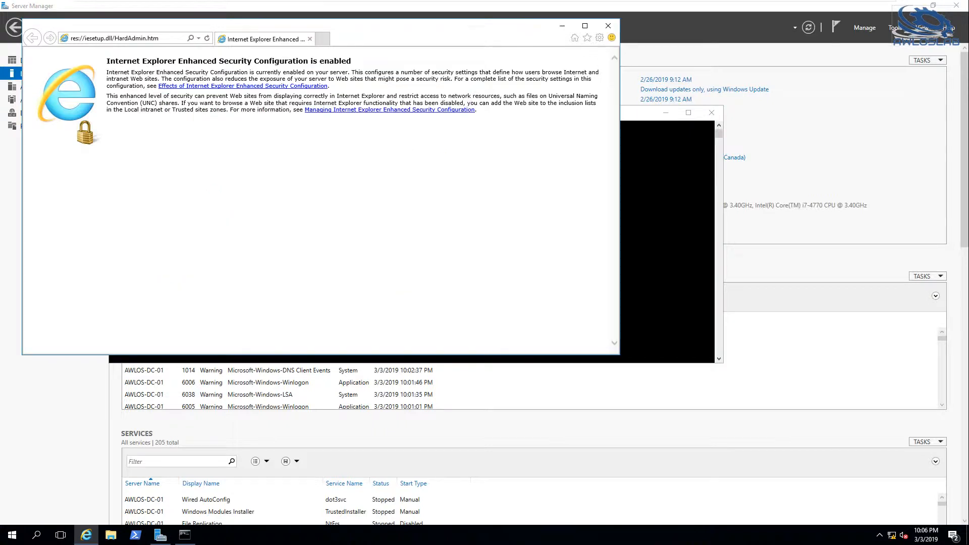
pyautogui.click(599, 39)
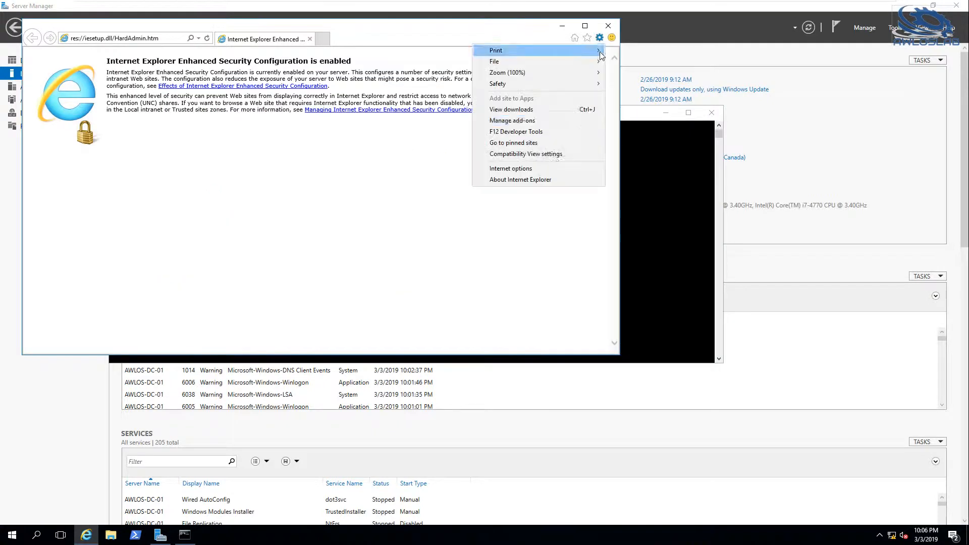
pyautogui.click(522, 168)
pyautogui.click(161, 88)
pyautogui.hotkey('ctrl', 'a')
pyautogui.write('ht')
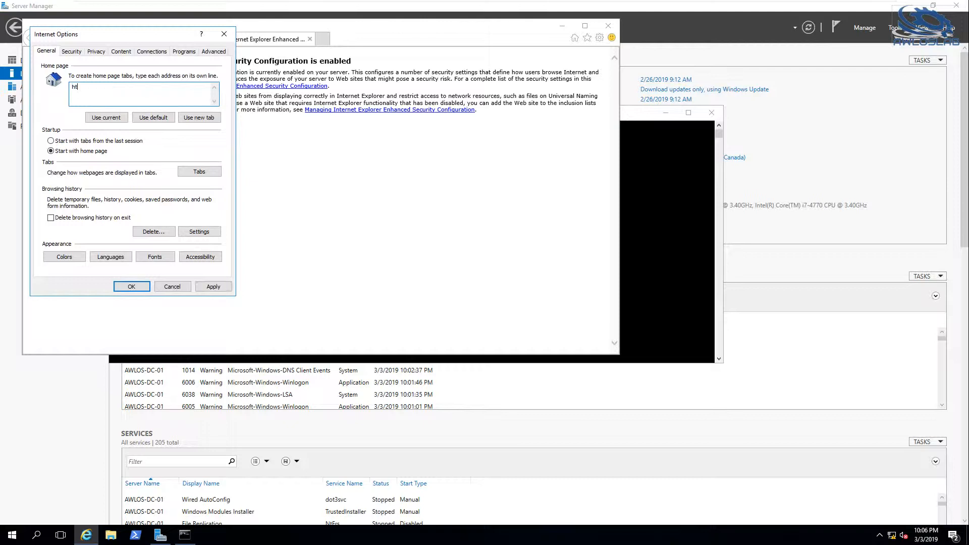
pyautogui.write('tps://awlos-fw-01.awlos')
pyautogui.press('BackSpace')
pyautogui.write('oslab.local')
pyautogui.click(213, 286)
pyautogui.click(133, 286)
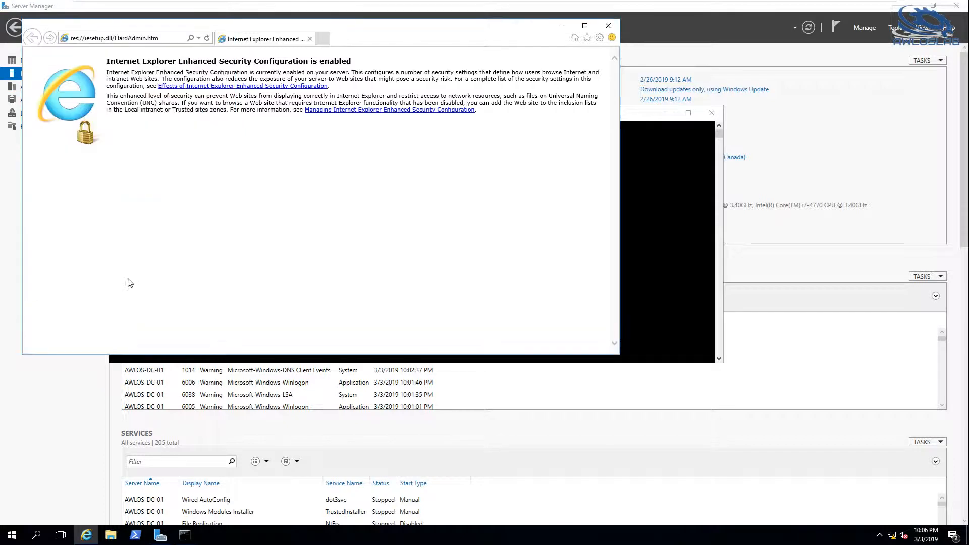
# Restart Internet Explorer to load the new home page and maximize its window.
pyautogui.click(608, 26)
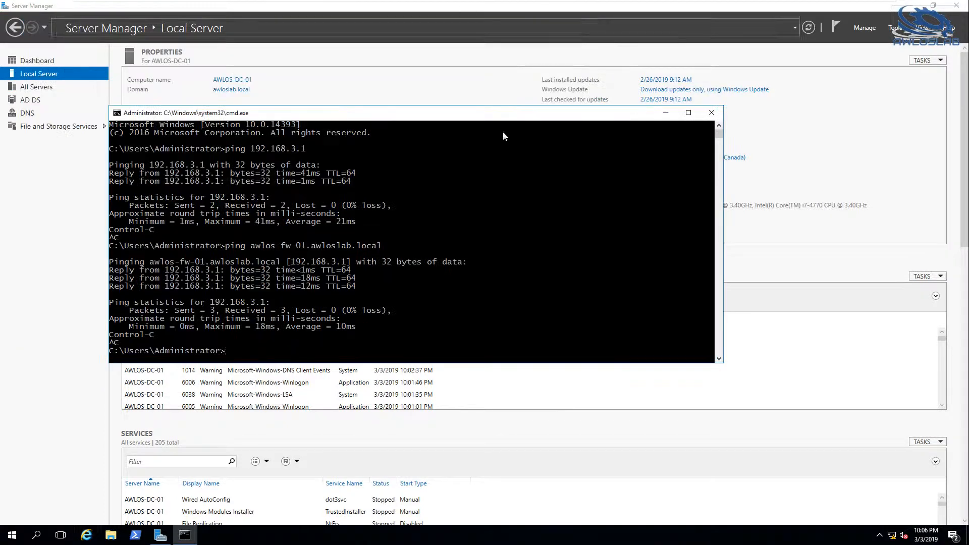
pyautogui.click(86, 535)
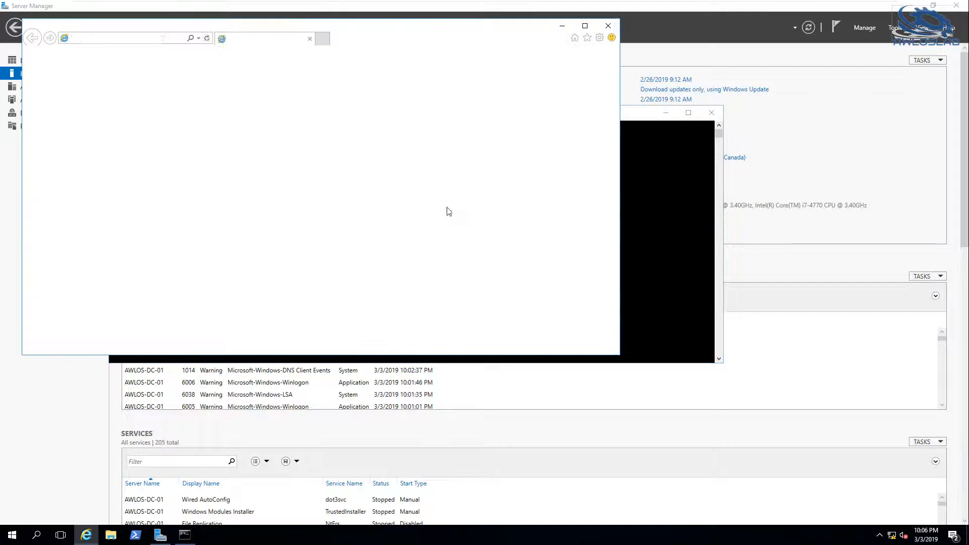
pyautogui.click(586, 28)
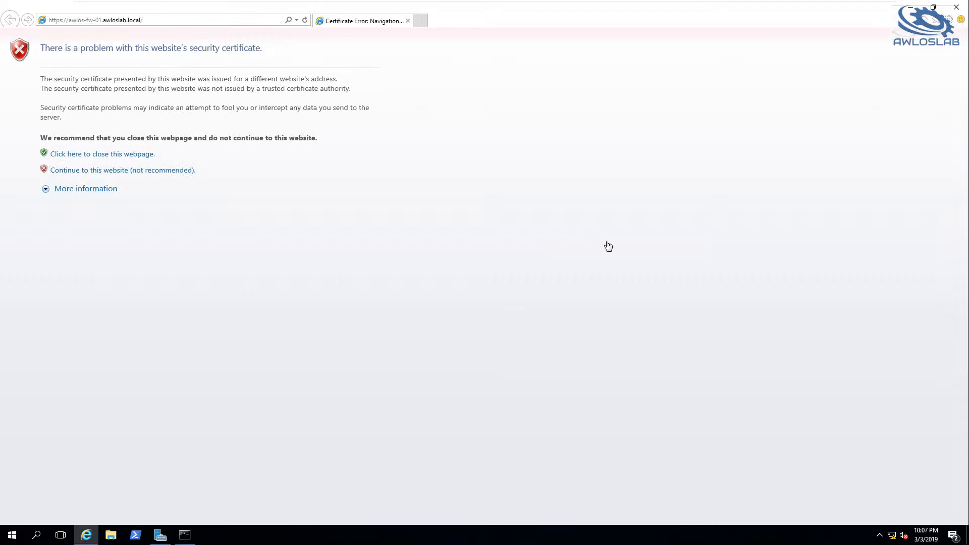
# Add the firewall's website to the Trusted sites zone and continue to the site past the certificate warning.
pyautogui.click(949, 20)
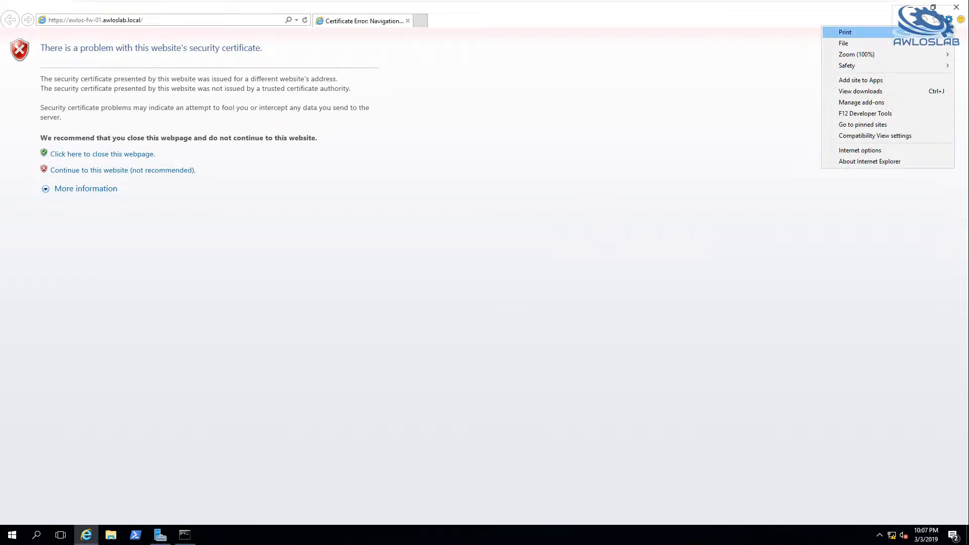
pyautogui.click(860, 151)
pyautogui.click(73, 29)
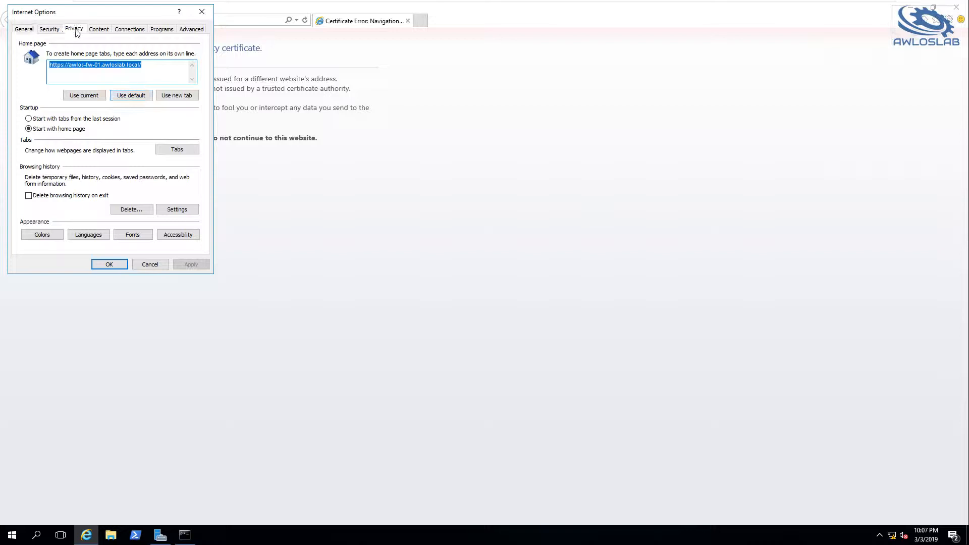
pyautogui.click(50, 30)
pyautogui.click(112, 70)
pyautogui.click(172, 101)
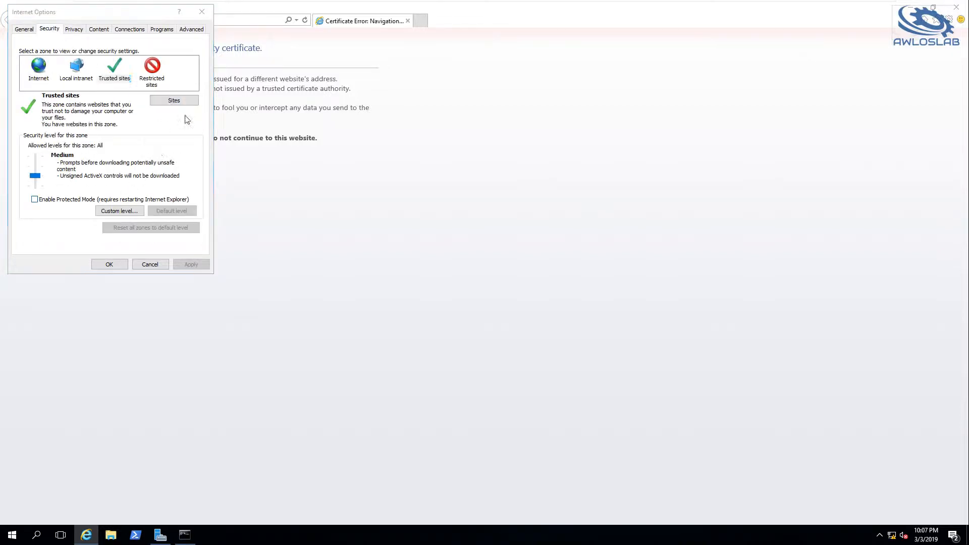
pyautogui.click(185, 90)
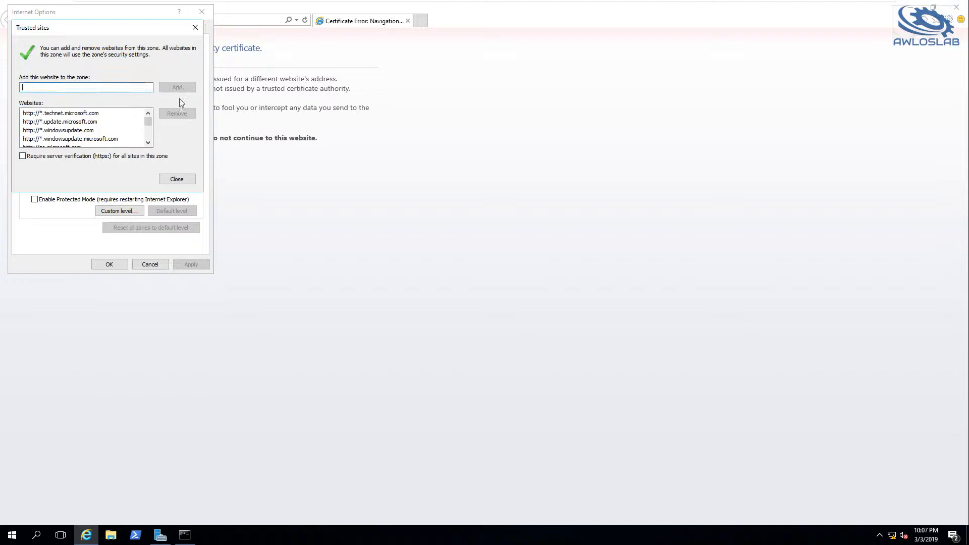
pyautogui.click(177, 179)
pyautogui.click(110, 264)
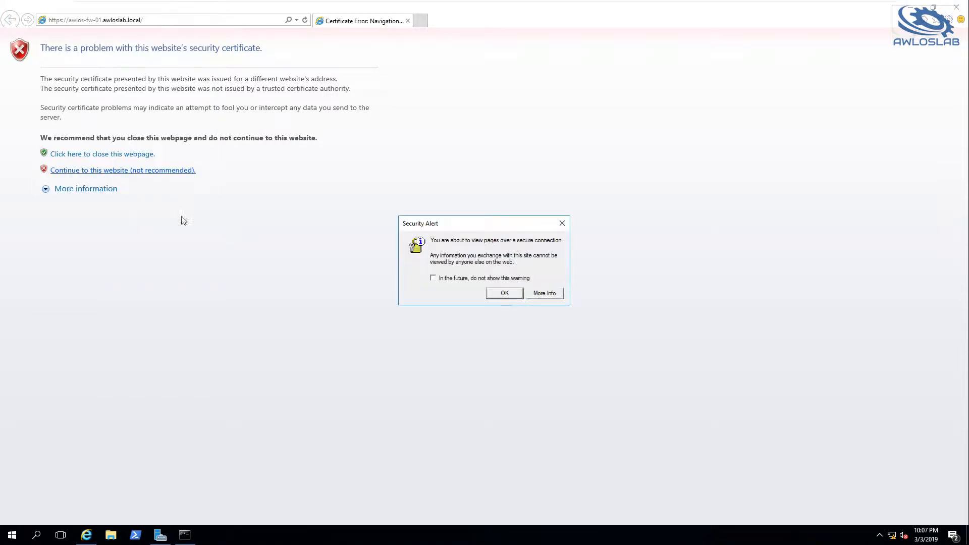
pyautogui.click(504, 293)
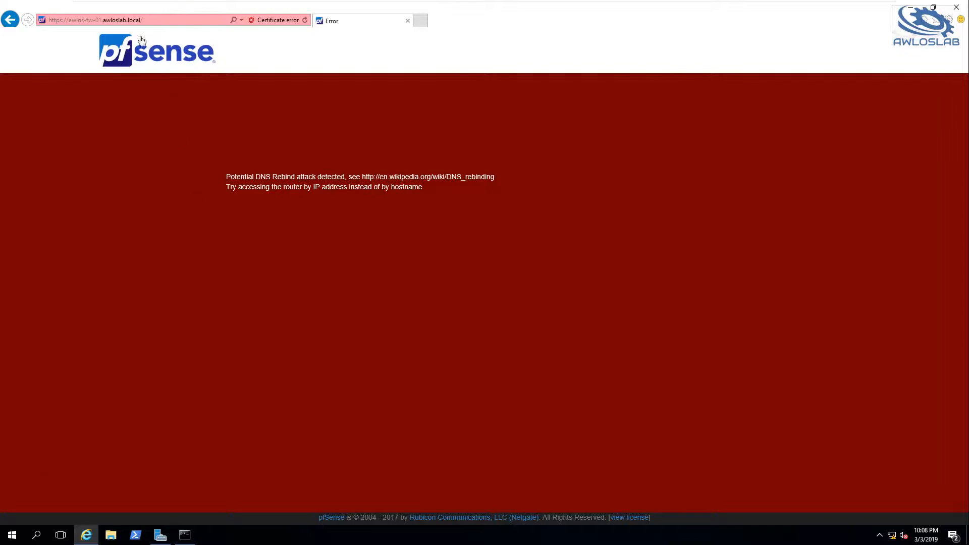
pyautogui.click(95, 23)
pyautogui.moveTo(69, 19); pyautogui.dragTo(255, 30)
pyautogui.write('192.1')
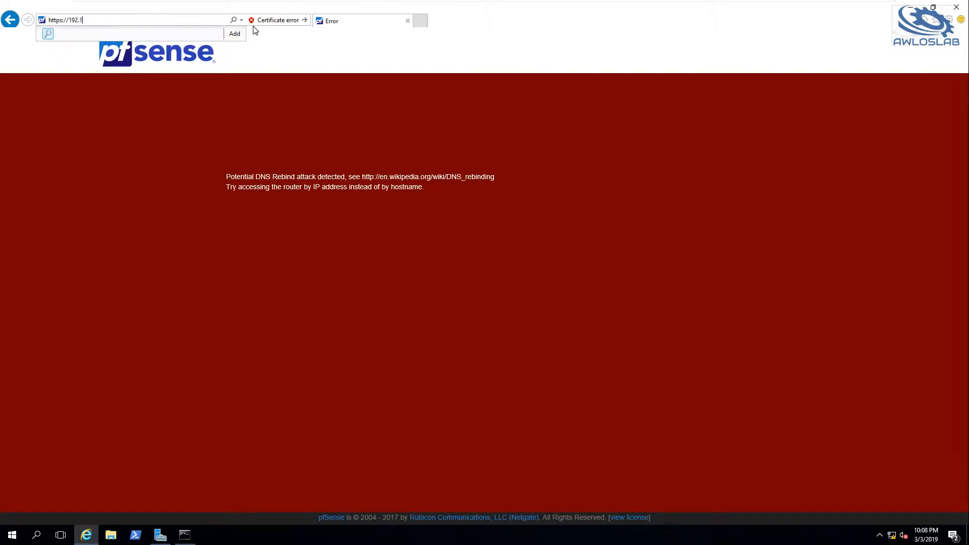
pyautogui.write('68.3.1')
pyautogui.press('Return')
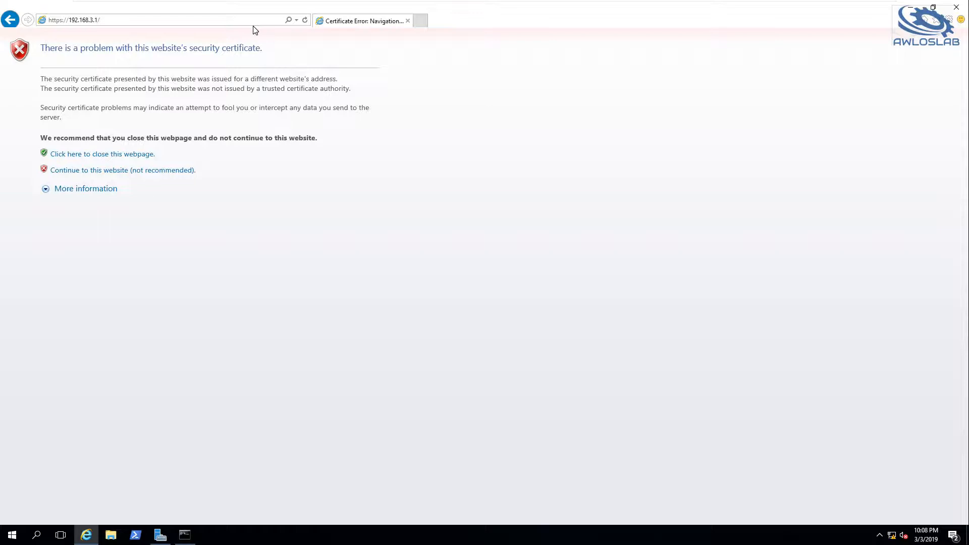
pyautogui.click(78, 171)
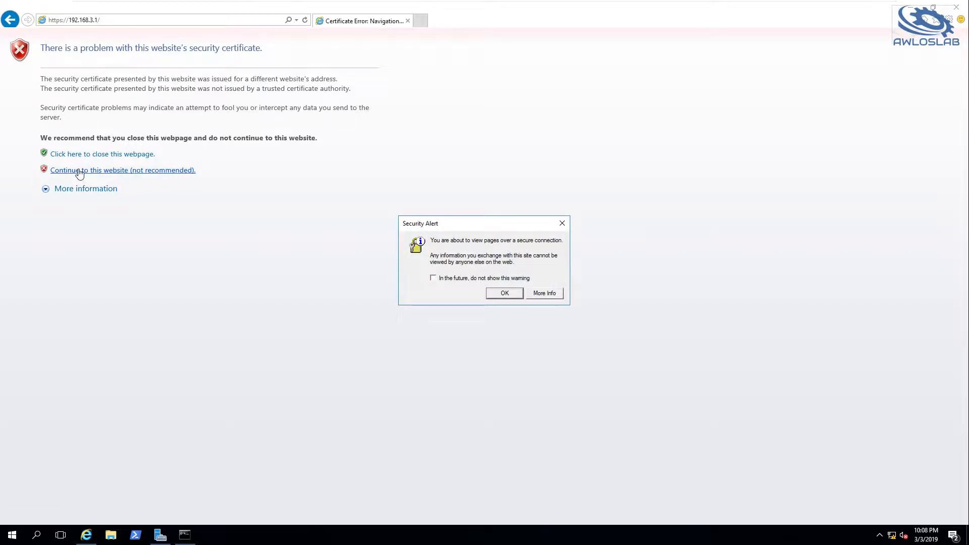
pyautogui.click(503, 296)
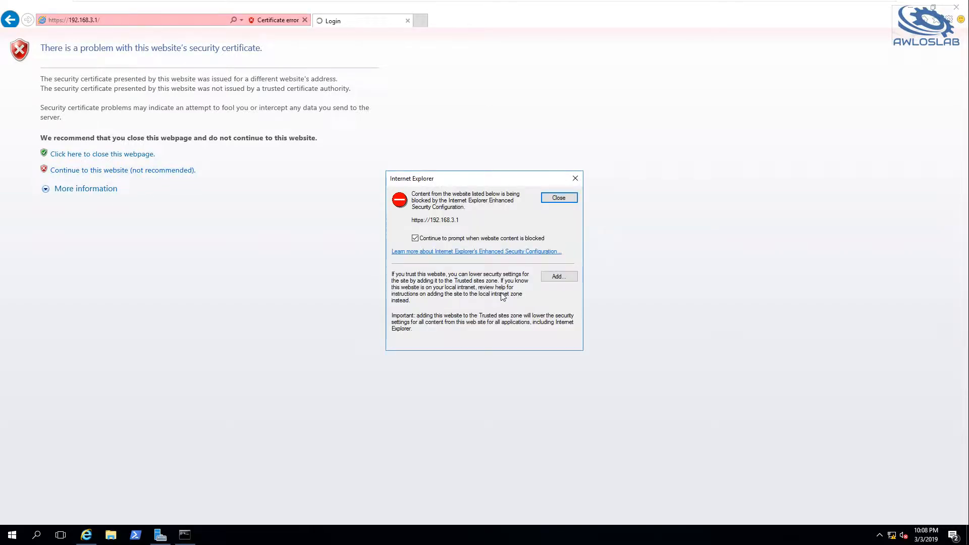
pyautogui.click(552, 277)
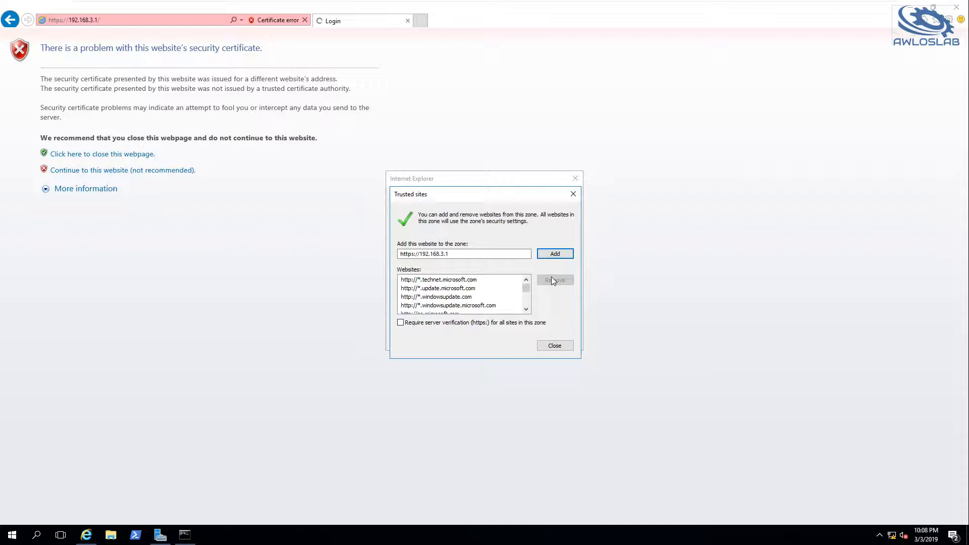
pyautogui.click(555, 254)
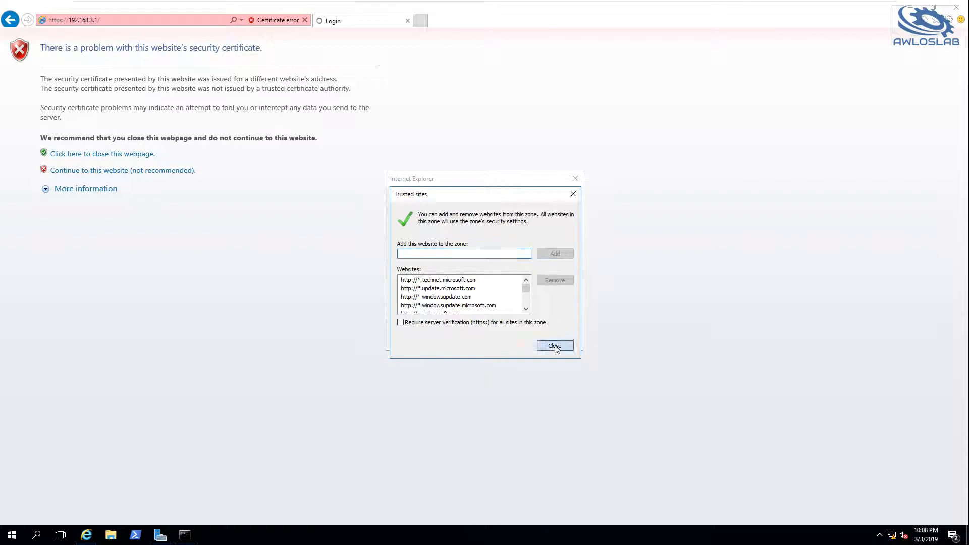
pyautogui.click(555, 346)
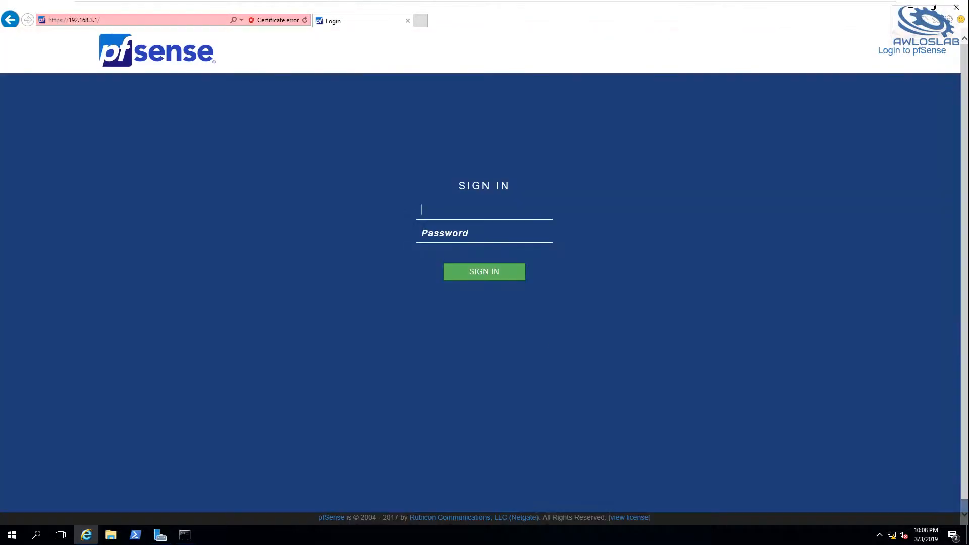
# Sign in to the pfSense webConfigurator as admin with the account password.
pyautogui.write('admin')
pyautogui.press('Tab')
pyautogui.write('pfsens')
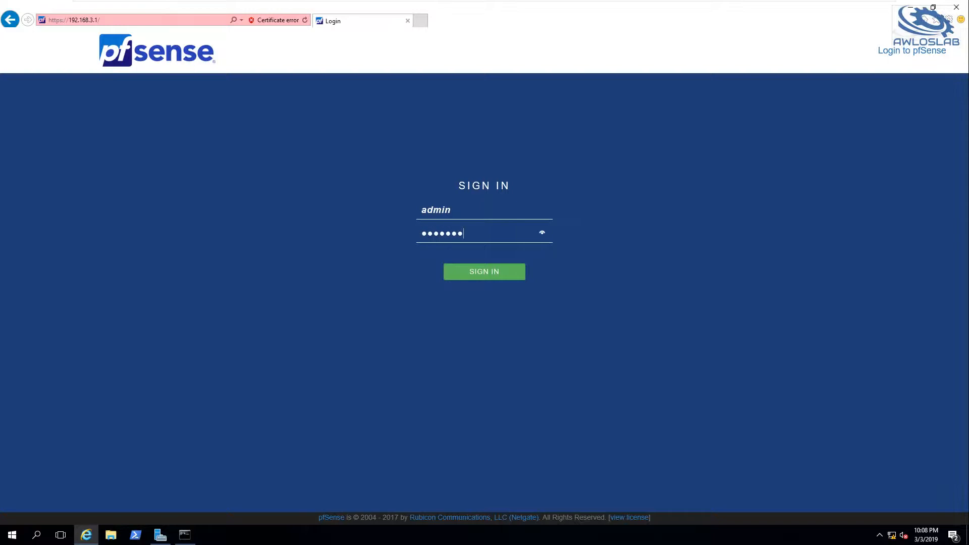
pyautogui.write('e')
pyautogui.press('Return')
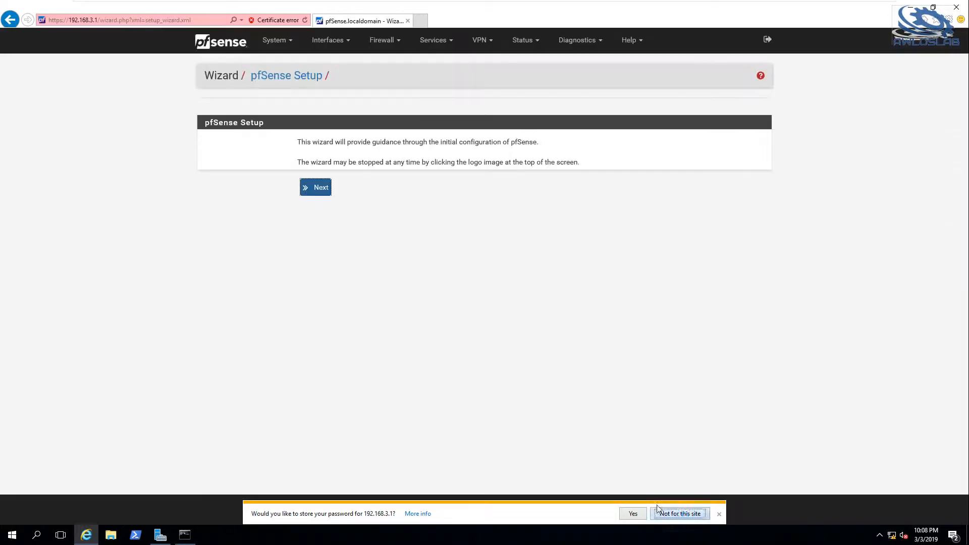
# Decline storing the password and leave the setup wizard for the dashboard, accepting the copyright notice.
pyautogui.click(682, 514)
pyautogui.click(241, 53)
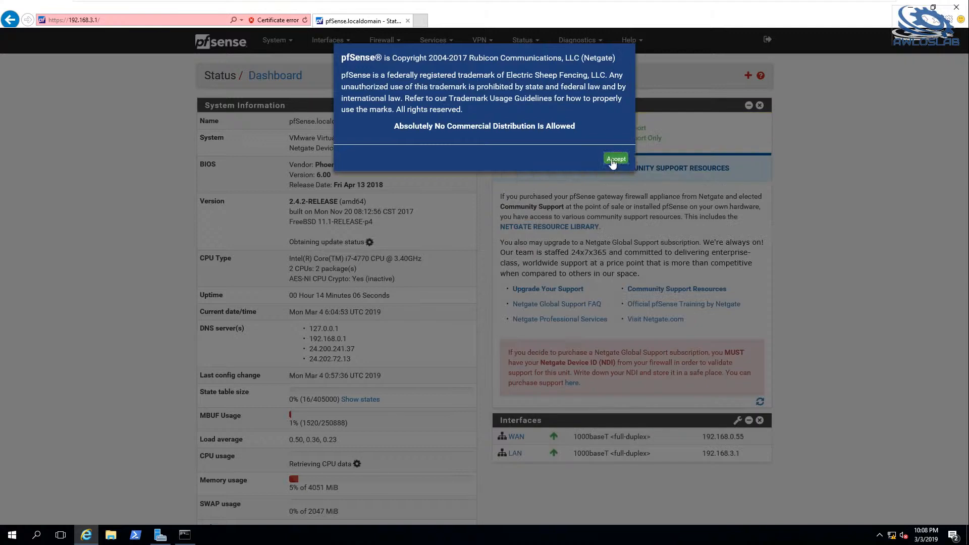
pyautogui.click(611, 160)
# In the General Setup settings, set the hostname to awlos-fw-01 and the domain to awloslab.local.
pyautogui.click(273, 42)
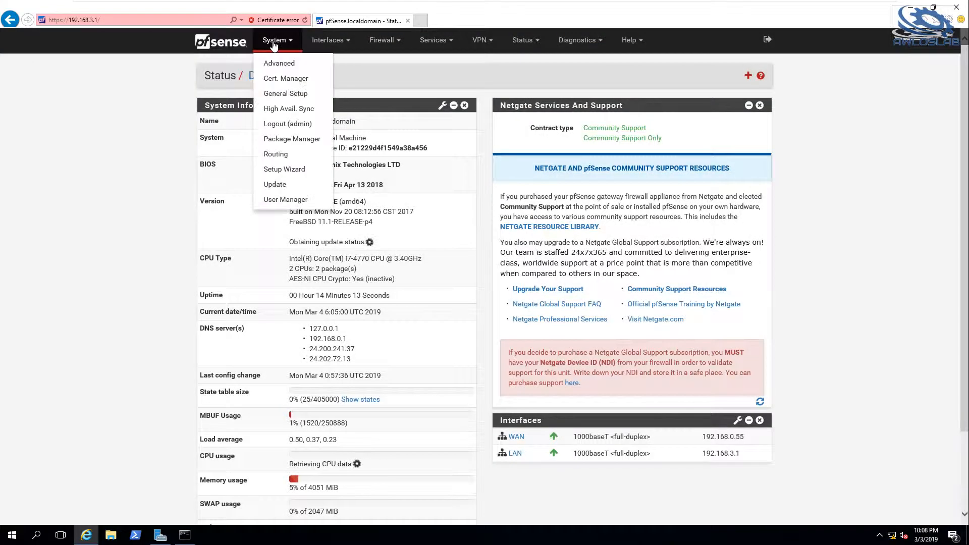
pyautogui.click(286, 96)
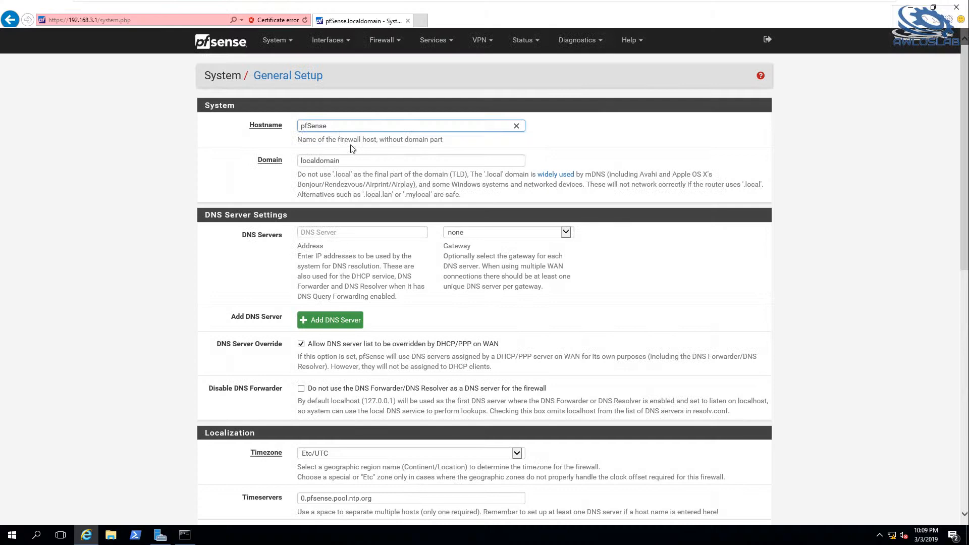
pyautogui.hotkey('ctrl', 'a')
pyautogui.write('awlos')
pyautogui.write('p')
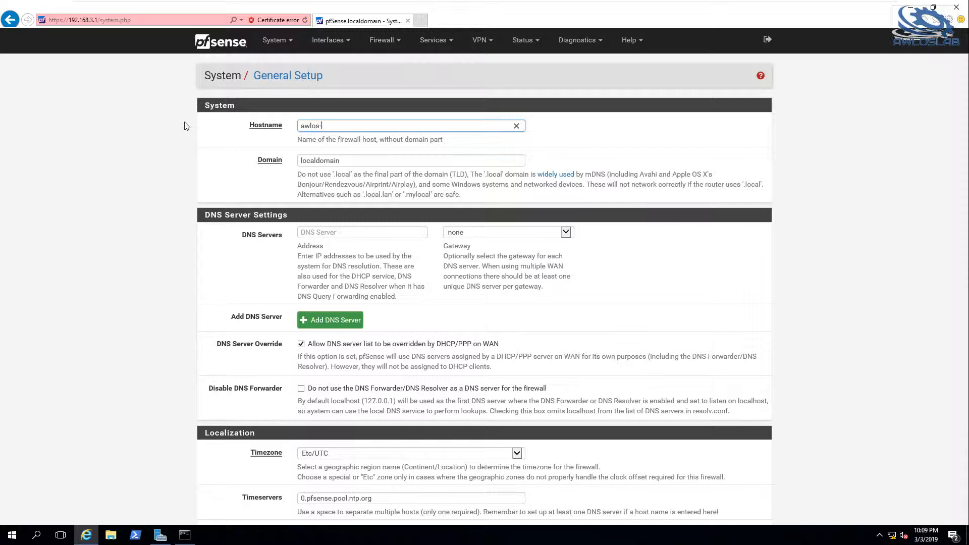
pyautogui.write('fw-01')
pyautogui.press('Tab')
pyautogui.write('awlos')
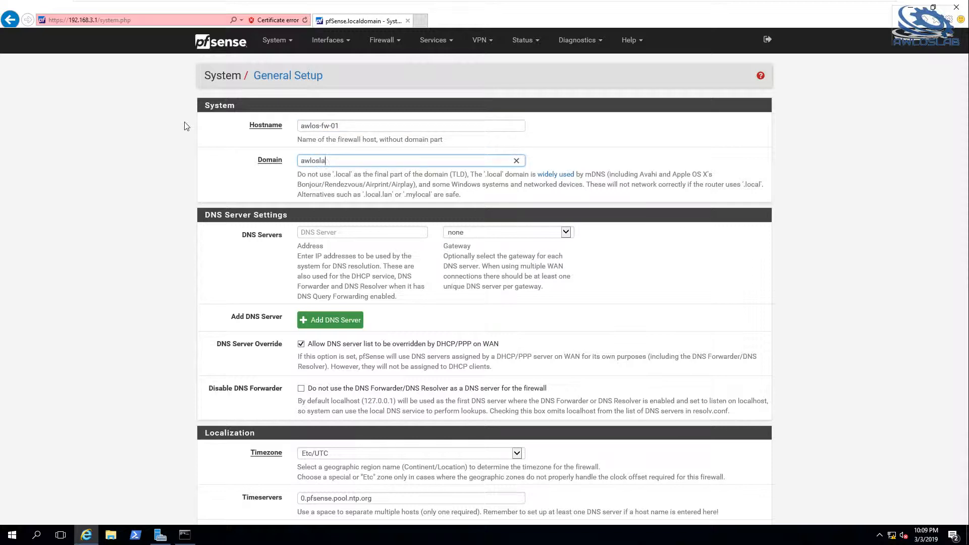
pyautogui.write('lab.local')
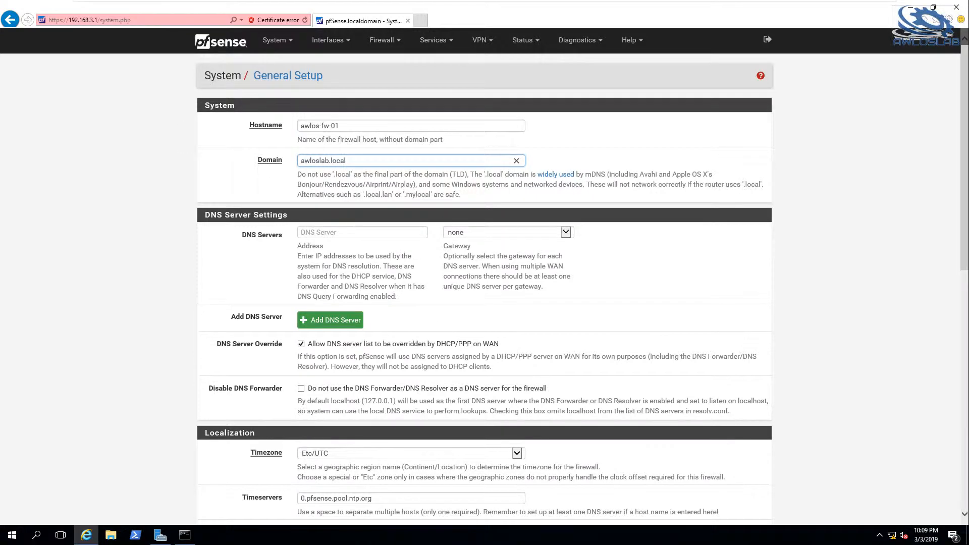
# Enter 24.200.241.37 as the first DNS server and add 24.202.72.13 as a second one.
pyautogui.scroll(-3, 459, 290)
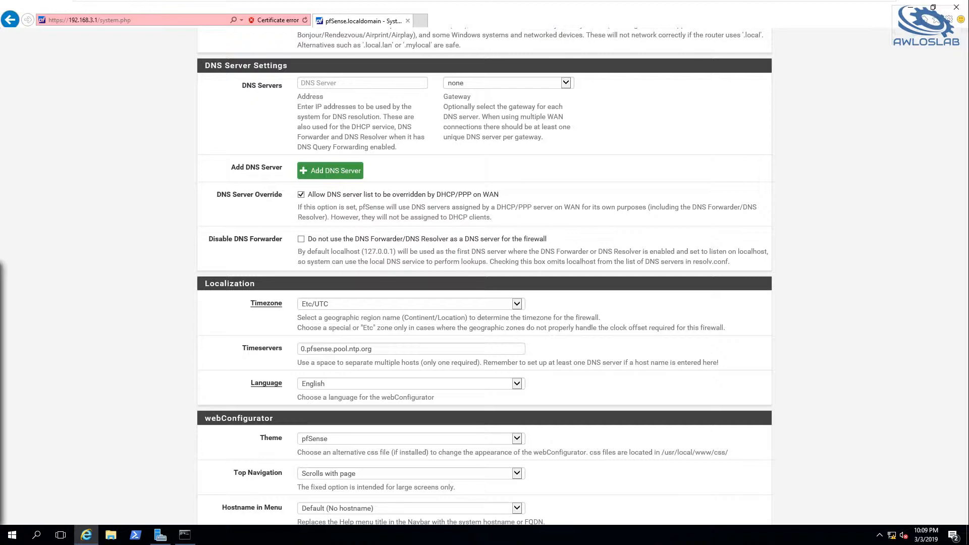
pyautogui.click(355, 83)
pyautogui.write('24.200.241.37')
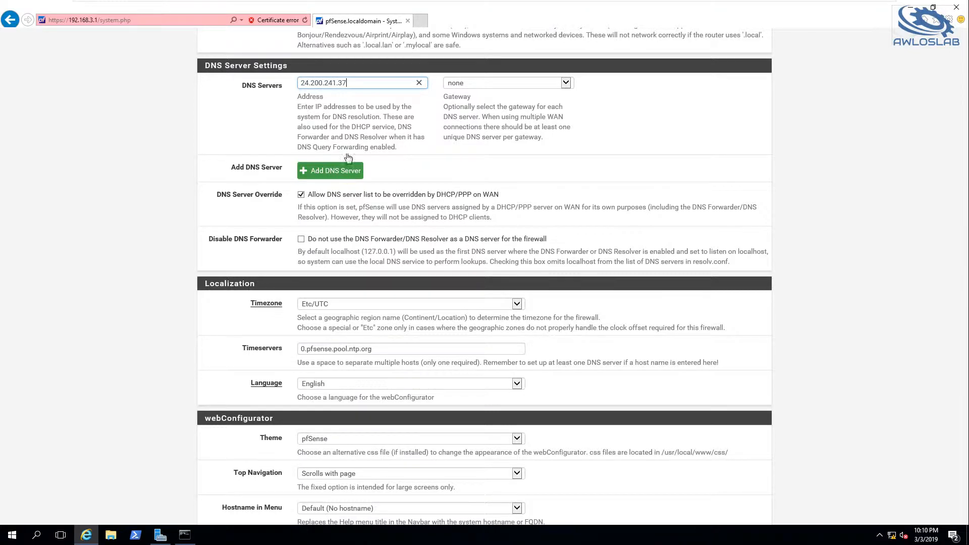
pyautogui.click(346, 174)
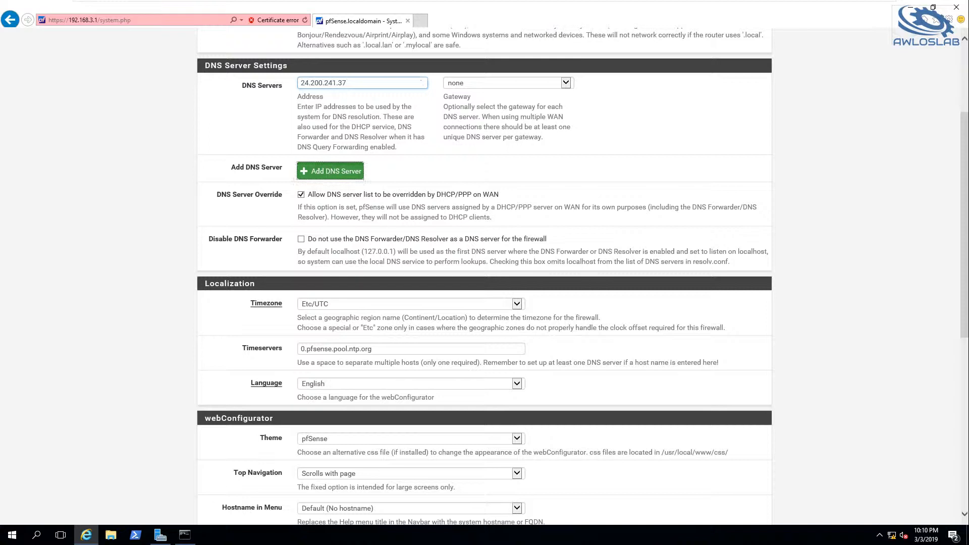
pyautogui.click(338, 111)
pyautogui.write('24.202.72.13')
pyautogui.click(845, 355)
# Review the General Setup options and enable showing the hostname on the login banner.
pyautogui.scroll(-7, 845, 357)
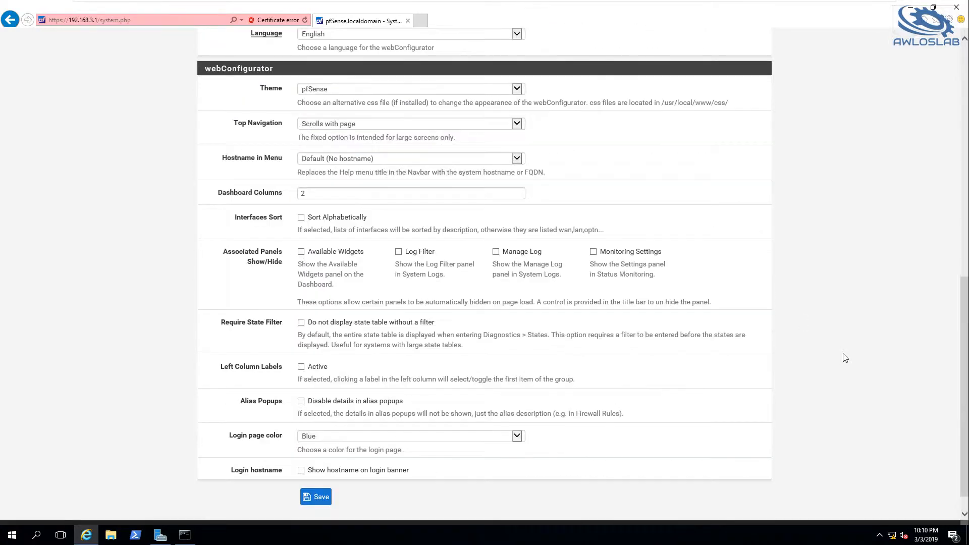
pyautogui.scroll(-1, 845, 358)
pyautogui.scroll(8, 845, 358)
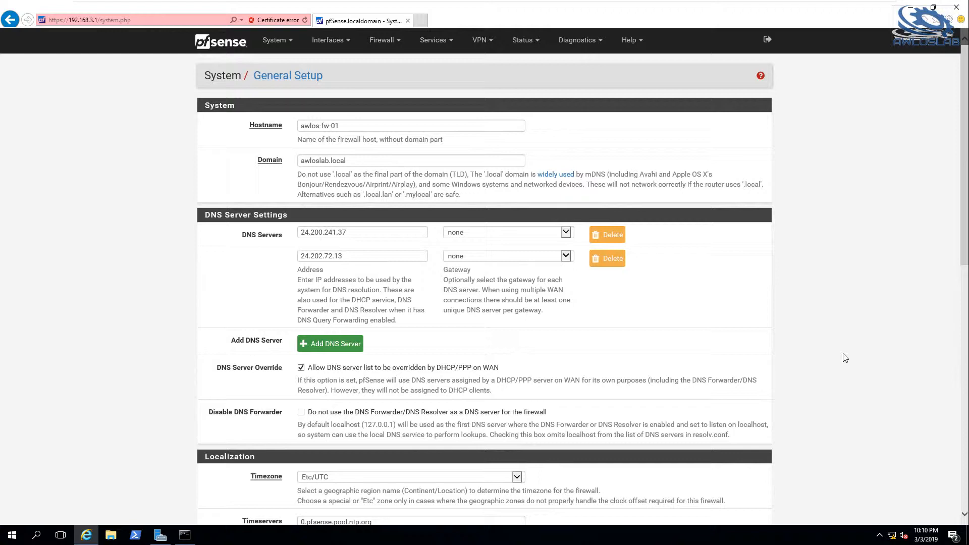
pyautogui.scroll(-8, 845, 358)
pyautogui.click(302, 445)
pyautogui.scroll(8, 526, 335)
pyautogui.scroll(-4, 527, 336)
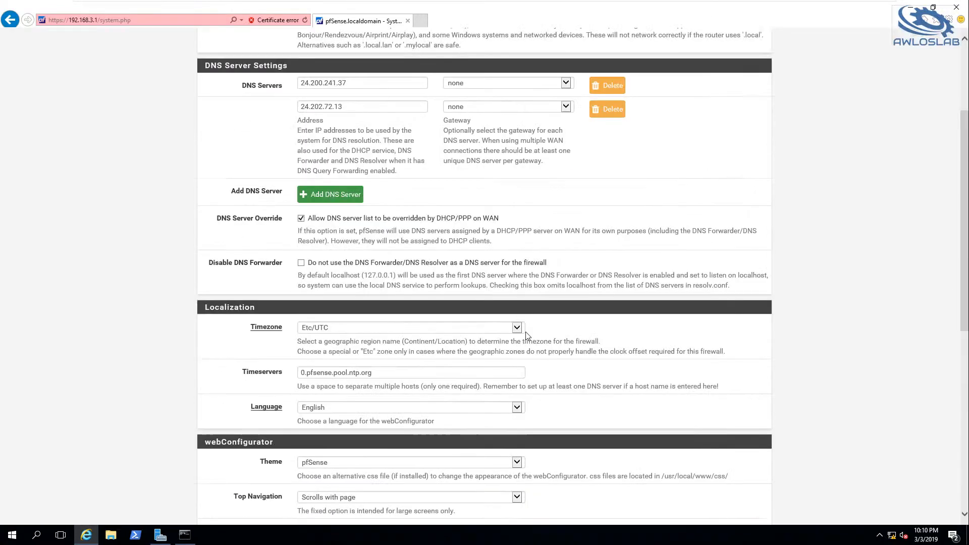
# Review the General Setup entries and save the settings.
pyautogui.scroll(4, 528, 336)
pyautogui.scroll(-8, 527, 336)
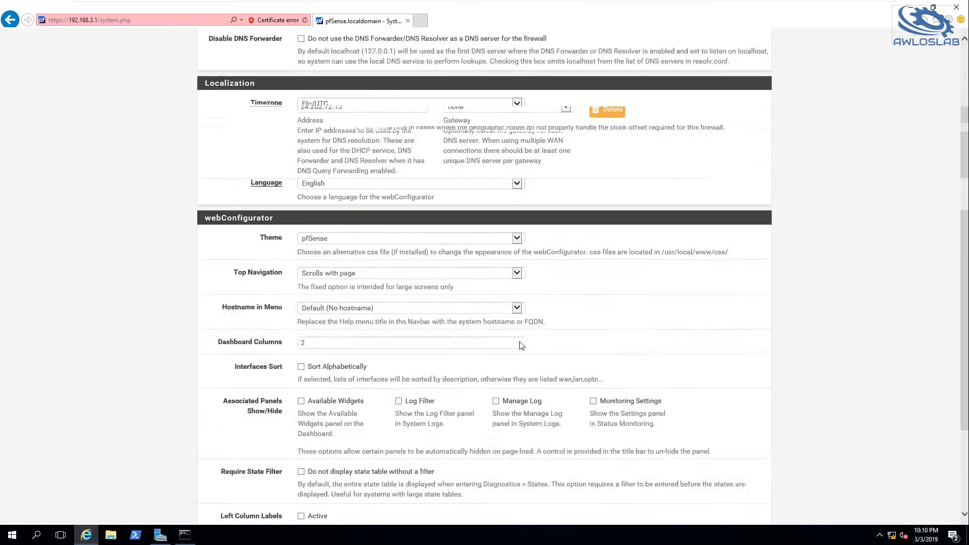
pyautogui.scroll(8, 484, 283)
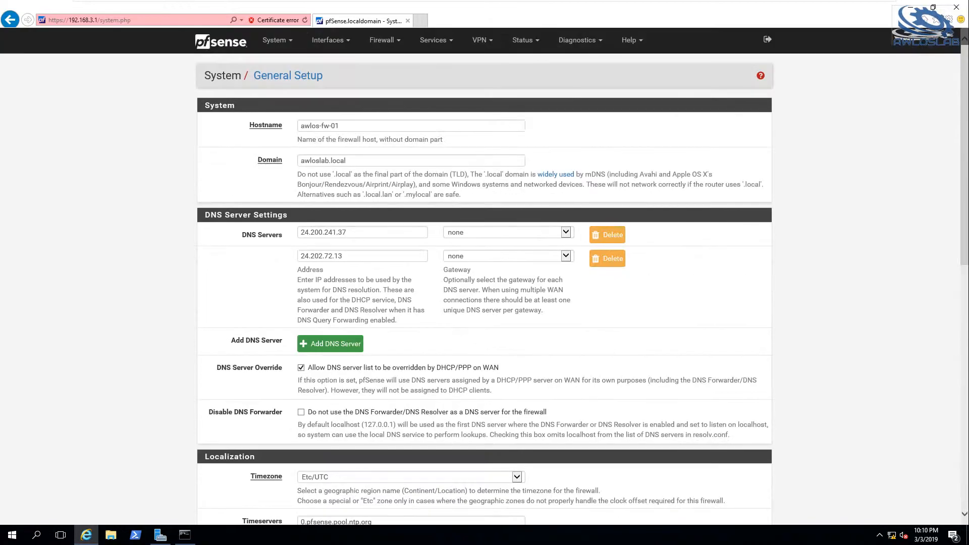
pyautogui.scroll(-8, 484, 283)
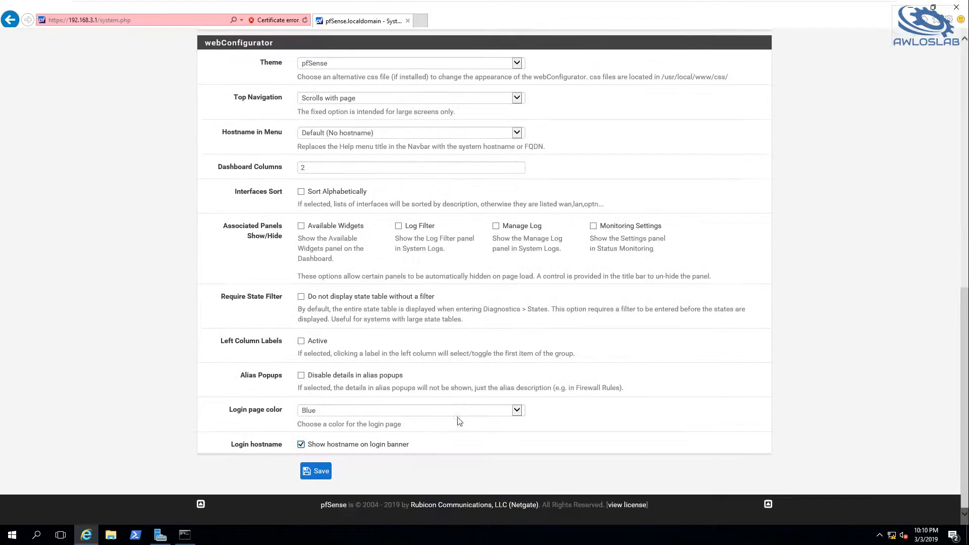
pyautogui.click(318, 471)
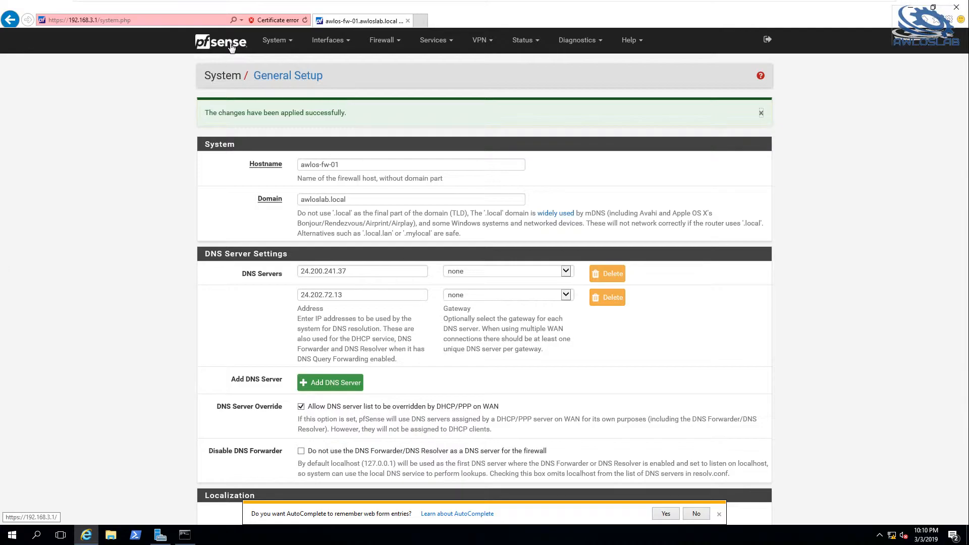
# From the dashboard, start the available update to pfSense 2.4.4_2 on the latest stable branch and confirm it.
pyautogui.click(231, 47)
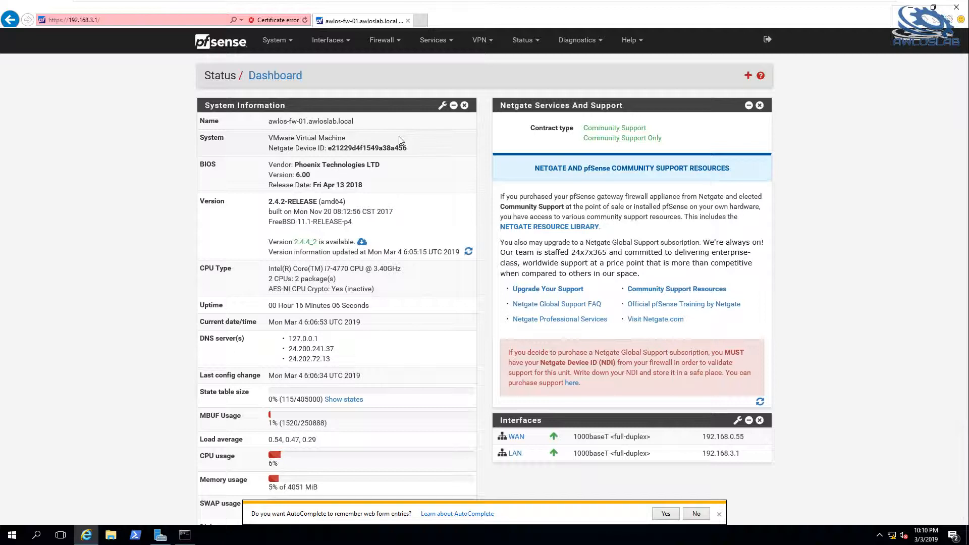
pyautogui.click(362, 244)
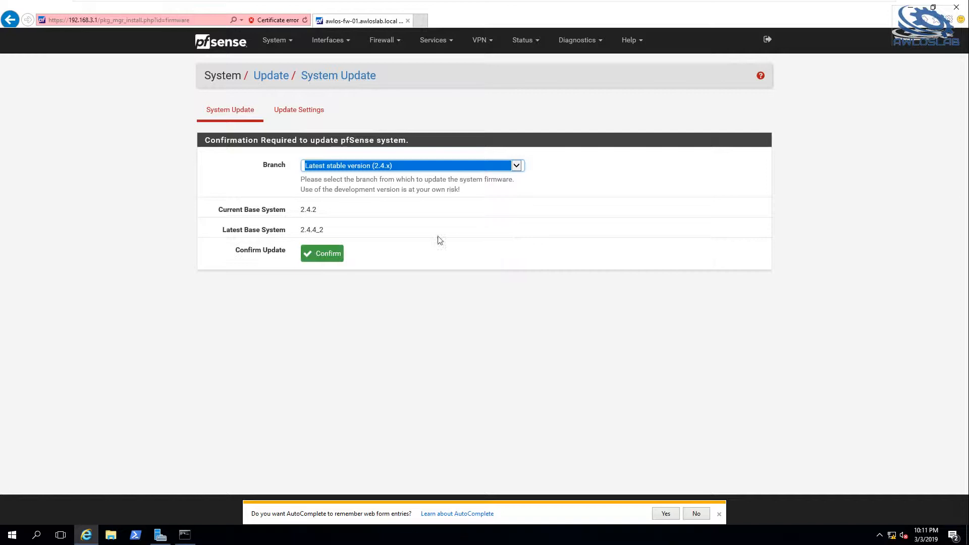
pyautogui.click(323, 257)
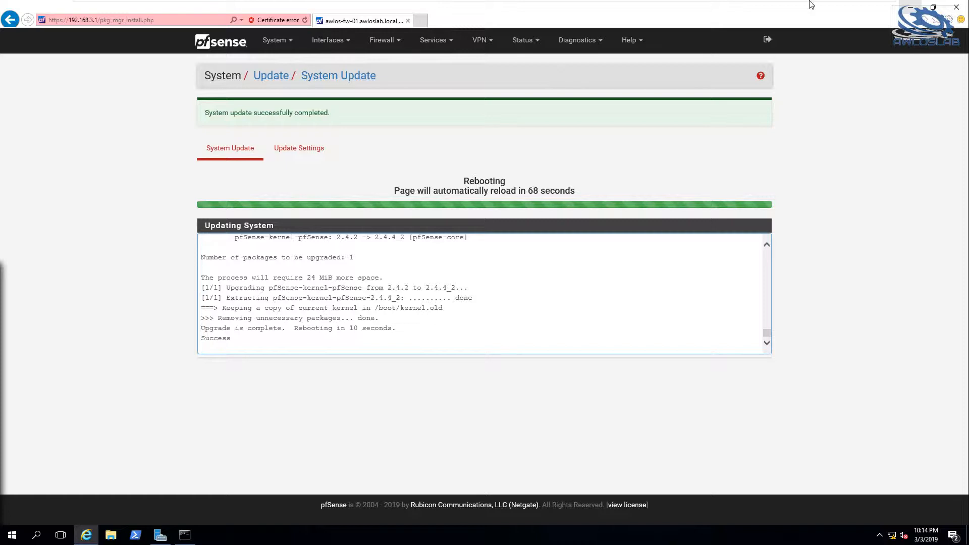
# Check the reboot on the AWLOS-FW-01 console and return to AWLOS-DC-01.
pyautogui.moveTo(810, 4)
pyautogui.moveTo(737, 4)
pyautogui.click(796, 9)
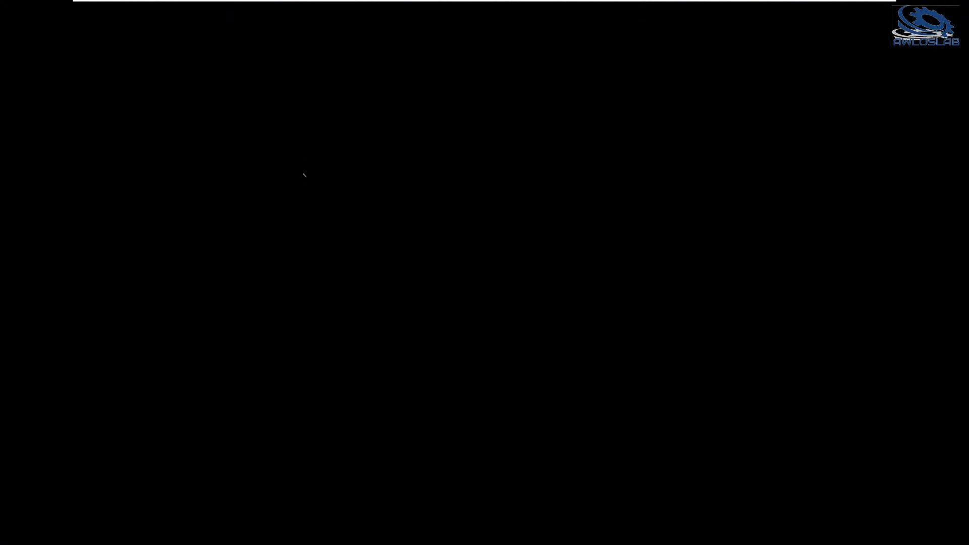
pyautogui.moveTo(577, 4)
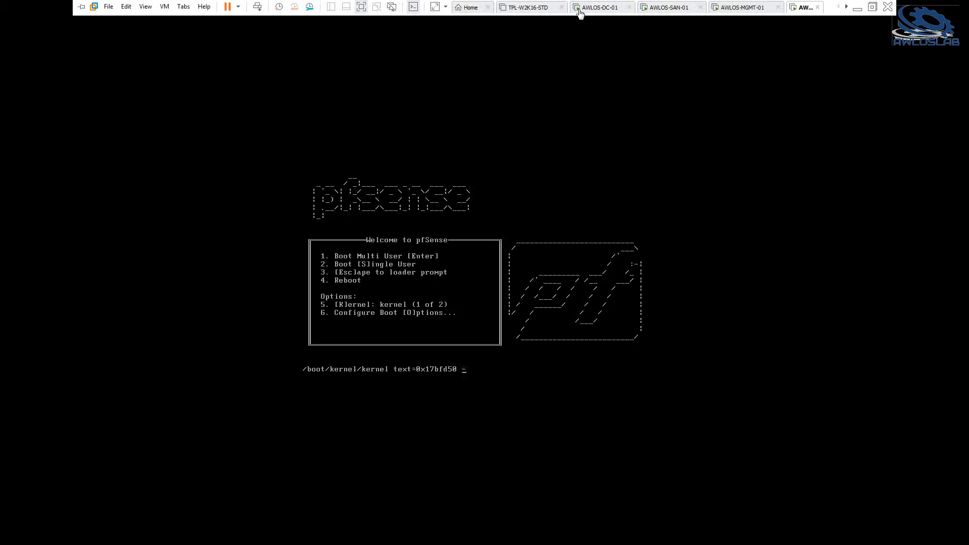
pyautogui.click(588, 12)
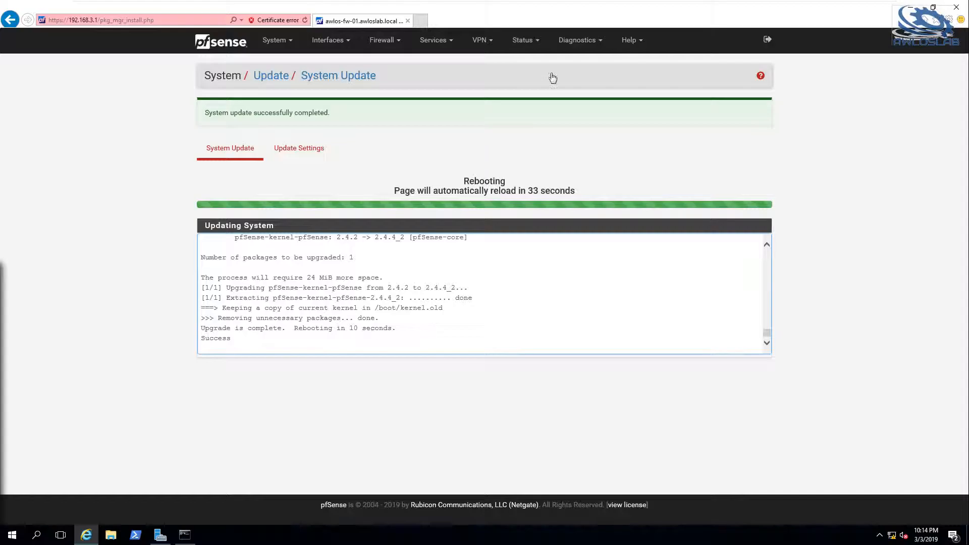
# Switch to the AWLOS-MGMT-01 virtual machine and display its local server properties in Server Manager.
pyautogui.moveTo(576, 4)
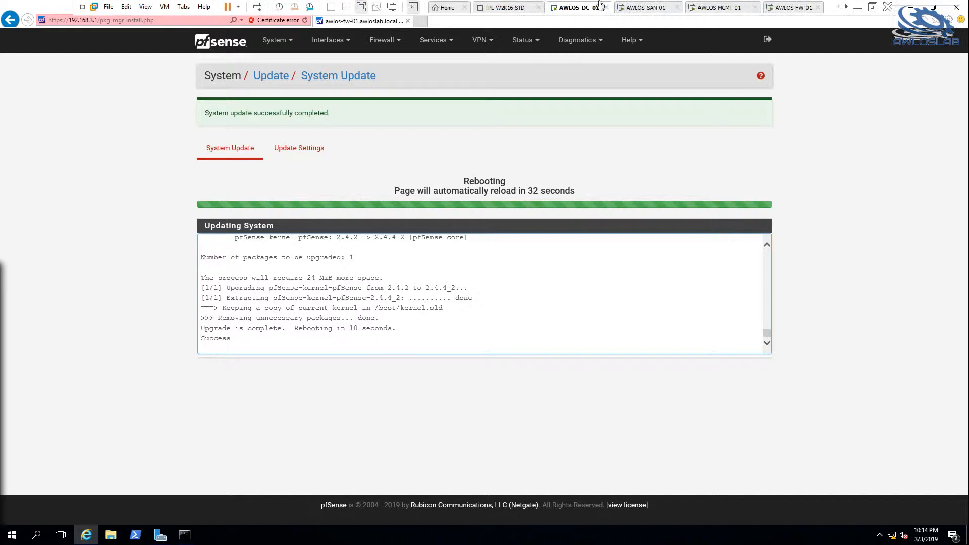
pyautogui.click(722, 7)
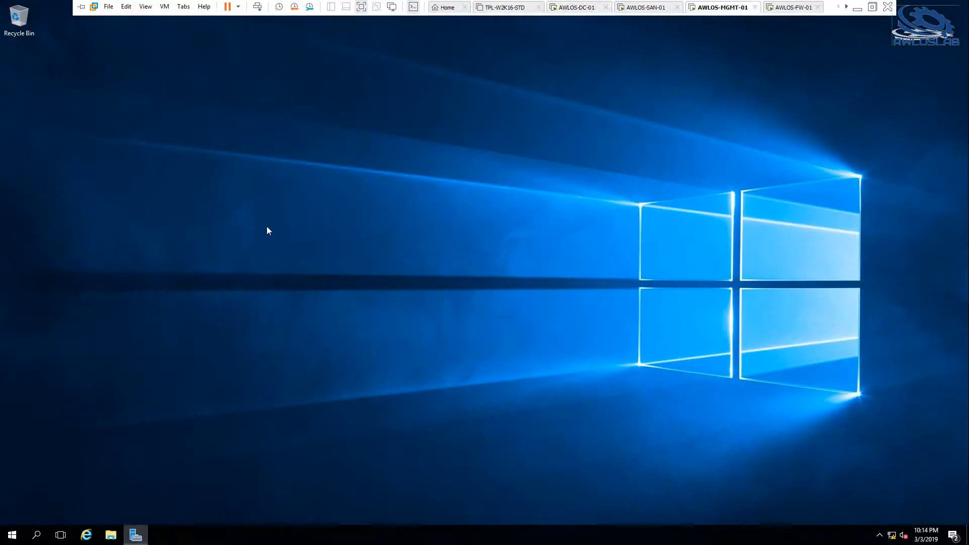
pyautogui.click(130, 536)
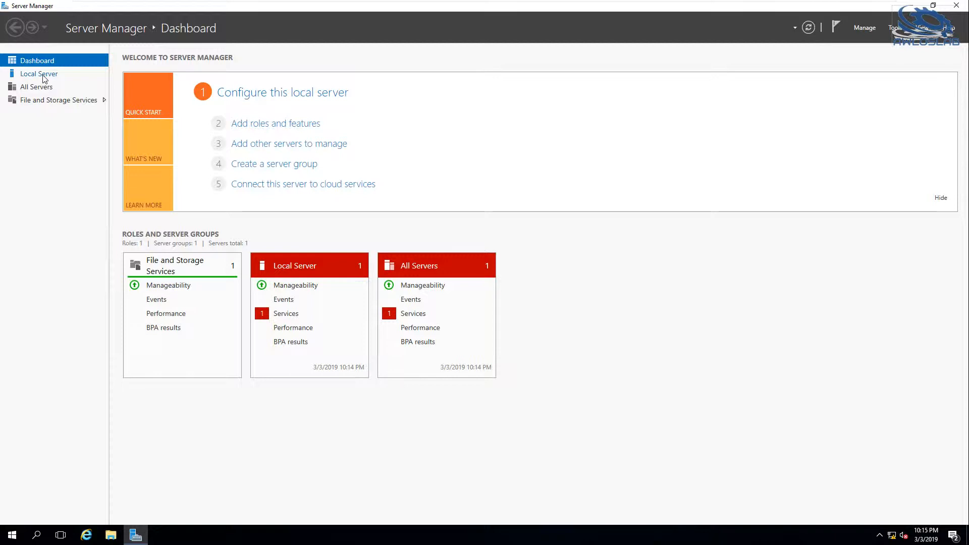
pyautogui.click(38, 73)
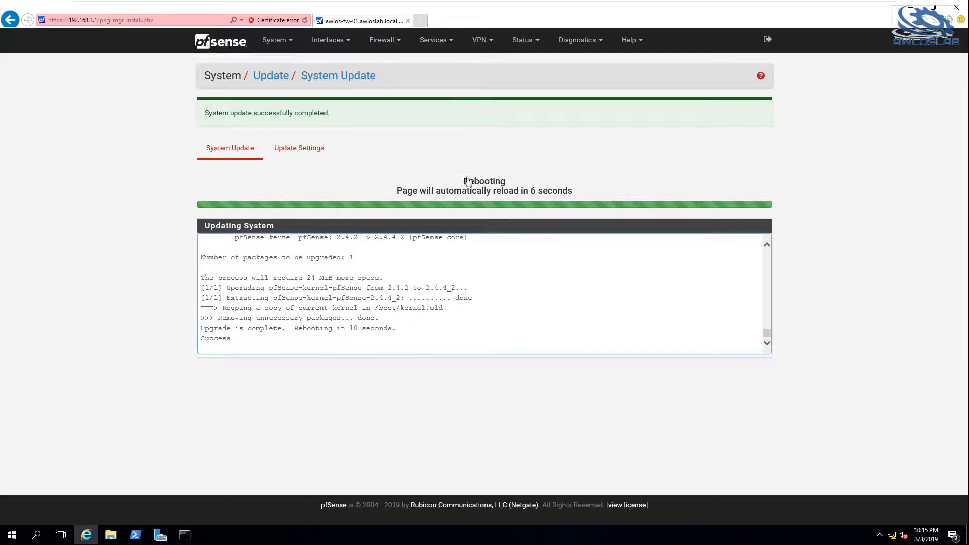
# Check the package upgrade progress on the AWLOS-FW-01 console, then view the update page on AWLOS-DC-01.
pyautogui.moveTo(556, 2)
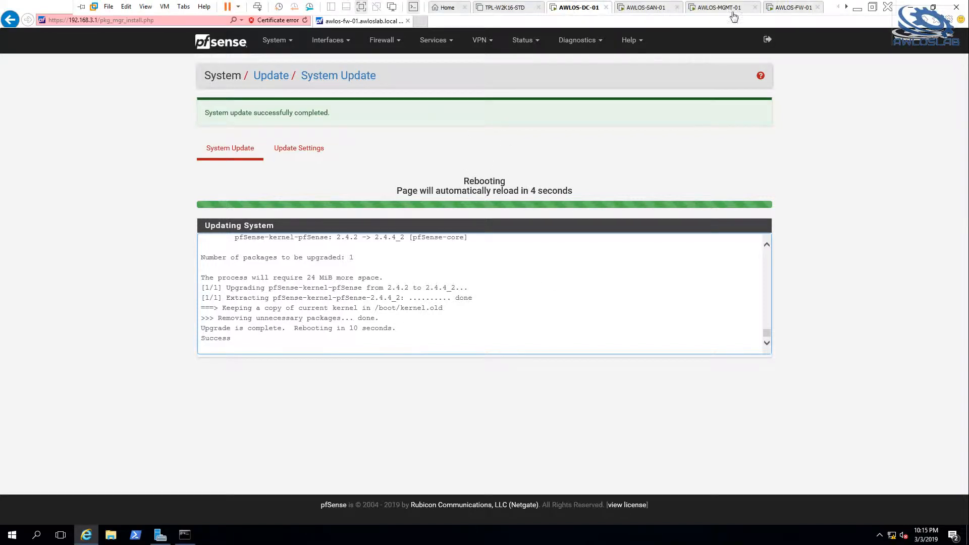
pyautogui.click(791, 8)
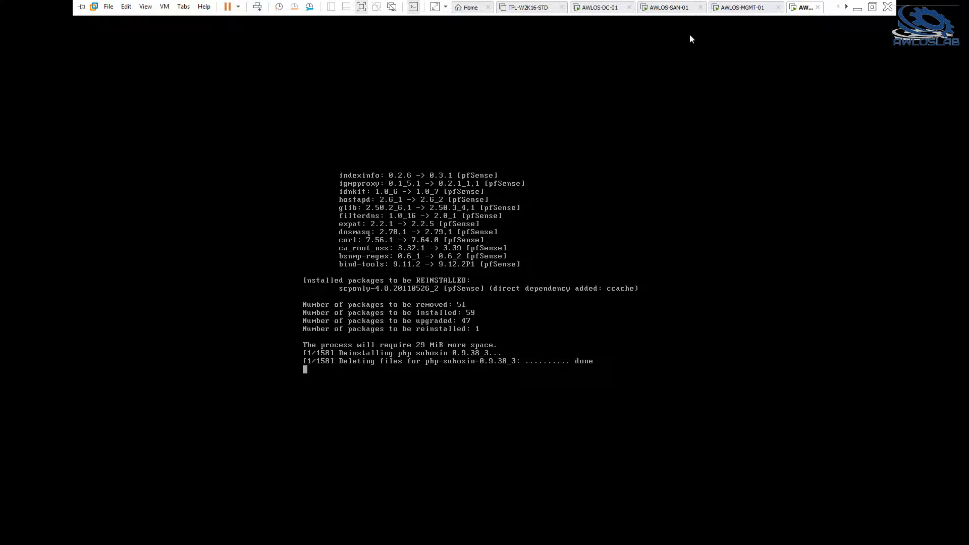
pyautogui.click(609, 15)
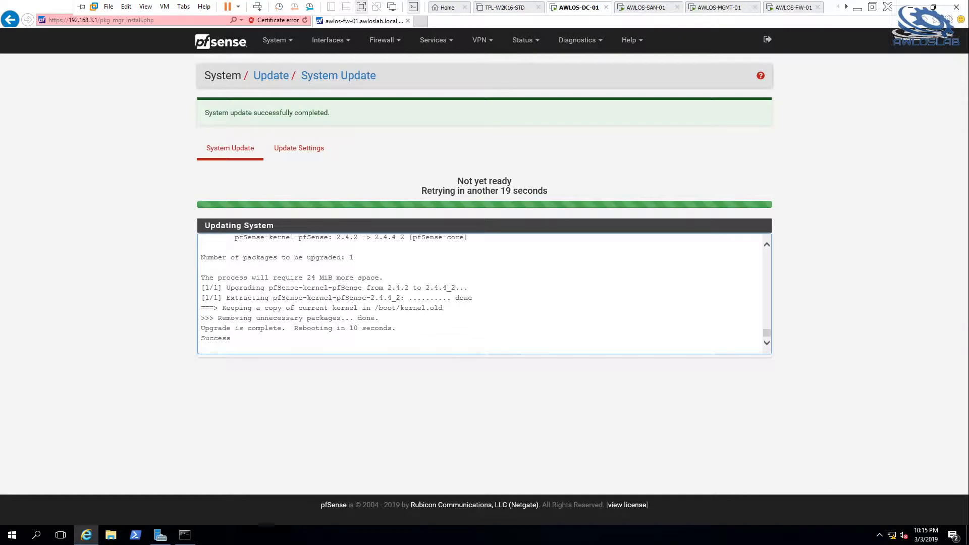
# On the AWLOS-MGMT-01 virtual machine, change the computer name to AWLOS-MGMT and restart the server.
pyautogui.click(746, 10)
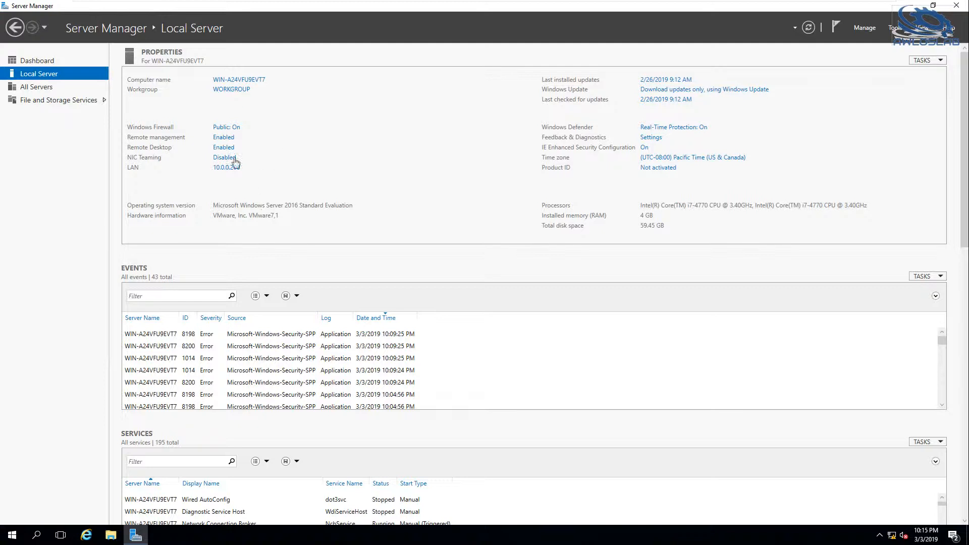
pyautogui.moveTo(778, 5)
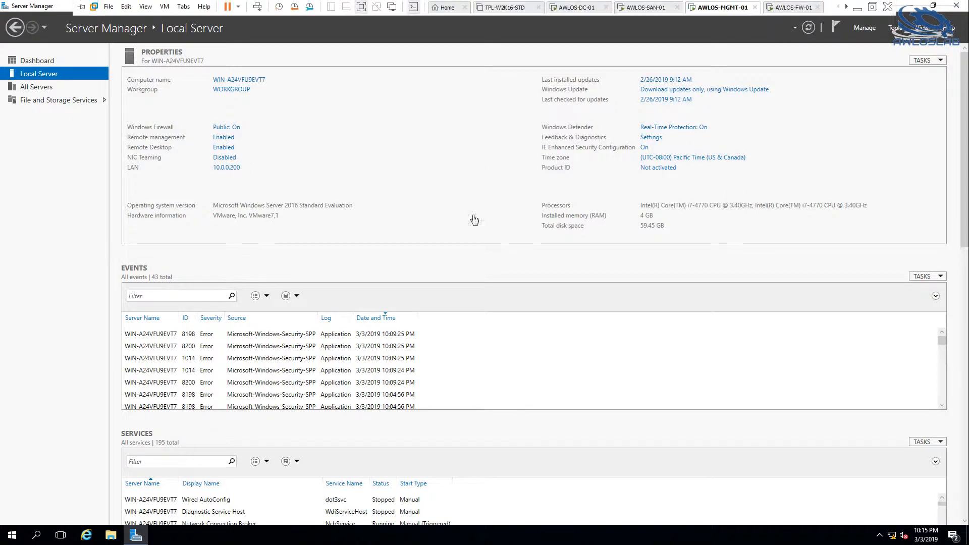
pyautogui.click(251, 79)
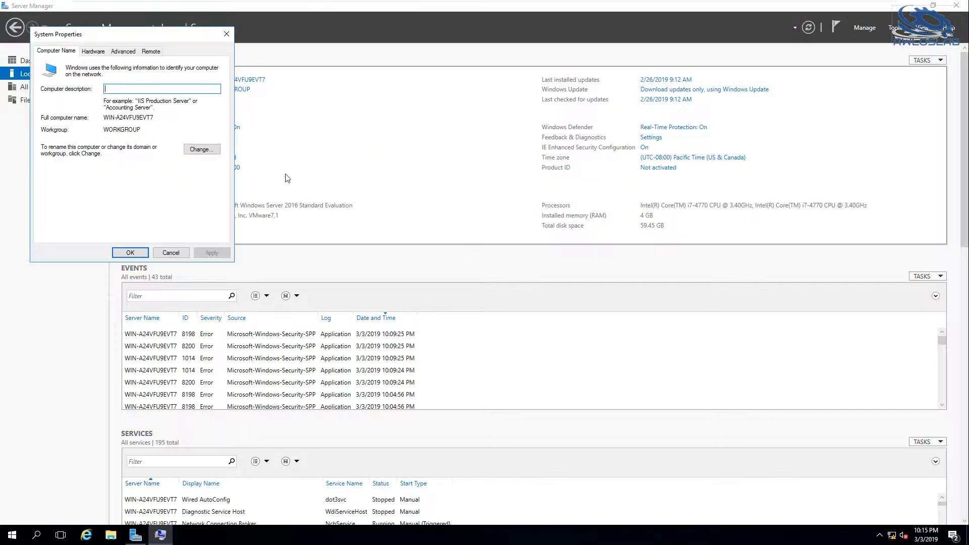
pyautogui.click(202, 151)
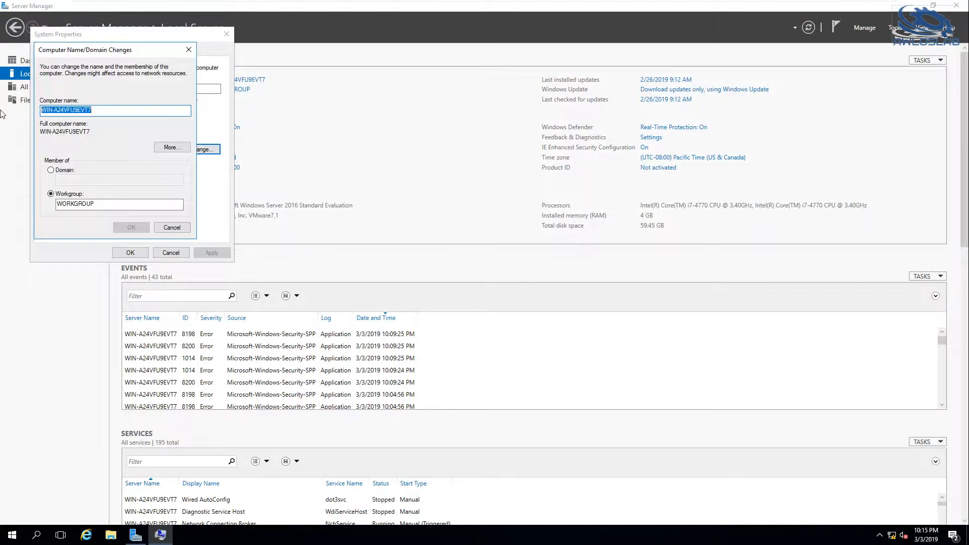
pyautogui.write('AWLOS-MGMT')
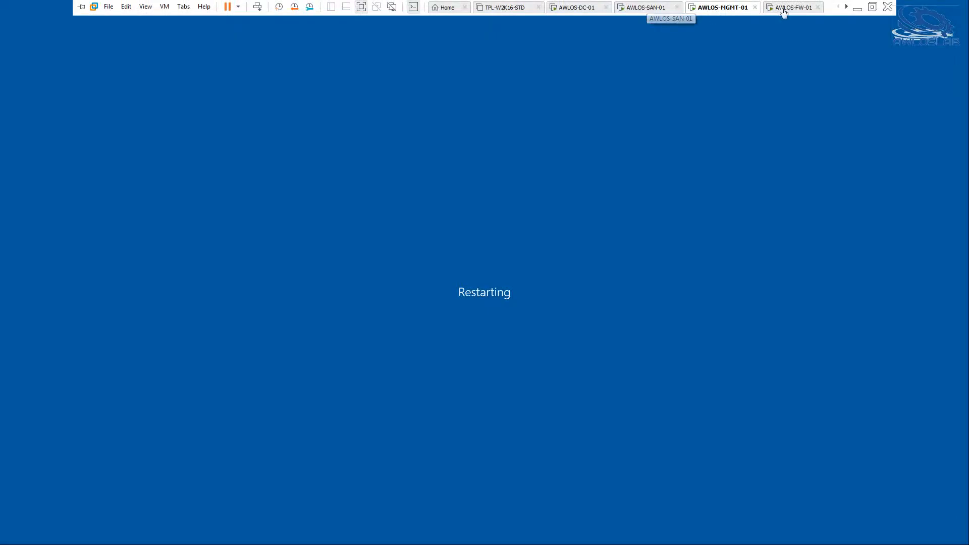
# Monitor the AWLOS-FW-01 console until the upgrade finishes booting, and return to the browser on AWLOS-DC-01.
pyautogui.click(783, 9)
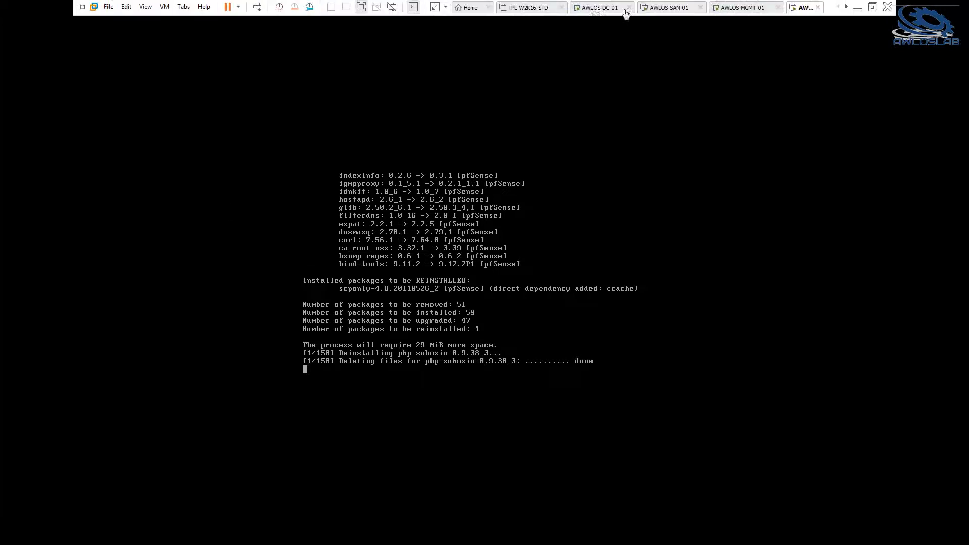
pyautogui.click(595, 9)
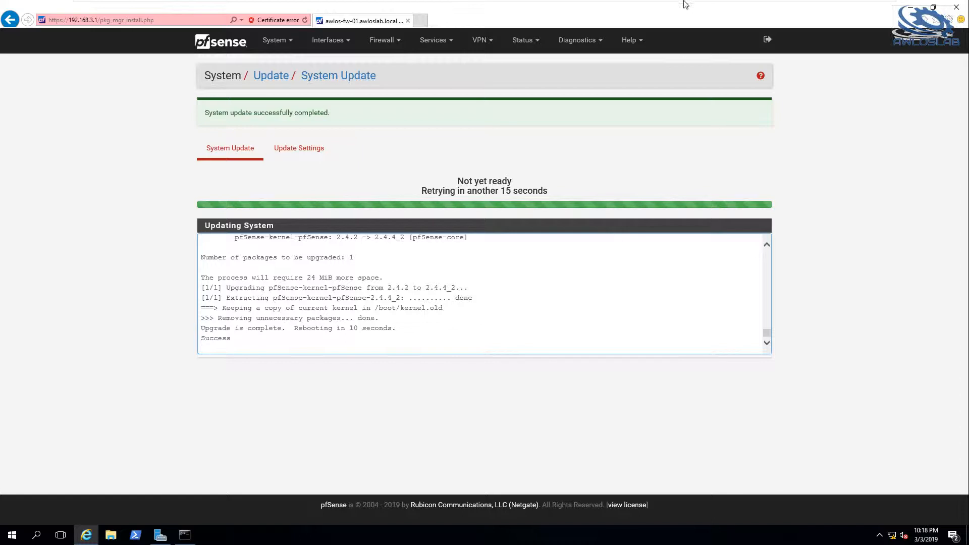
pyautogui.moveTo(787, 15)
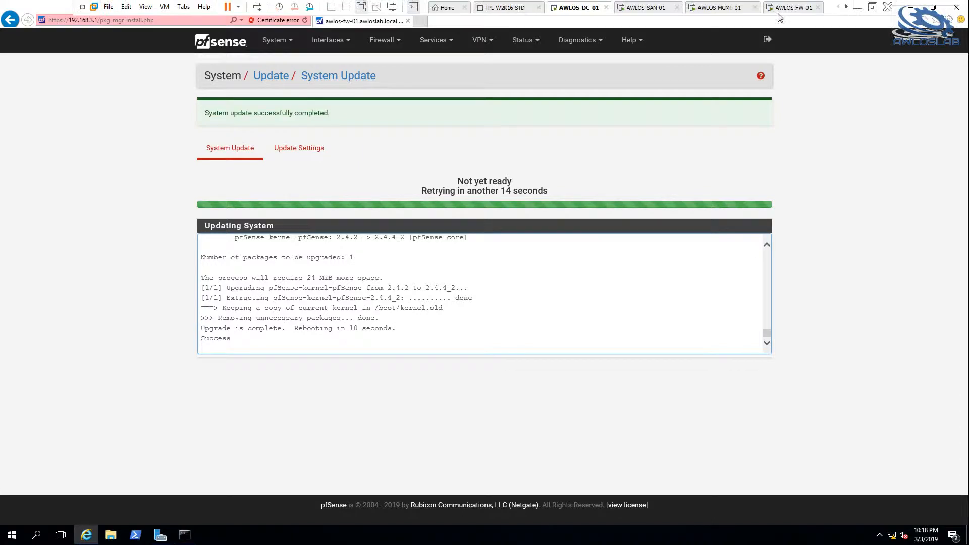
pyautogui.click(790, 8)
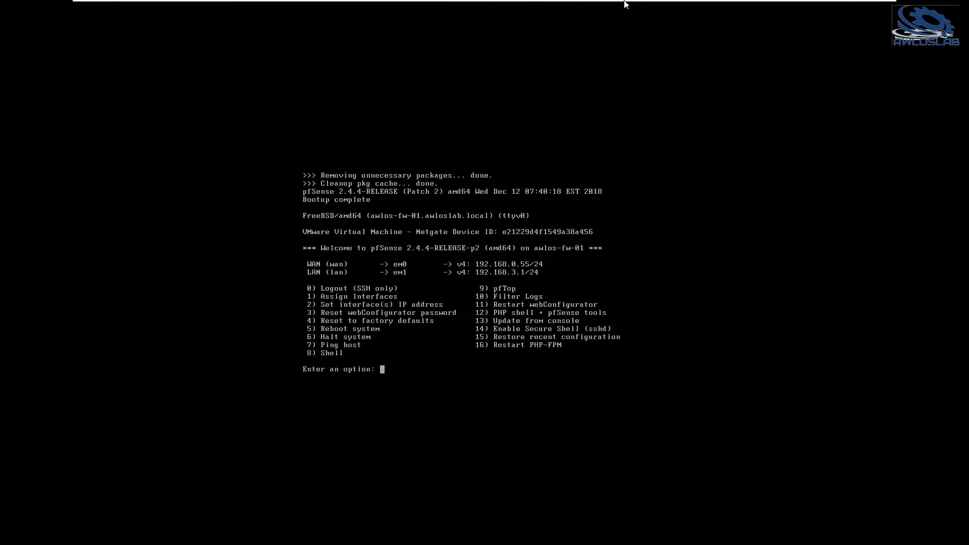
pyautogui.click(610, 7)
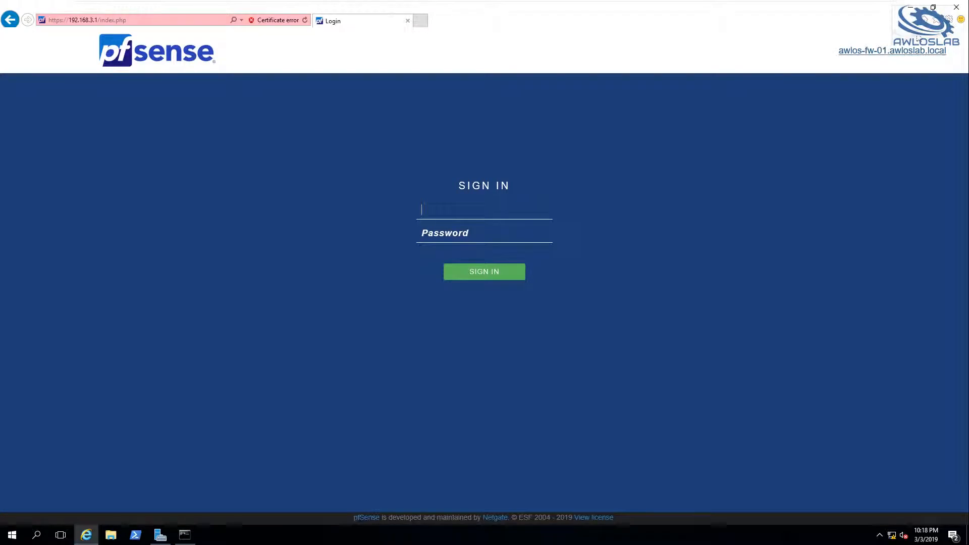
pyautogui.click(86, 536)
pyautogui.click(87, 537)
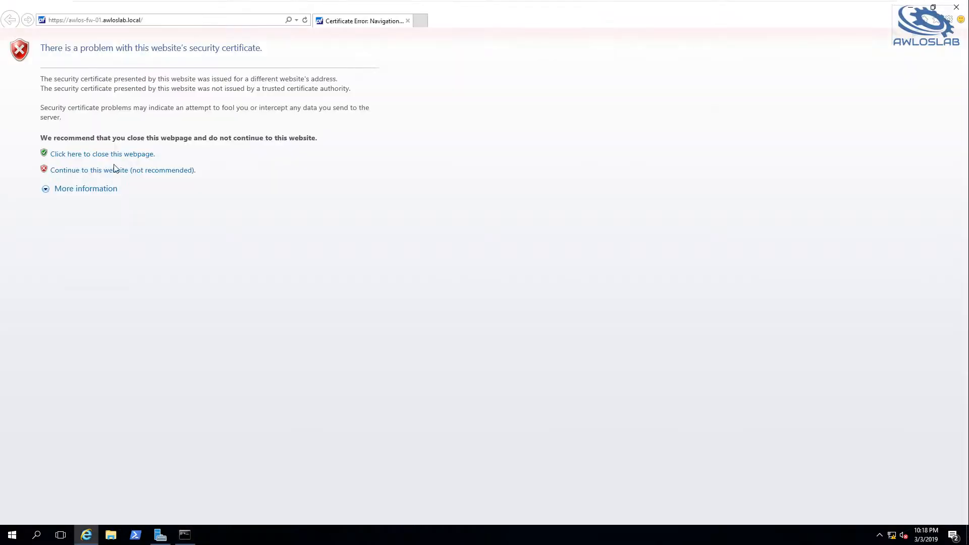
pyautogui.click(95, 172)
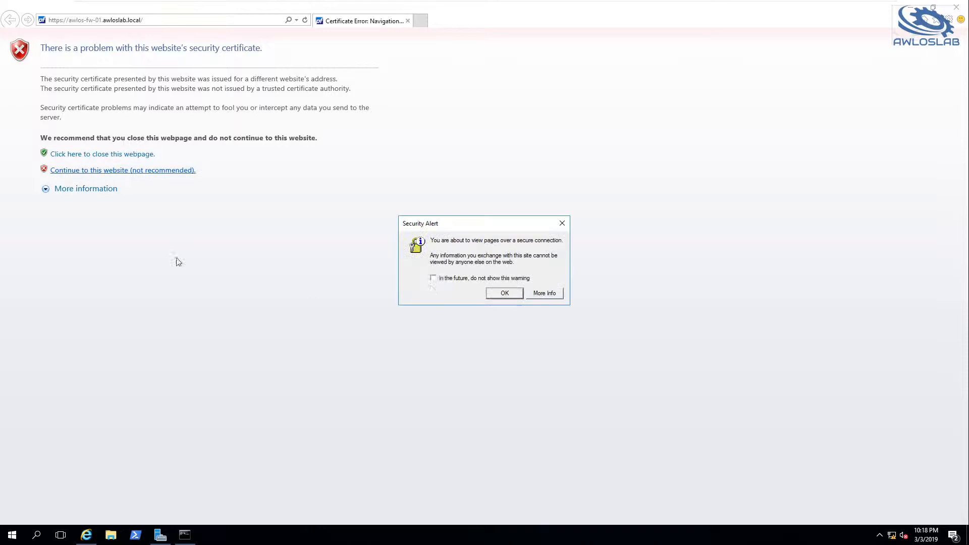
pyautogui.click(503, 295)
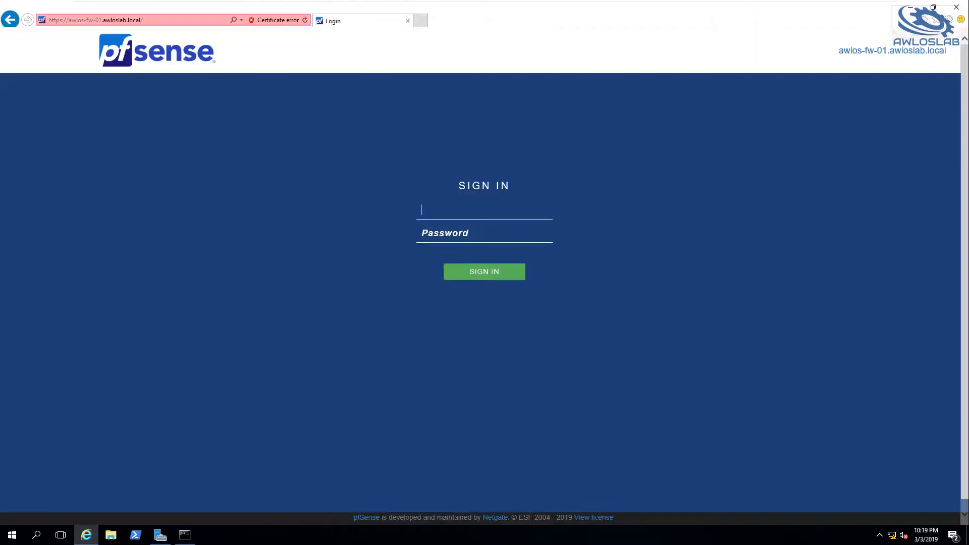
# Sign in to the webConfigurator with the admin account's password and accept the copyright notice.
pyautogui.press('Tab')
pyautogui.write('pfsense')
pyautogui.press('Return')
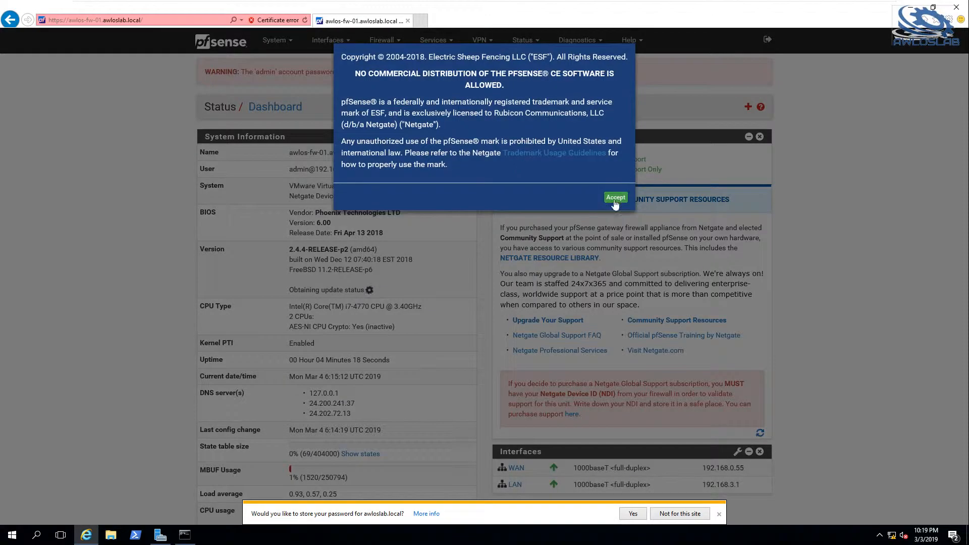
pyautogui.click(615, 198)
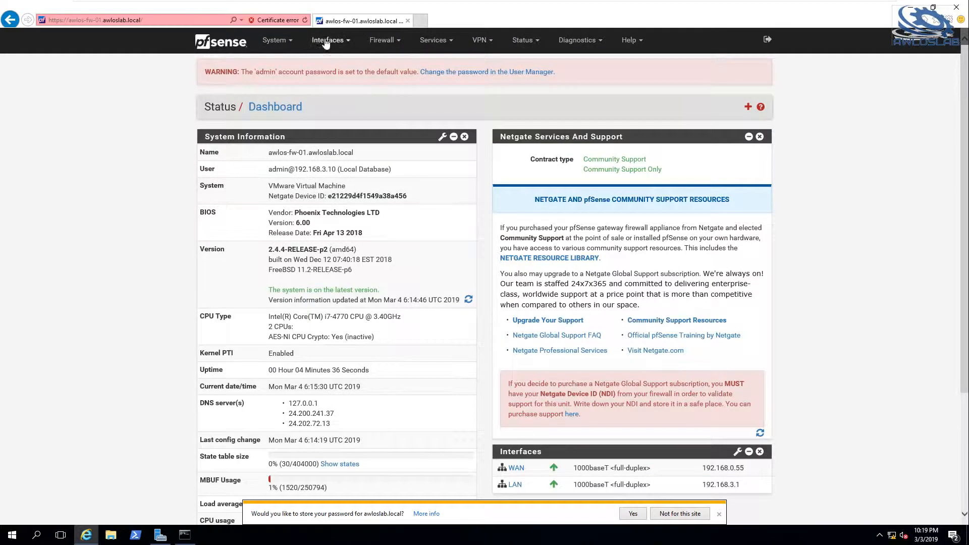
# In the interface assignments, add the available network ports em2 and em3 as new interfaces.
pyautogui.click(327, 40)
pyautogui.click(334, 64)
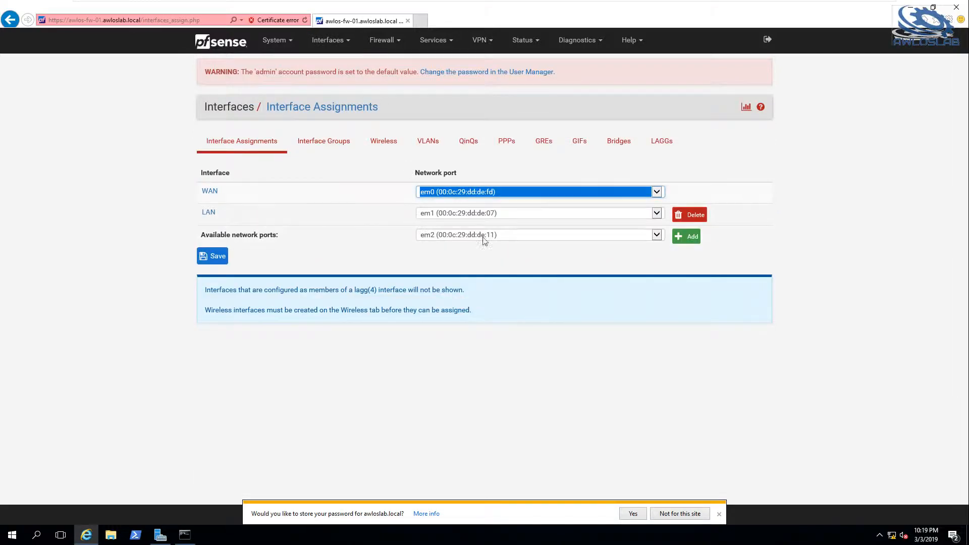
pyautogui.click(681, 240)
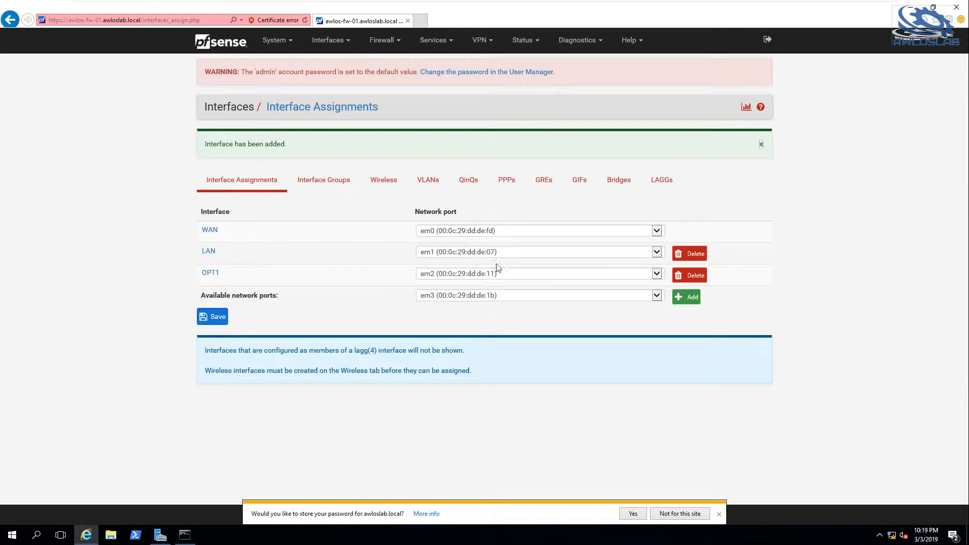
pyautogui.click(688, 298)
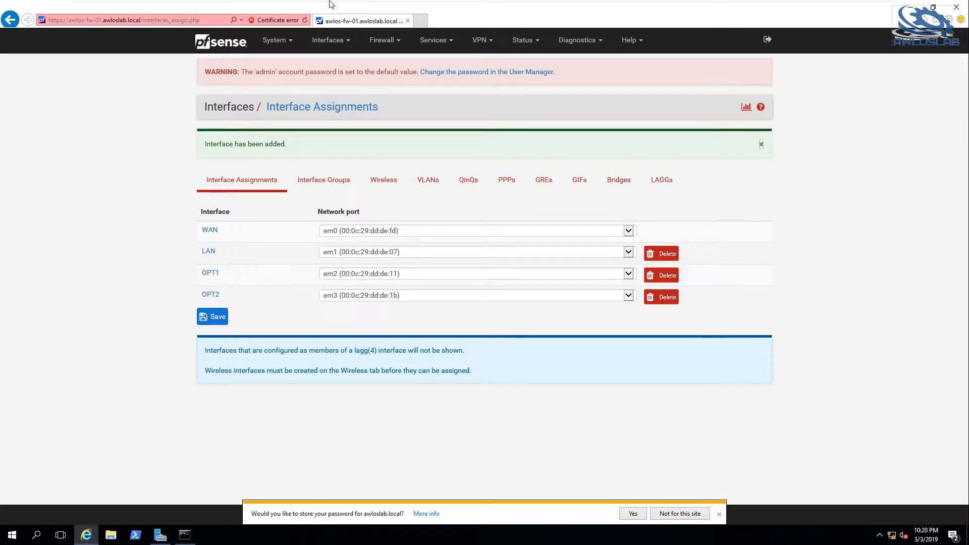
pyautogui.moveTo(319, 4)
pyautogui.click(167, 7)
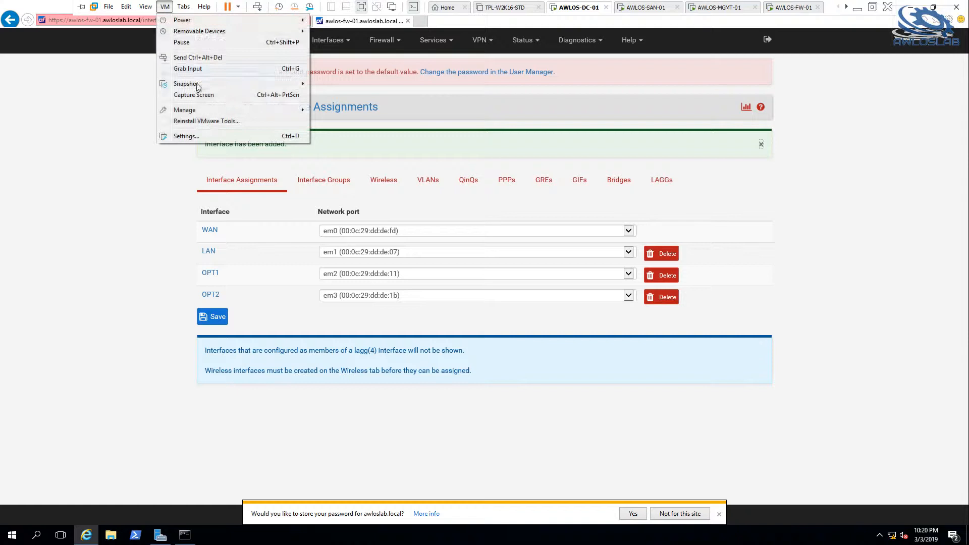
pyautogui.press('Escape')
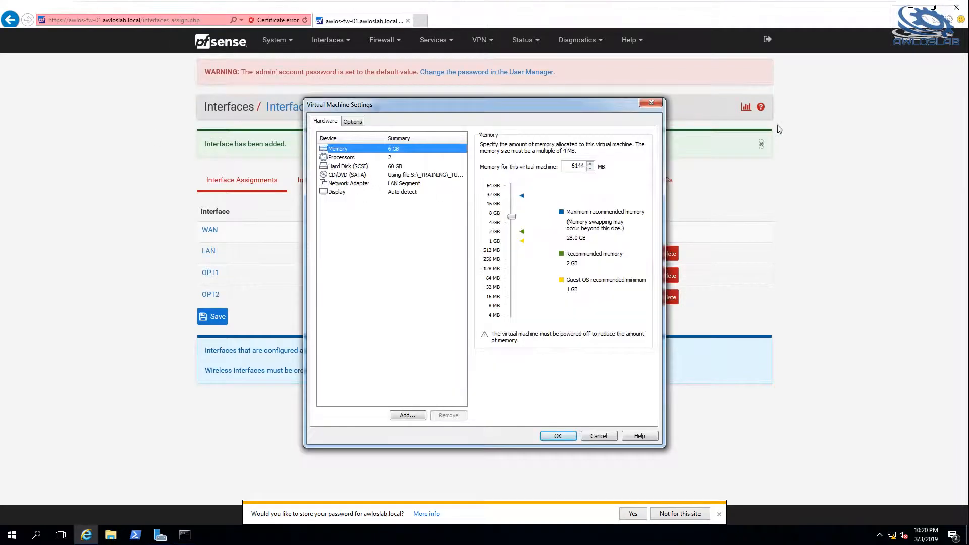
pyautogui.click(606, 435)
# Check the LAN segment and MAC address of Network Adapter 3 in the AWLOS-FW-01 virtual machine settings, and return to AWLOS-DC-01.
pyautogui.moveTo(628, 3)
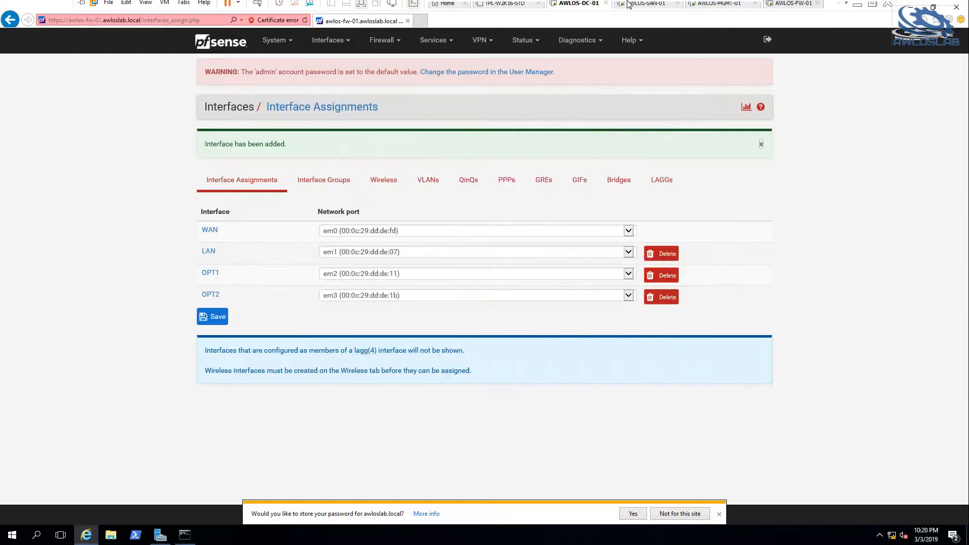
pyautogui.click(785, 8)
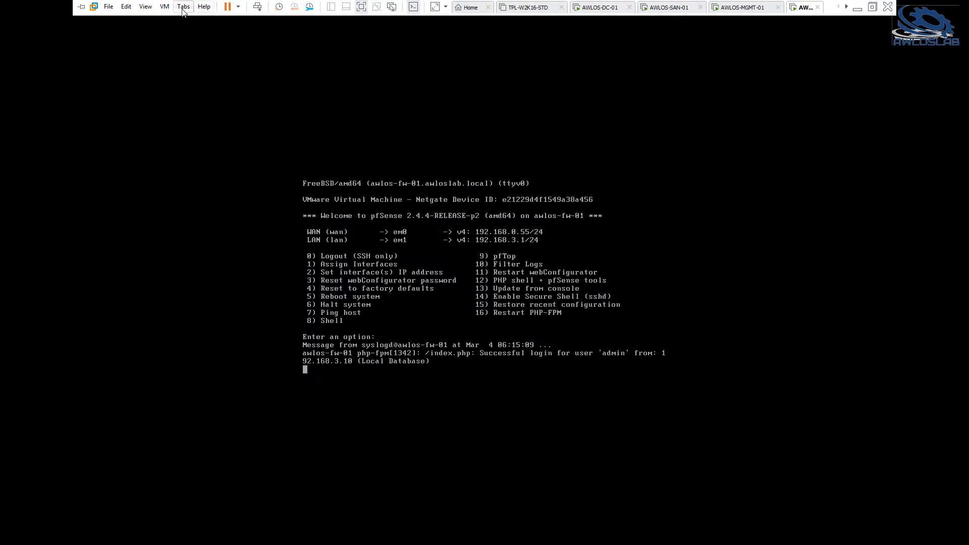
pyautogui.click(164, 6)
pyautogui.click(189, 136)
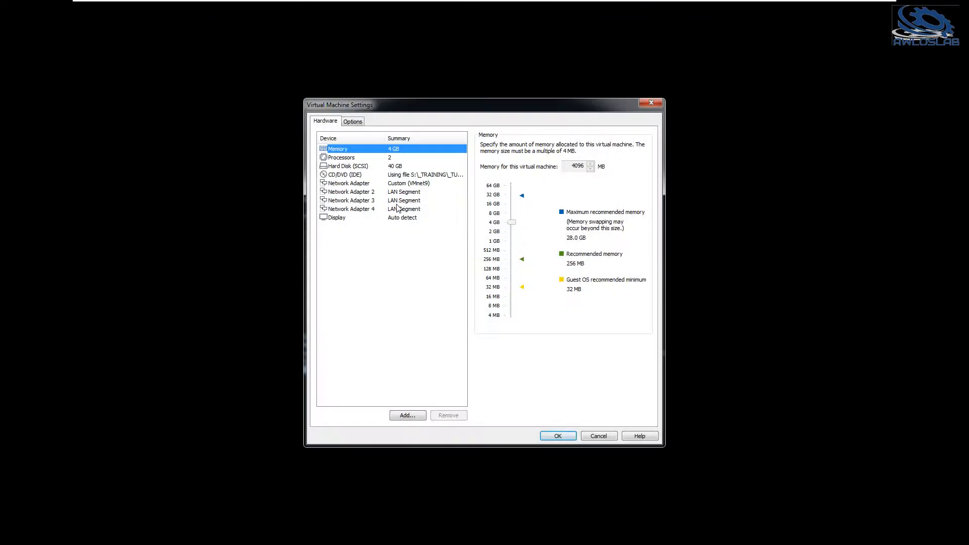
pyautogui.click(398, 200)
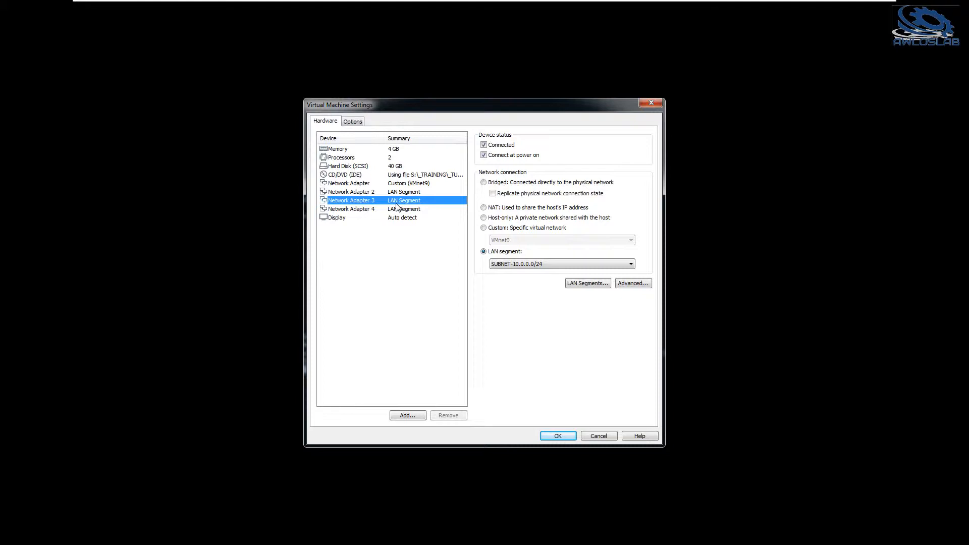
pyautogui.click(634, 283)
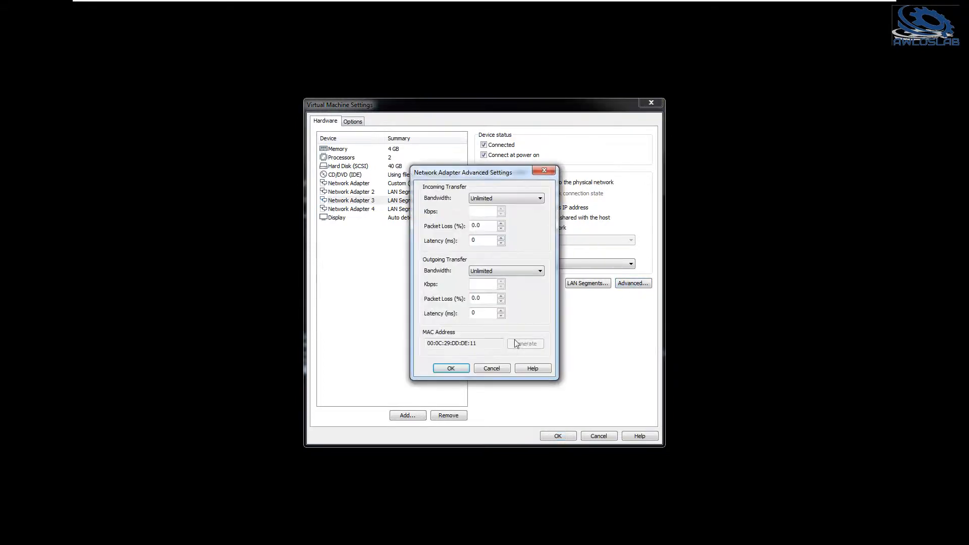
pyautogui.moveTo(463, 343); pyautogui.dragTo(486, 345)
pyautogui.click(487, 367)
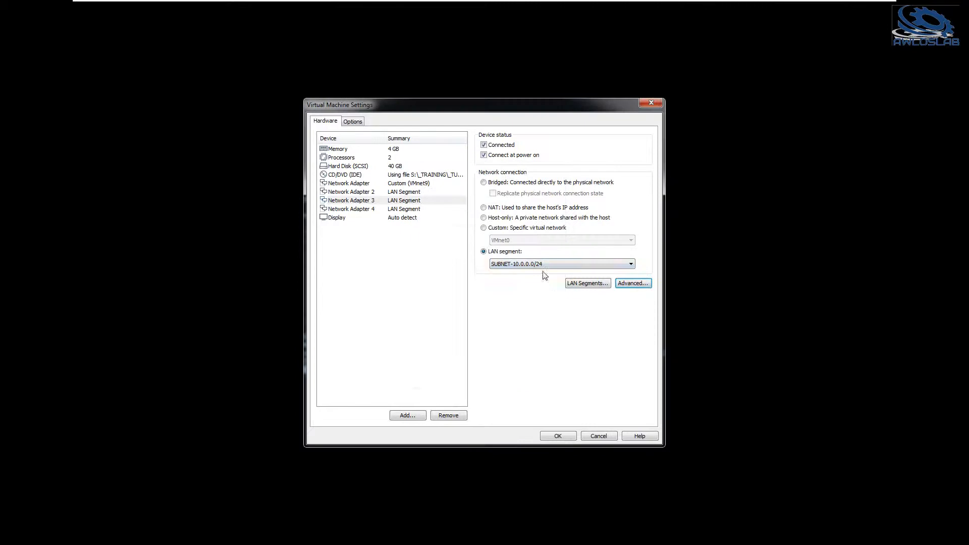
pyautogui.click(599, 437)
pyautogui.moveTo(457, 2)
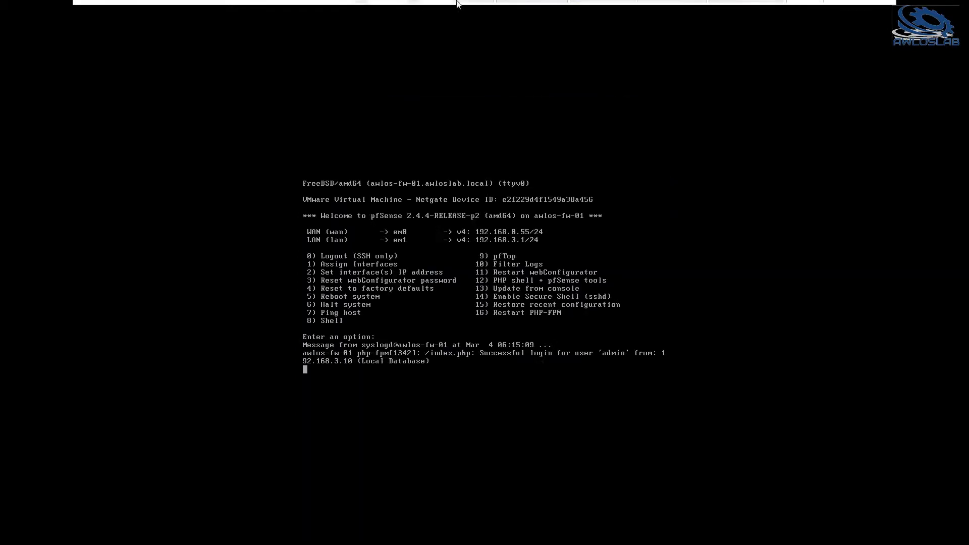
pyautogui.click(603, 11)
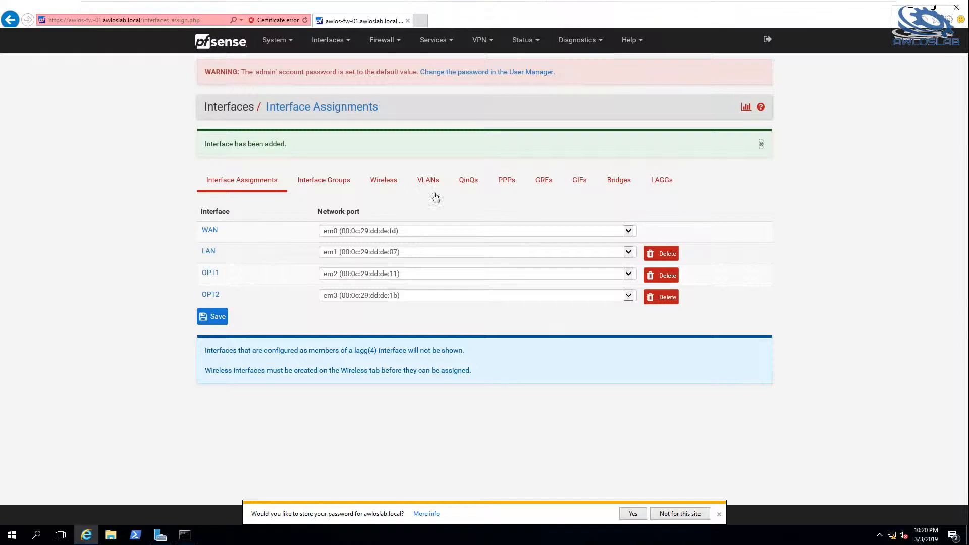
# Enable the OPT1 (em2) interface, set its description to INFRA and its IPv4 configuration type to Static IPv4.
pyautogui.click(210, 273)
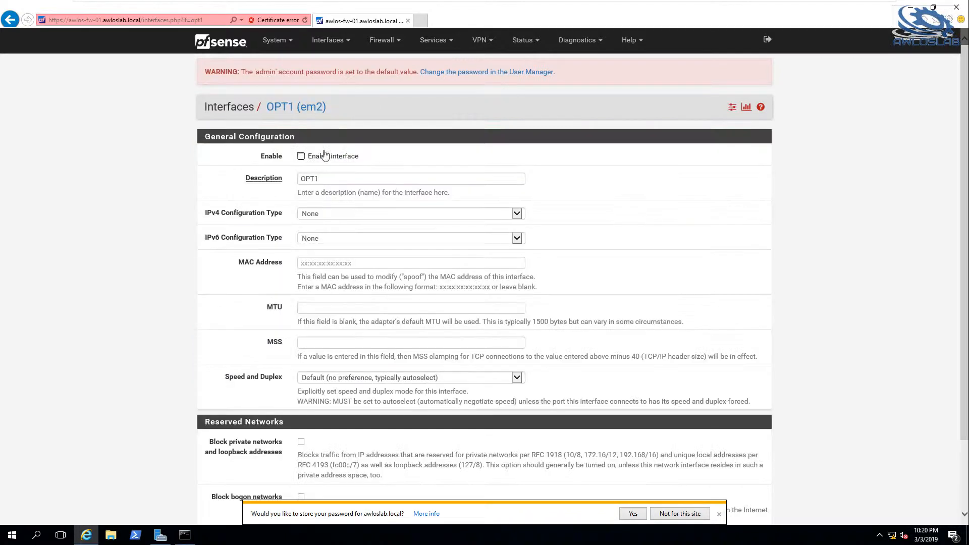
pyautogui.moveTo(305, 179); pyautogui.dragTo(319, 179)
pyautogui.write('INFRA')
pyautogui.click(301, 156)
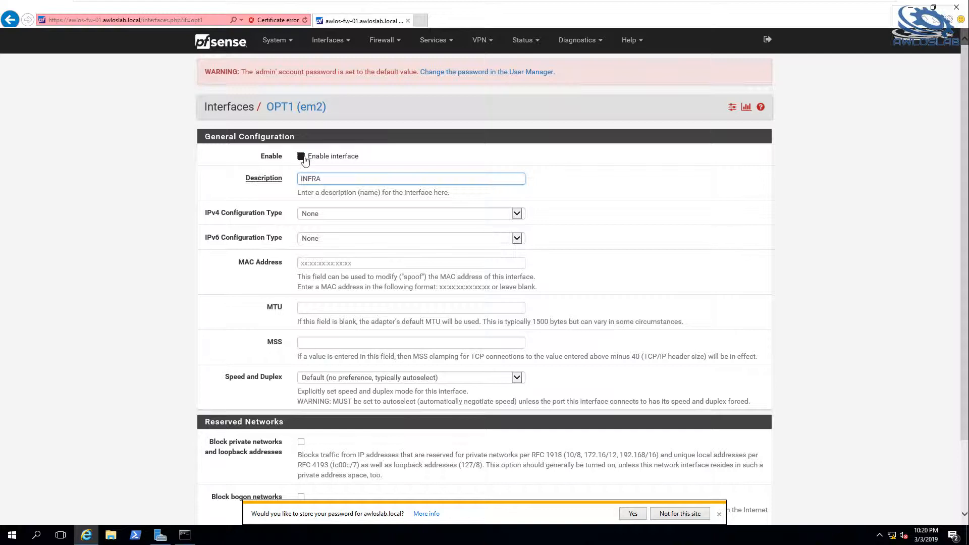
pyautogui.click(415, 214)
pyautogui.click(383, 222)
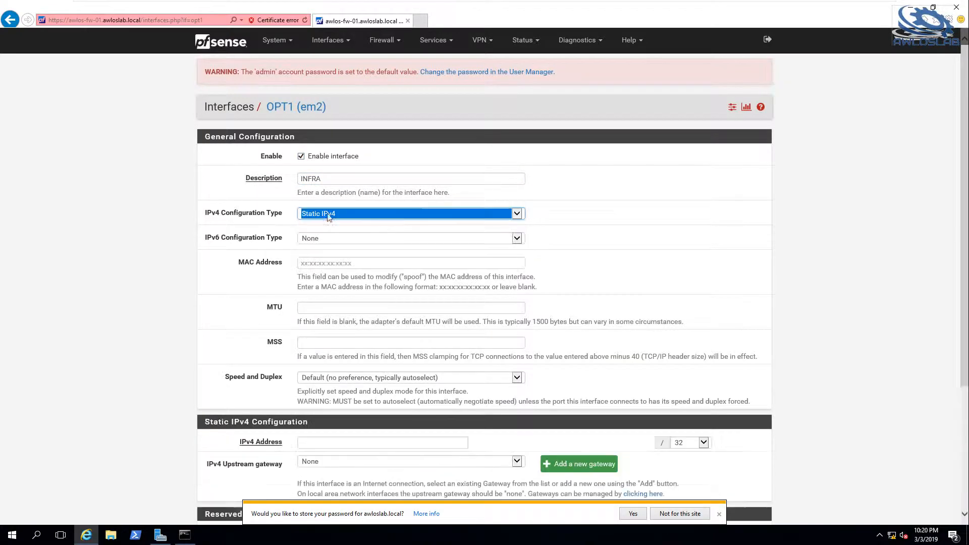
# Set the INFRA interface's IPv4 address to 10.0.0.1/24, and save and apply the changes.
pyautogui.click(338, 443)
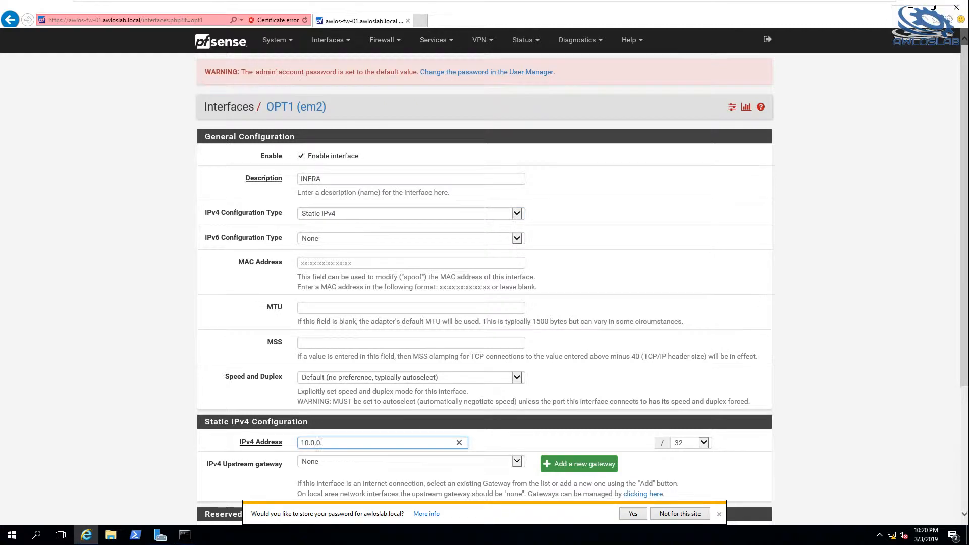
pyautogui.click(703, 442)
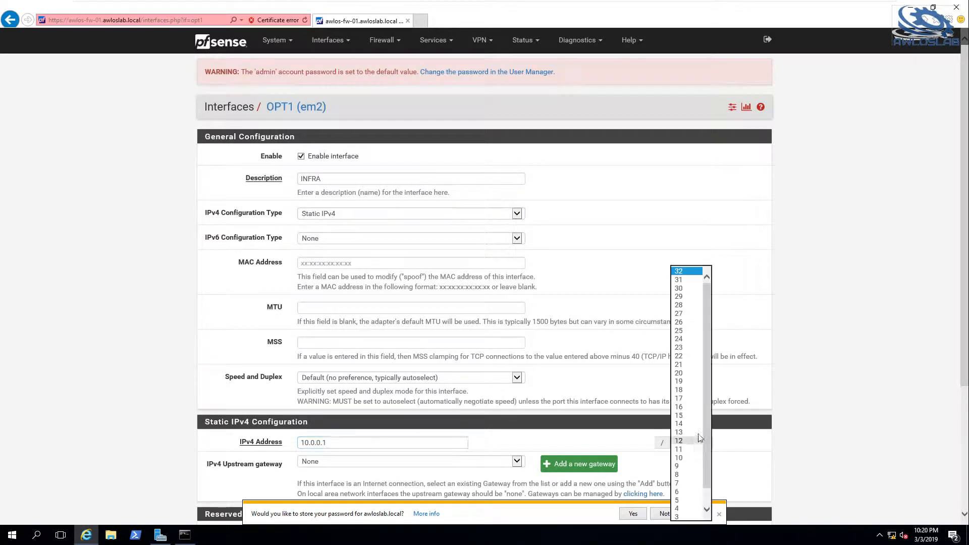
pyautogui.click(681, 339)
pyautogui.scroll(-3, 79, 358)
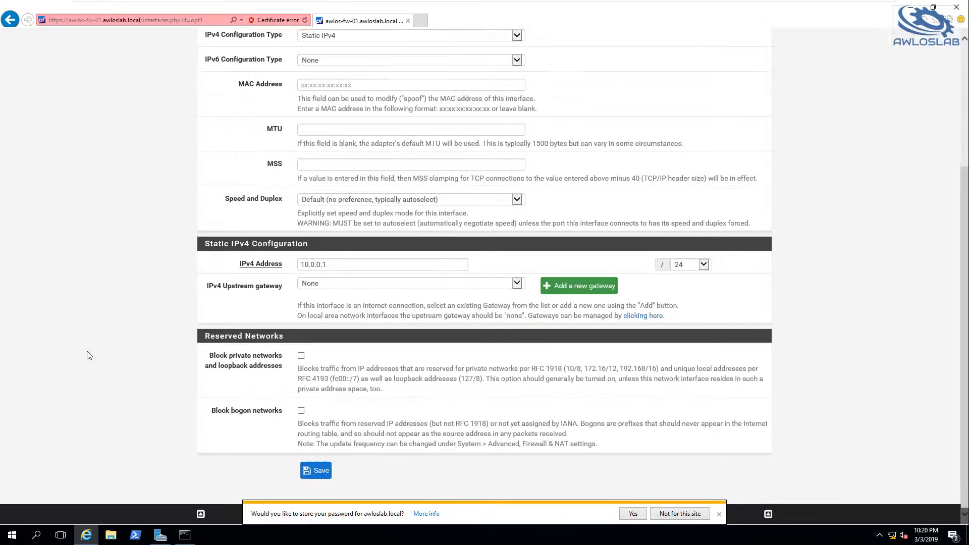
pyautogui.click(320, 471)
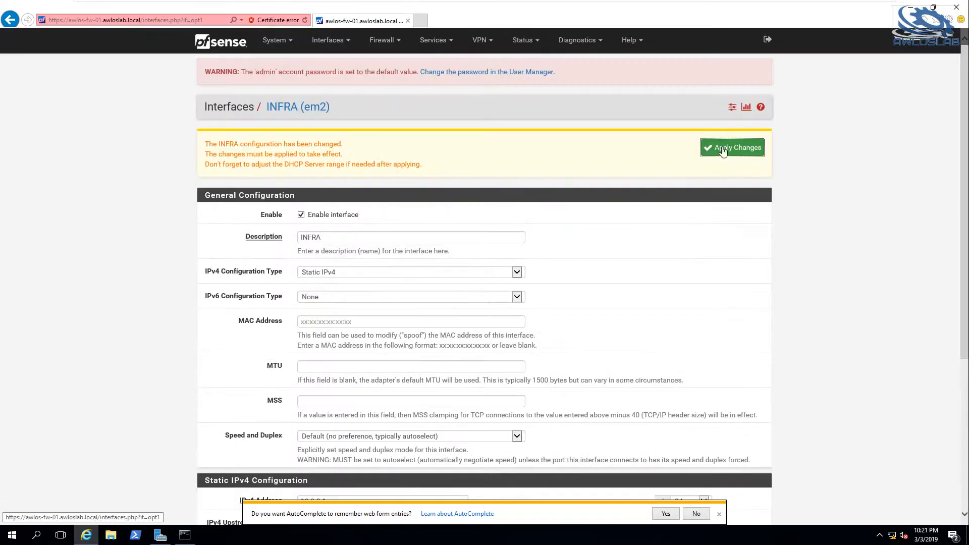
pyautogui.click(723, 150)
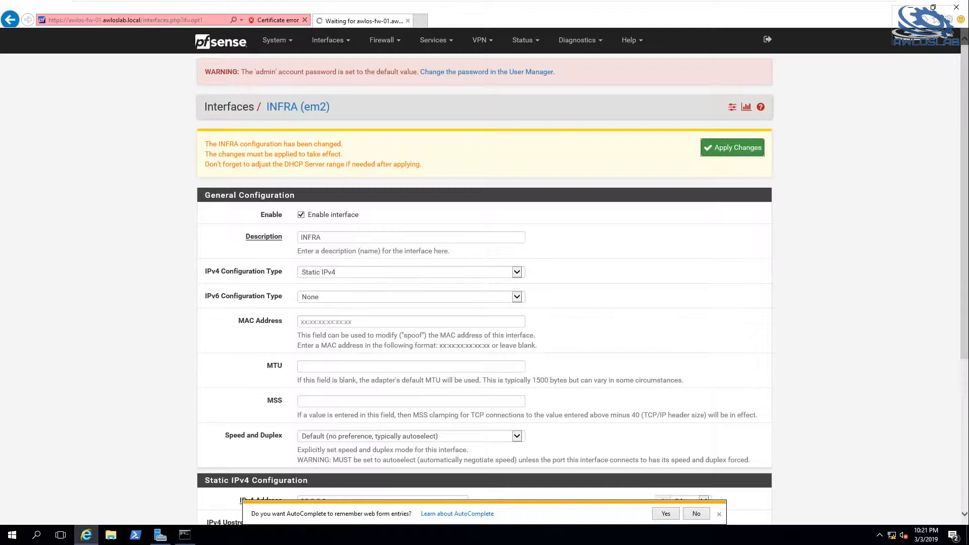
# Enable the OPT2 (em3) interface, set its description to DMZ and its IPv4 configuration type to Static IPv4.
pyautogui.click(335, 49)
pyautogui.click(328, 134)
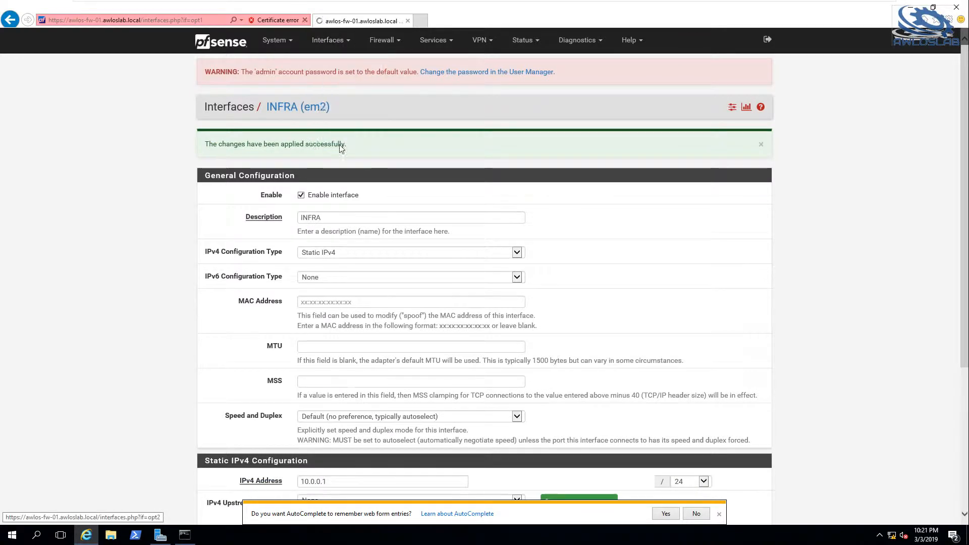
pyautogui.click(301, 156)
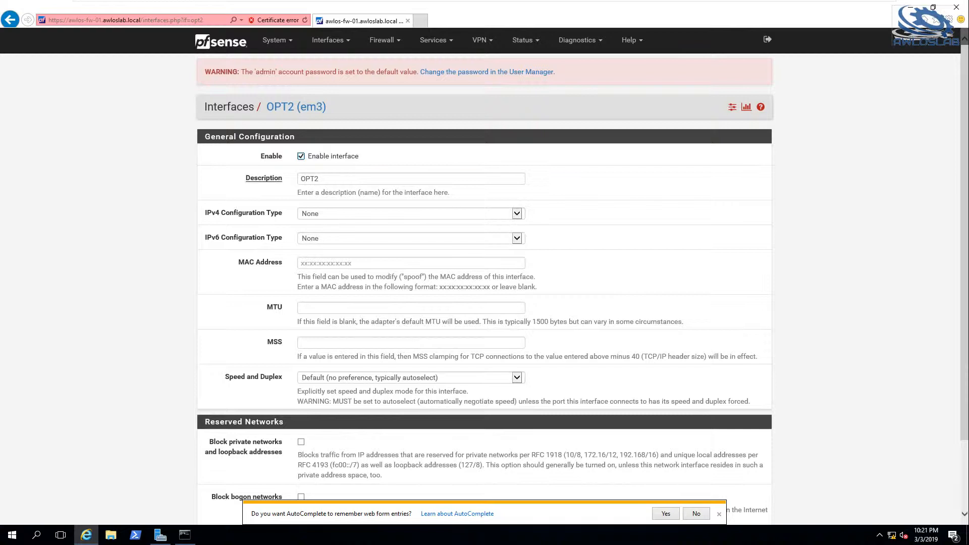
pyautogui.click(256, 180)
pyautogui.write('DMZ')
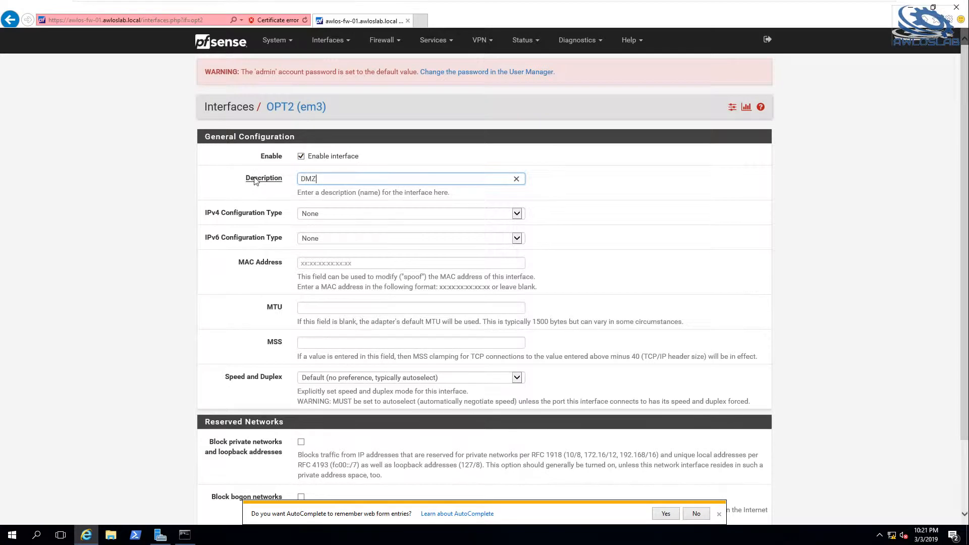
pyautogui.scroll(-2, 351, 323)
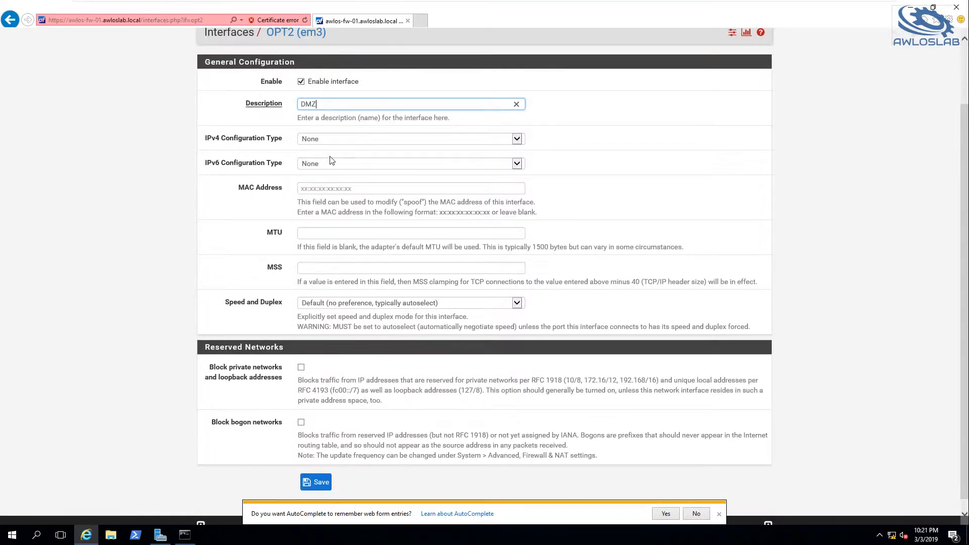
pyautogui.click(332, 141)
pyautogui.press('Down')
pyautogui.press('Return')
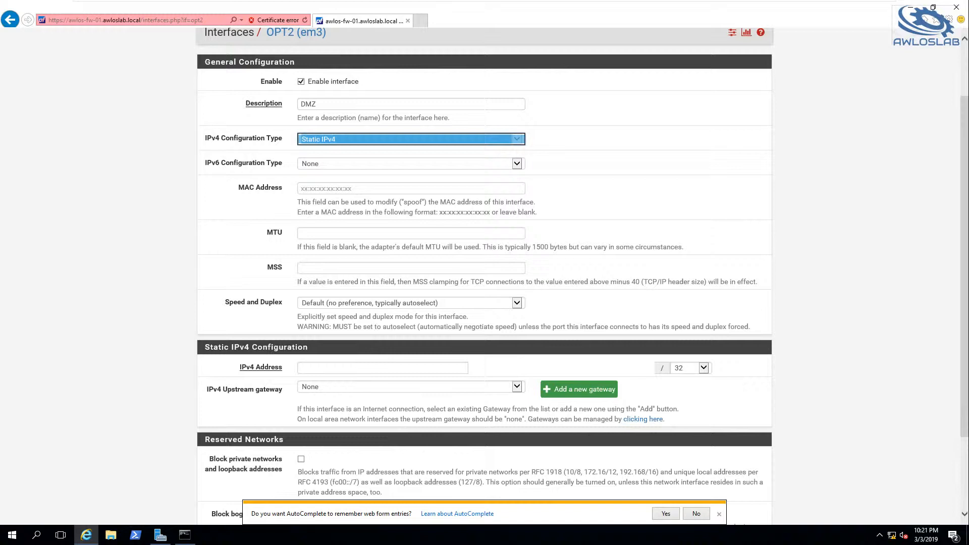
# Set the DMZ interface's IPv4 address to 192.168.40.10/24, and save and apply the changes.
pyautogui.click(331, 368)
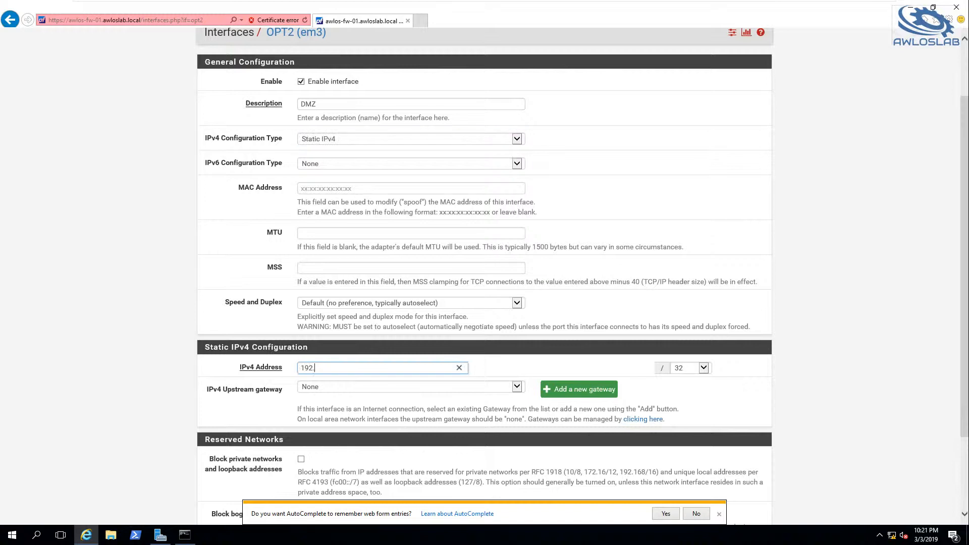
pyautogui.write('192.168.40.10')
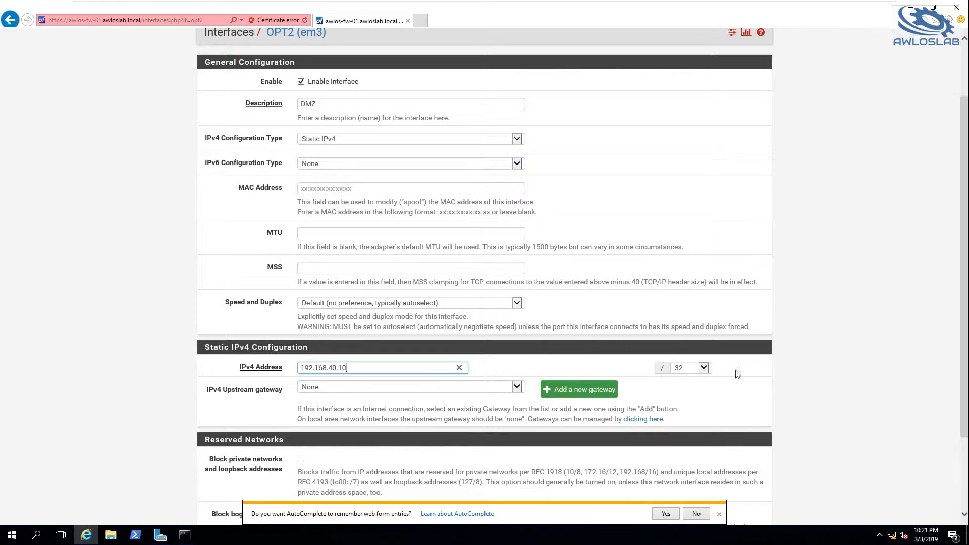
pyautogui.click(699, 369)
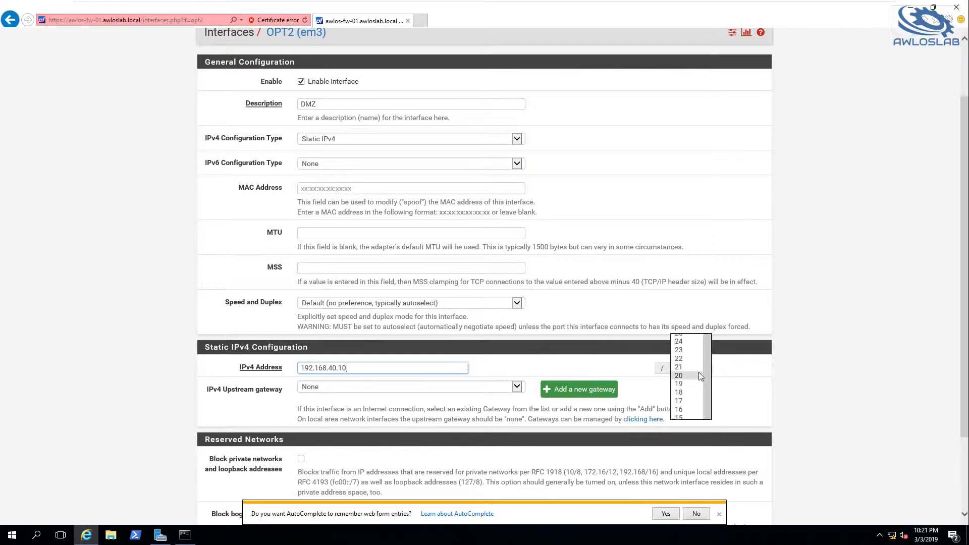
pyautogui.click(682, 342)
pyautogui.click(224, 412)
pyautogui.scroll(-3, 293, 401)
pyautogui.click(319, 470)
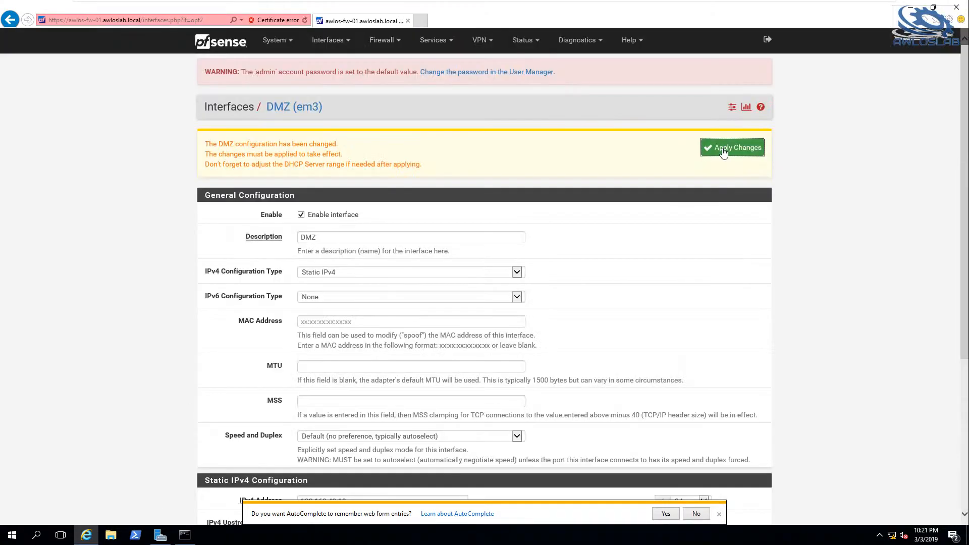
pyautogui.click(724, 150)
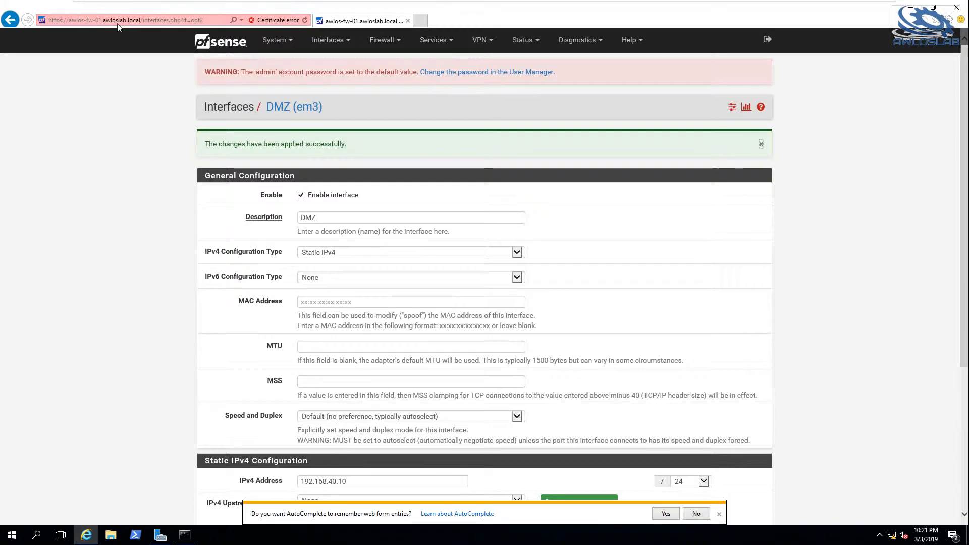
# In the LAN firewall rules, delete the default rule that allows LAN IPv6 to any.
pyautogui.click(383, 44)
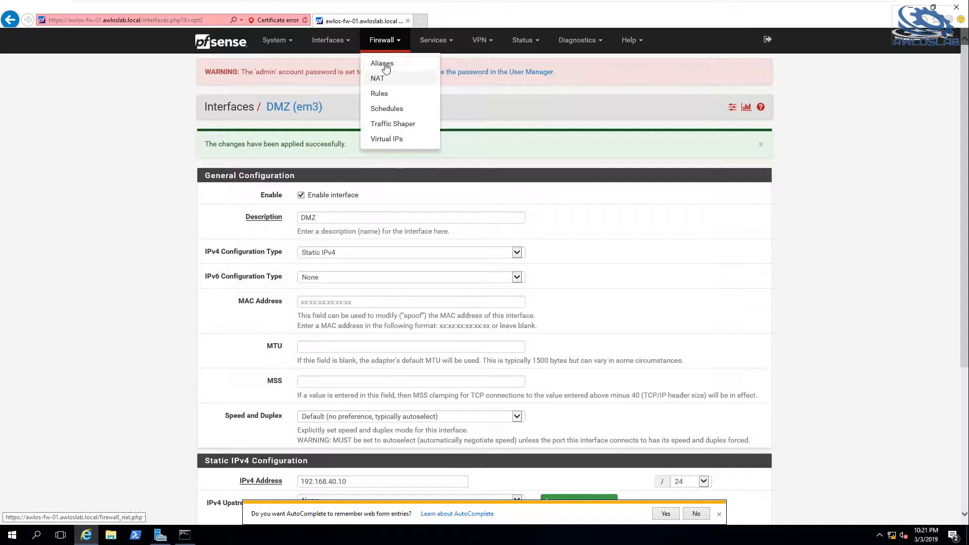
pyautogui.click(219, 67)
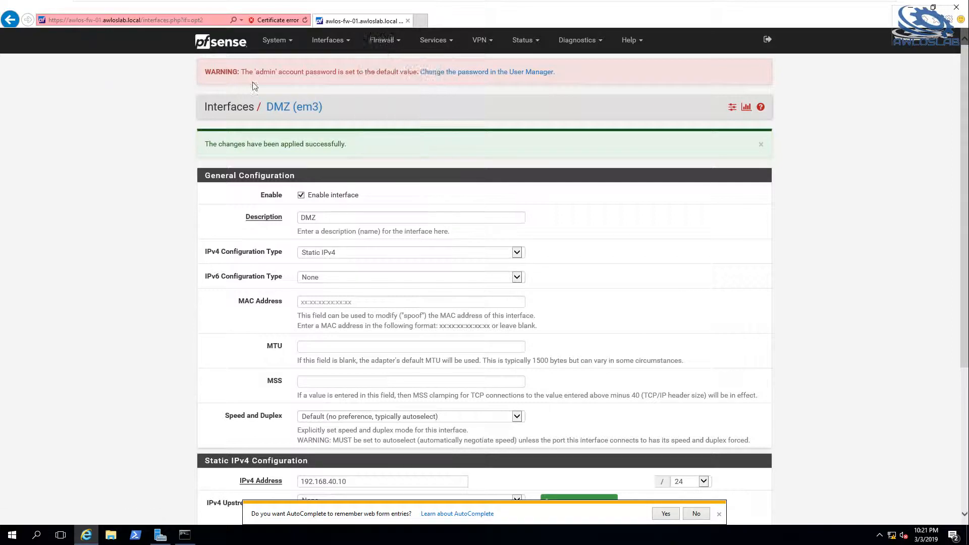
pyautogui.click(389, 44)
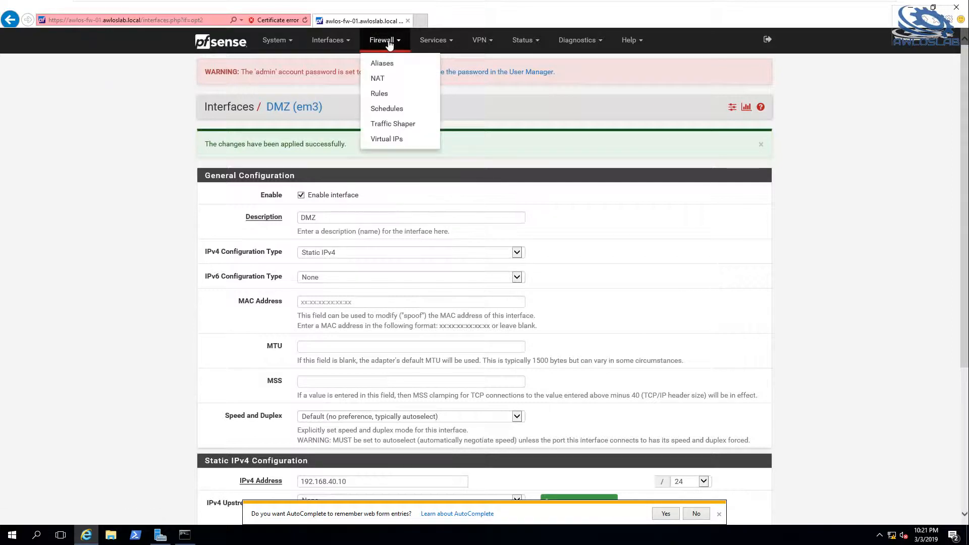
pyautogui.click(382, 96)
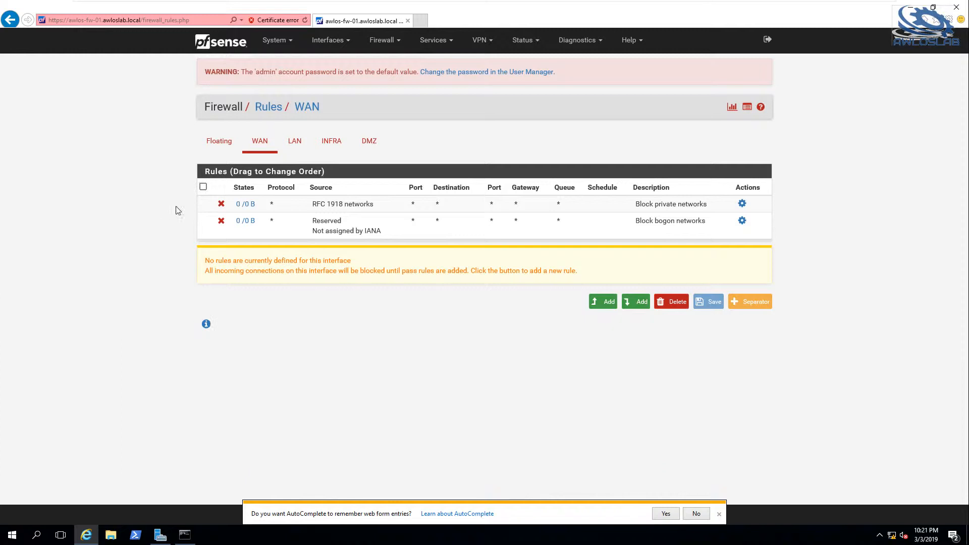
pyautogui.click(296, 143)
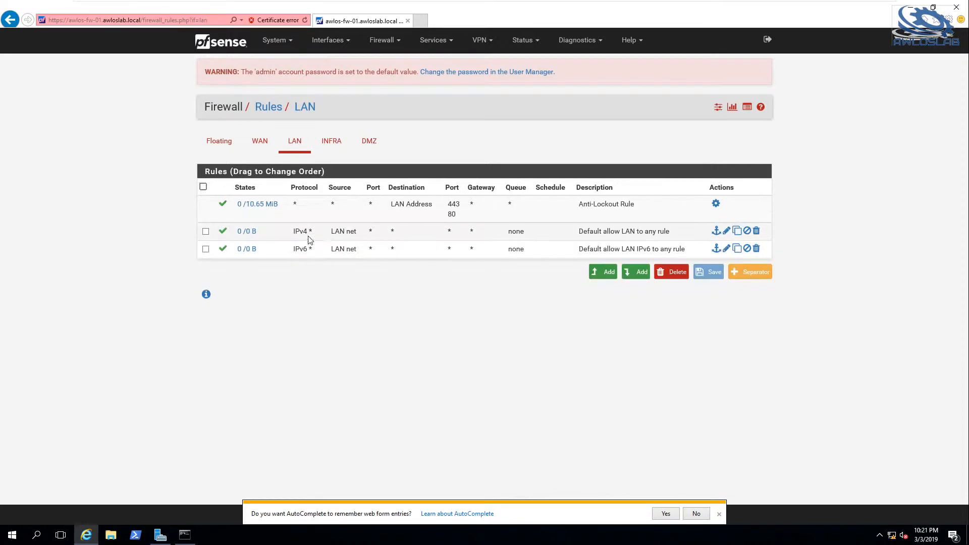
pyautogui.moveTo(242, 231)
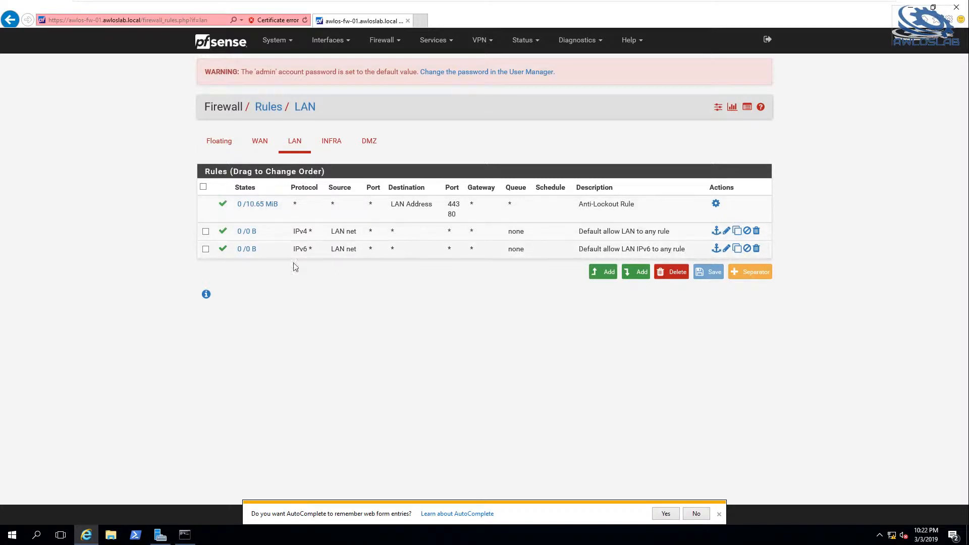
pyautogui.click(206, 249)
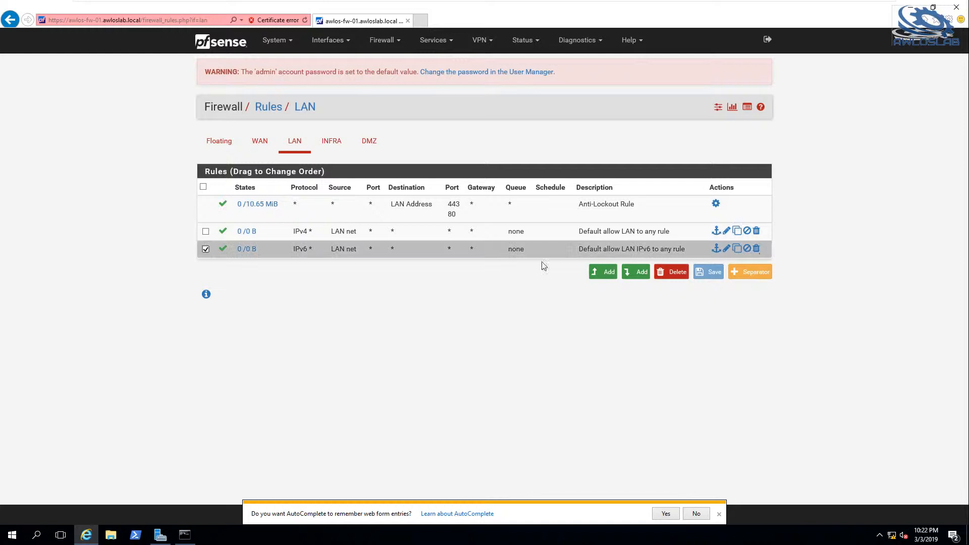
pyautogui.click(757, 249)
pyautogui.click(487, 303)
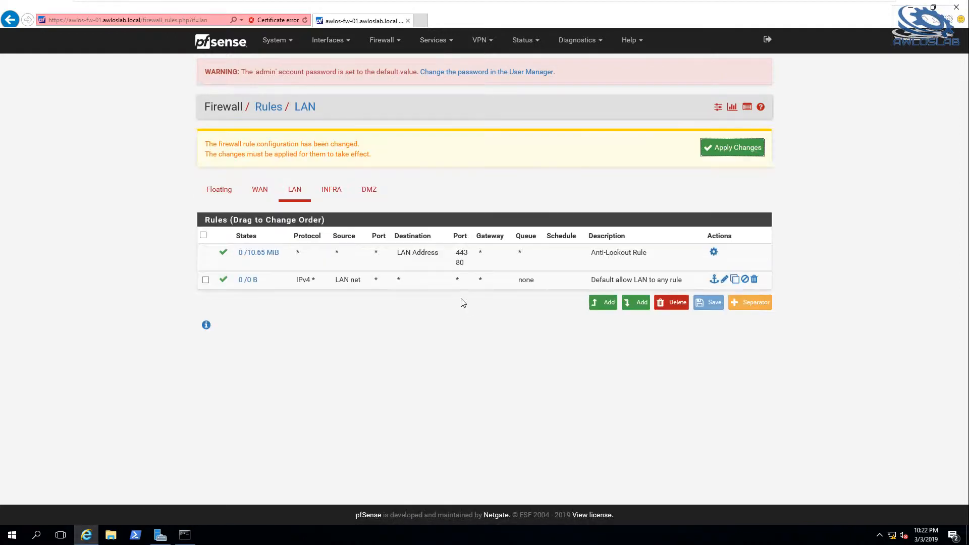
# Apply the pending changes to the LAN firewall rules.
pyautogui.click(738, 147)
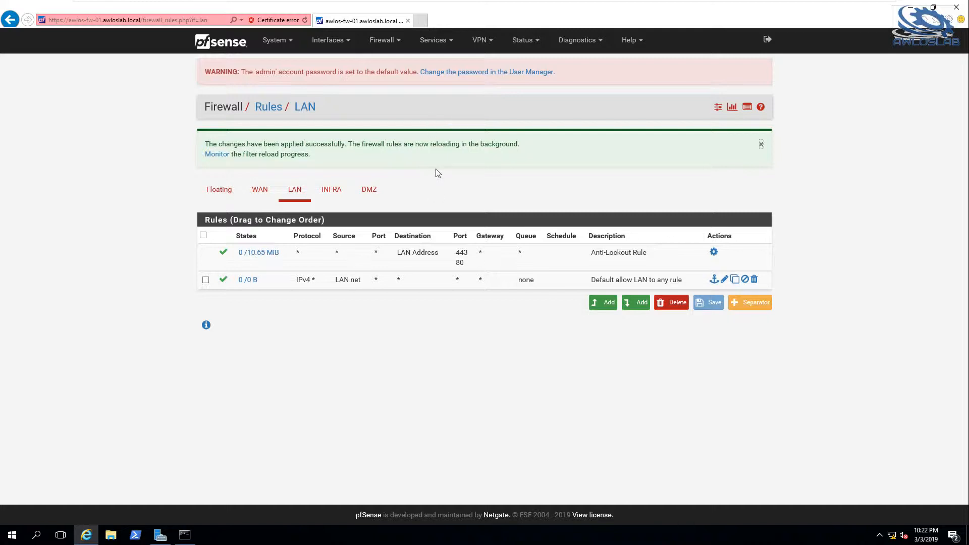
# Switch to the AWLOS-MGMT-01 virtual machine, unlock it and sign in with the Administrator account password.
pyautogui.moveTo(627, 3)
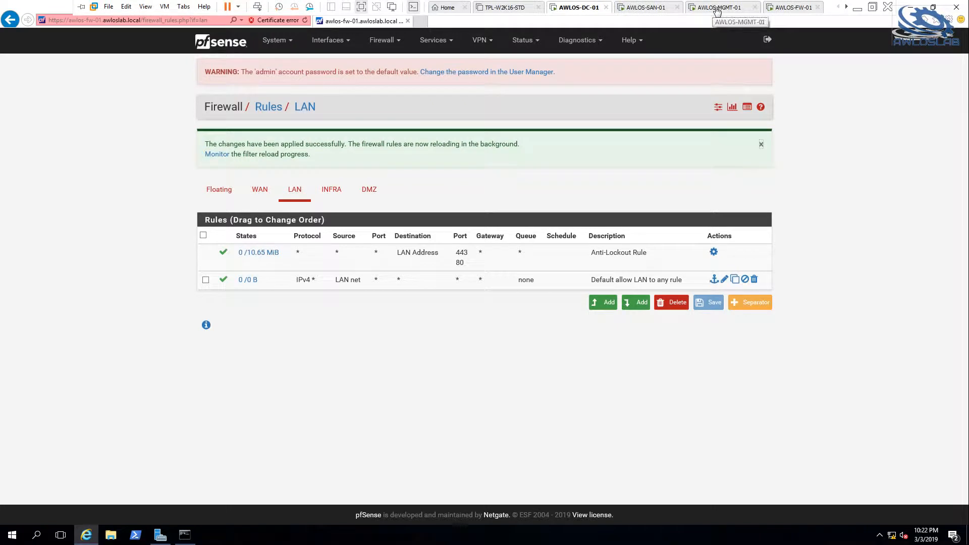
pyautogui.click(715, 8)
pyautogui.click(165, 7)
pyautogui.click(192, 56)
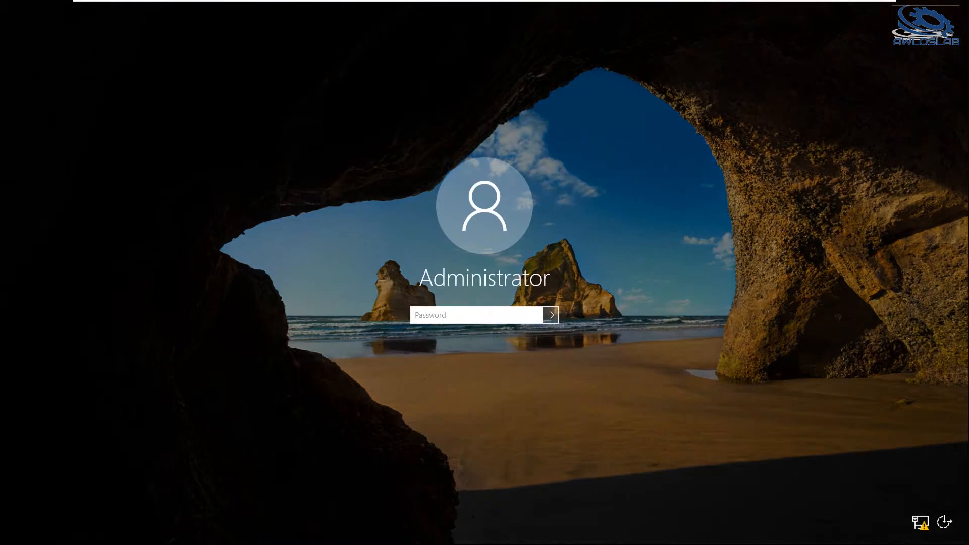
pyautogui.write('P')
pyautogui.press('Return')
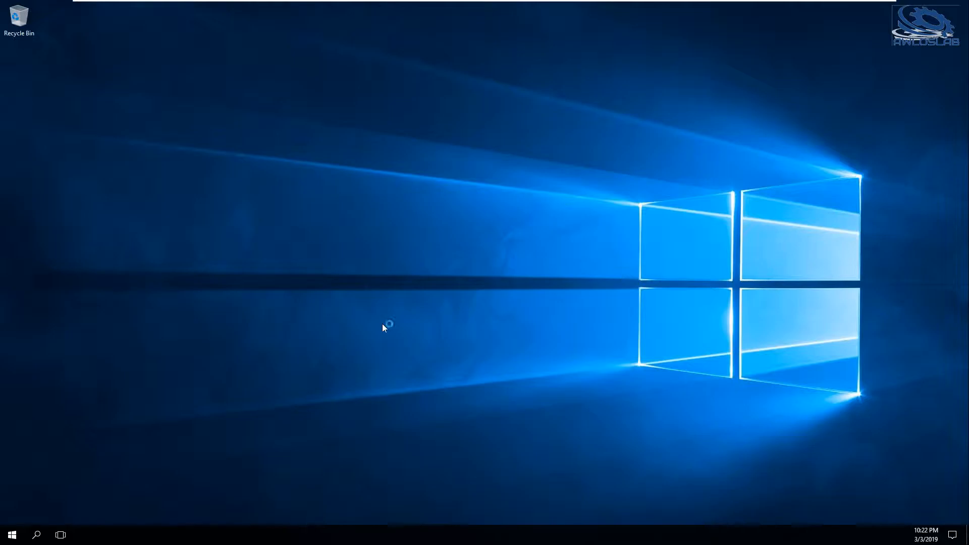
# Open a command prompt, ping 10.0.0.1 and interrupt the ping.
pyautogui.press('super+r')
pyautogui.write('cmd')
pyautogui.press('Return')
pyautogui.write('ping')
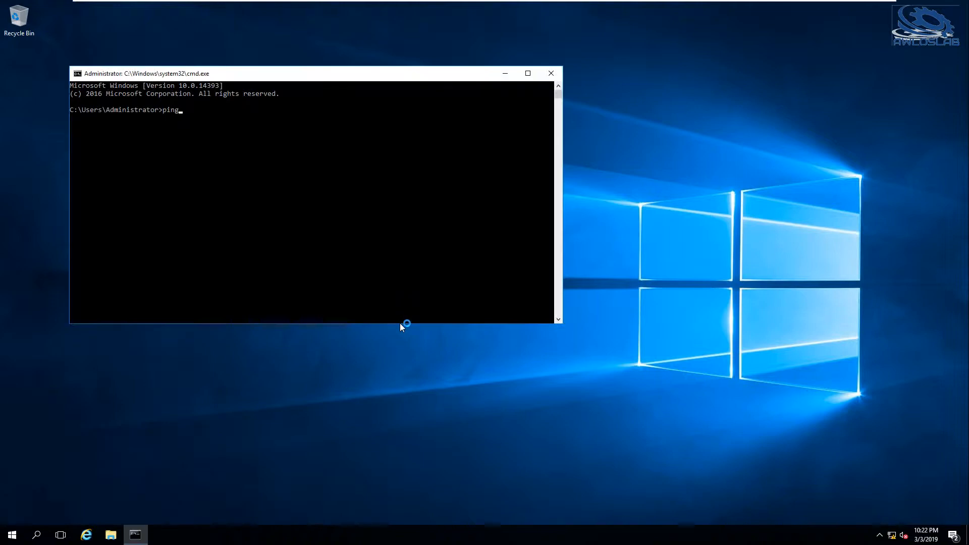
pyautogui.write(' 10.0.0.1')
pyautogui.press('Return')
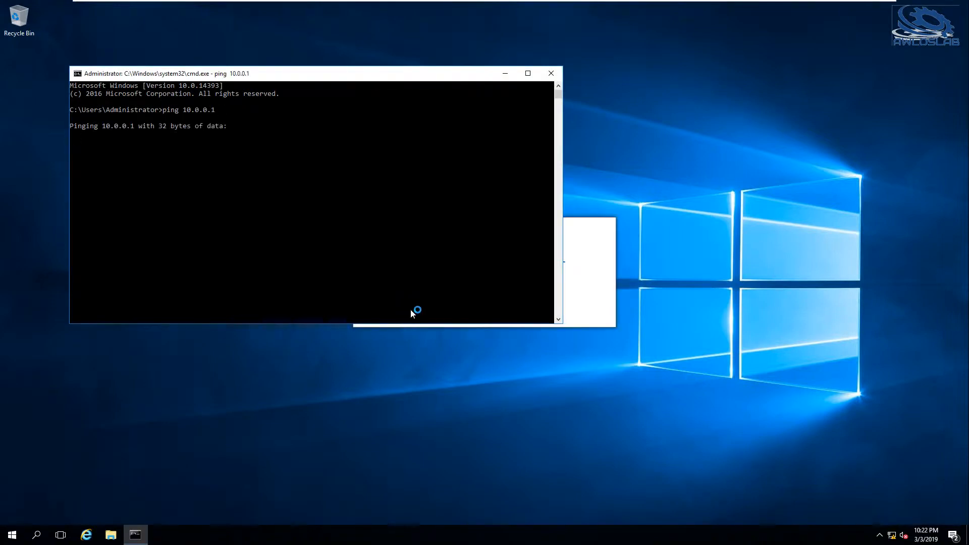
pyautogui.hotkey('ctrl', 'c')
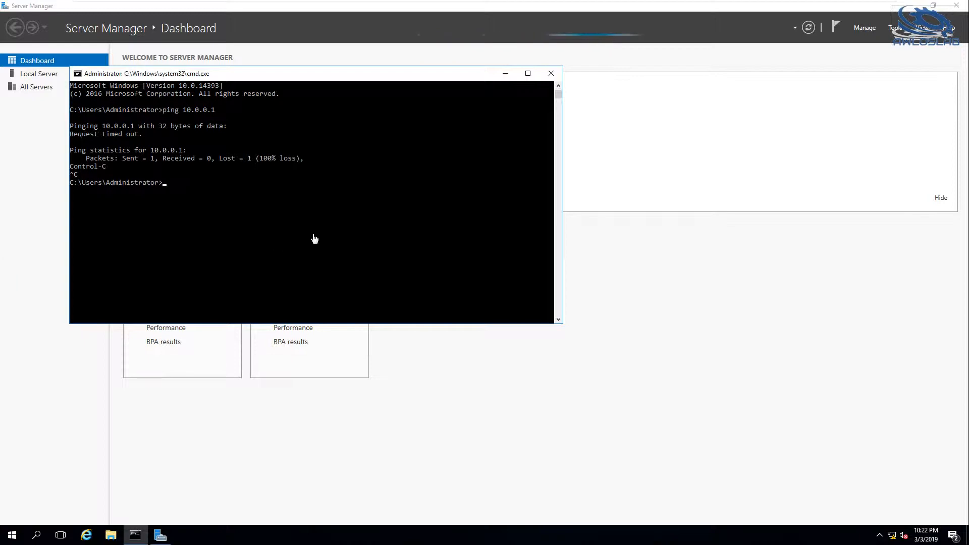
# Show the IP configuration of the LAN interface with netsh interface ip show config "LAN".
pyautogui.write('netsh interface show ip')
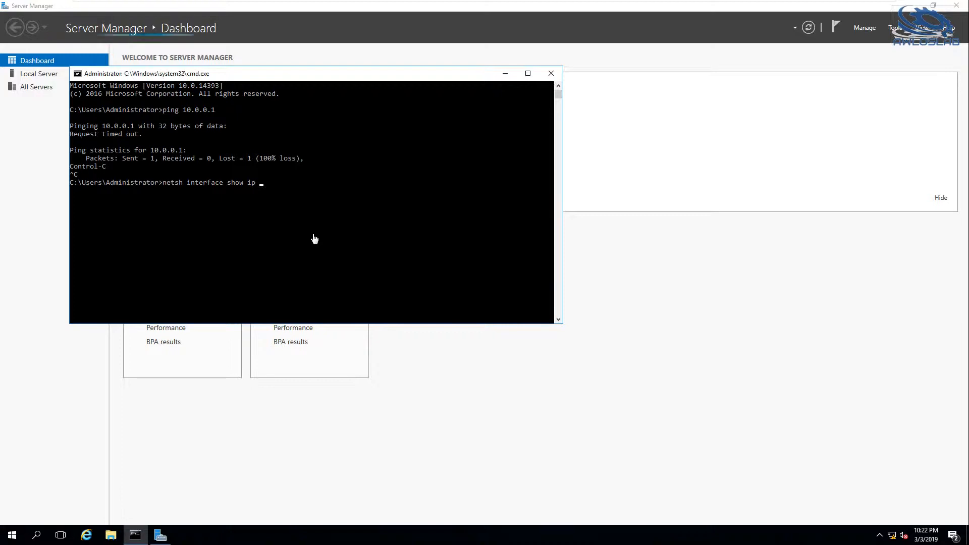
pyautogui.press('BackSpace')
pyautogui.press('BackSpace')
pyautogui.press('BackSpace')
pyautogui.press('BackSpace')
pyautogui.press('BackSpace')
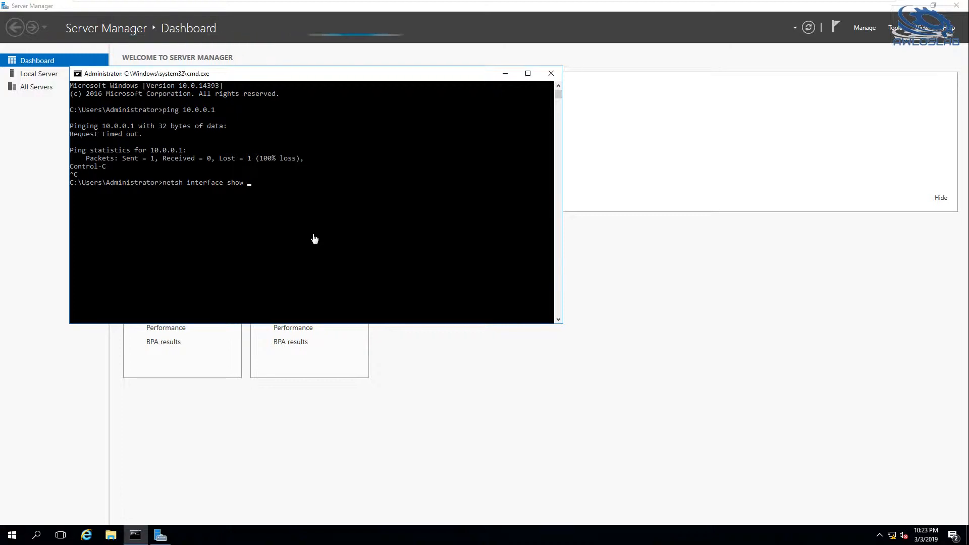
pyautogui.press('BackSpace')
pyautogui.press('BackSpace')
pyautogui.press('BackSpace')
pyautogui.write('ip sho')
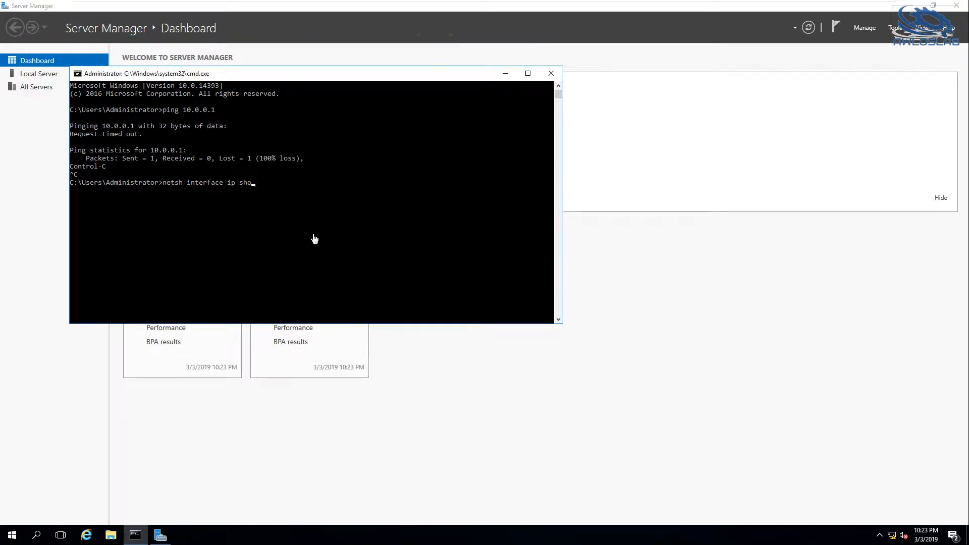
pyautogui.write('w c')
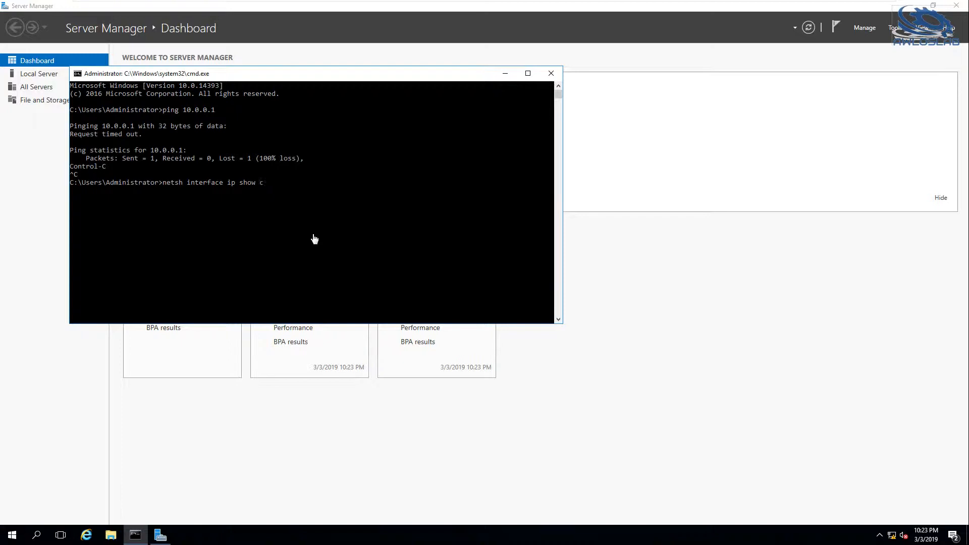
pyautogui.write('ndi""')
pyautogui.press('Return')
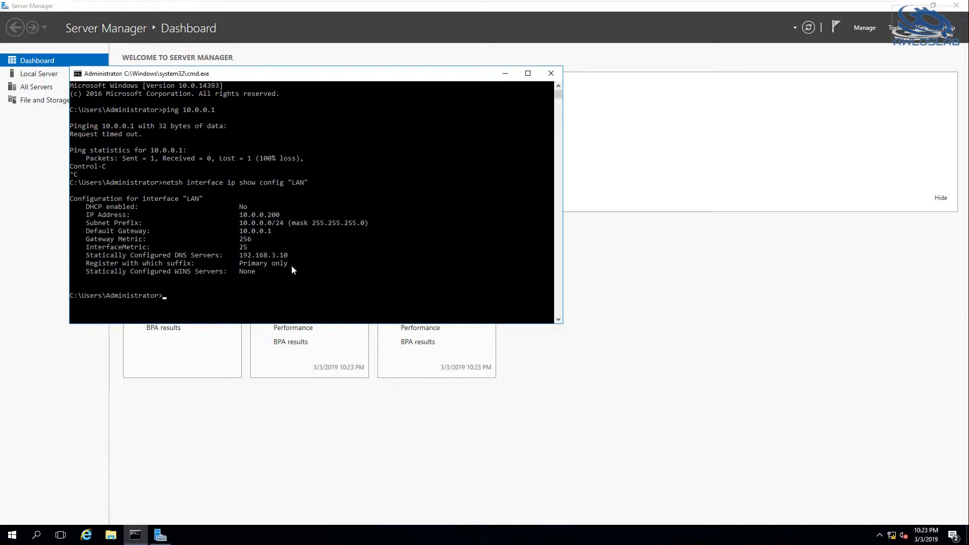
# Run Wireshark as administrator and start a capture on the LAN interface.
pyautogui.moveTo(540, 1)
pyautogui.click(19, 537)
pyautogui.rightClick(56, 506)
pyautogui.moveTo(89, 477)
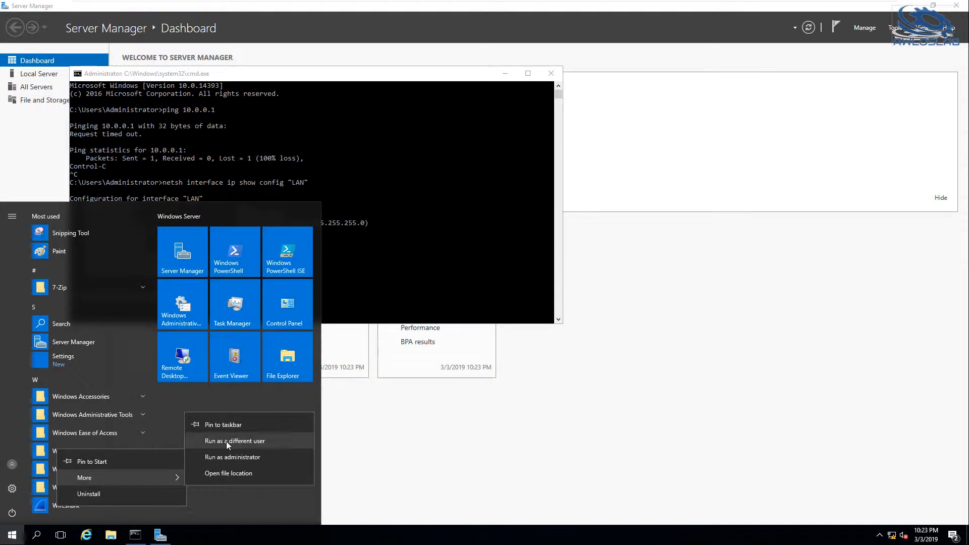
pyautogui.click(231, 455)
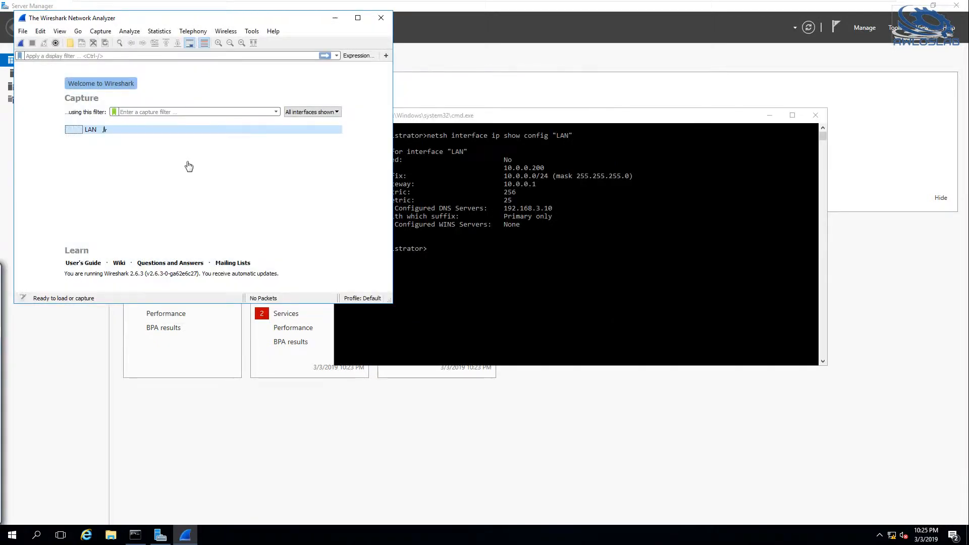
pyautogui.doubleClick(114, 131)
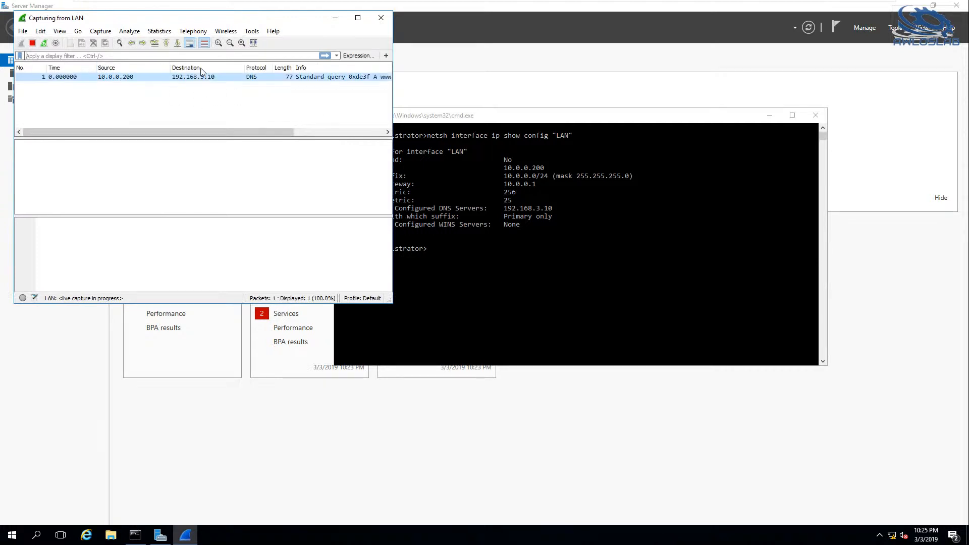
pyautogui.moveTo(212, 133); pyautogui.dragTo(172, 105)
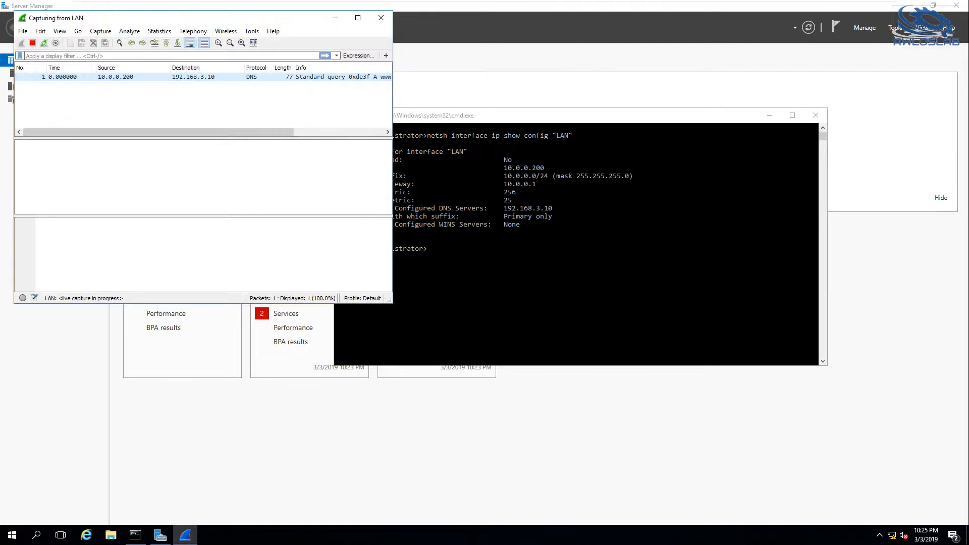
# Ping 10.0.0.1 from the command prompt while Wireshark is capturing.
pyautogui.click(507, 236)
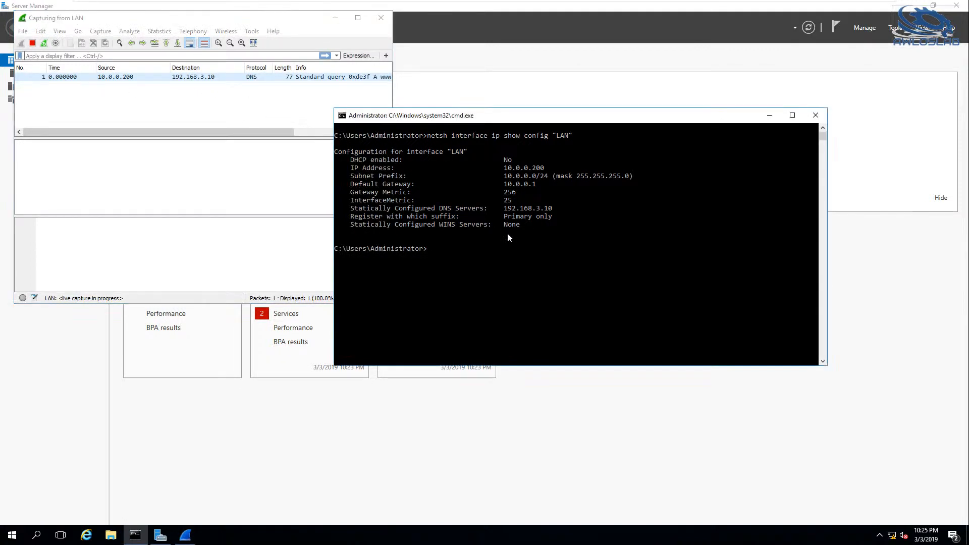
pyautogui.write('ping 10.0.0.1')
pyautogui.press('Return')
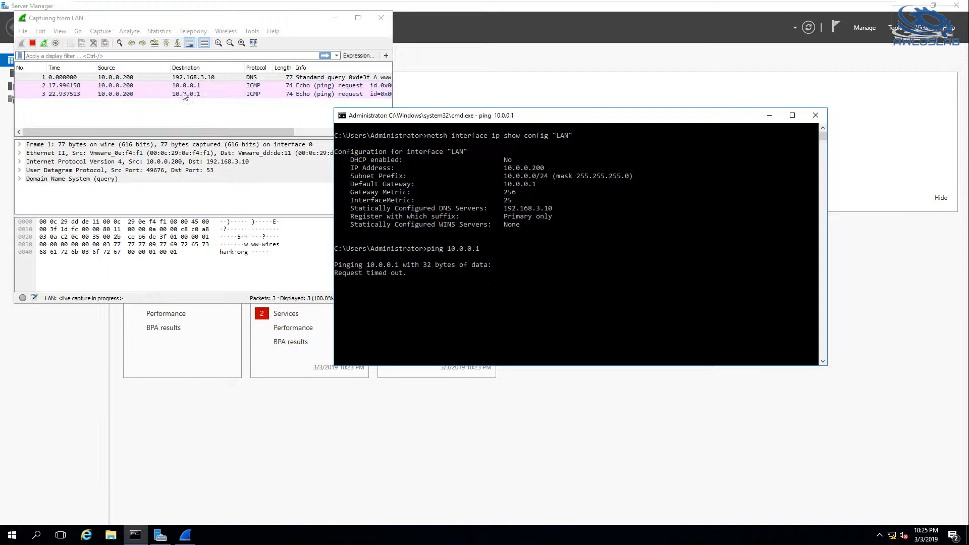
# Filter the Wireshark capture to icmp packets.
pyautogui.click(101, 56)
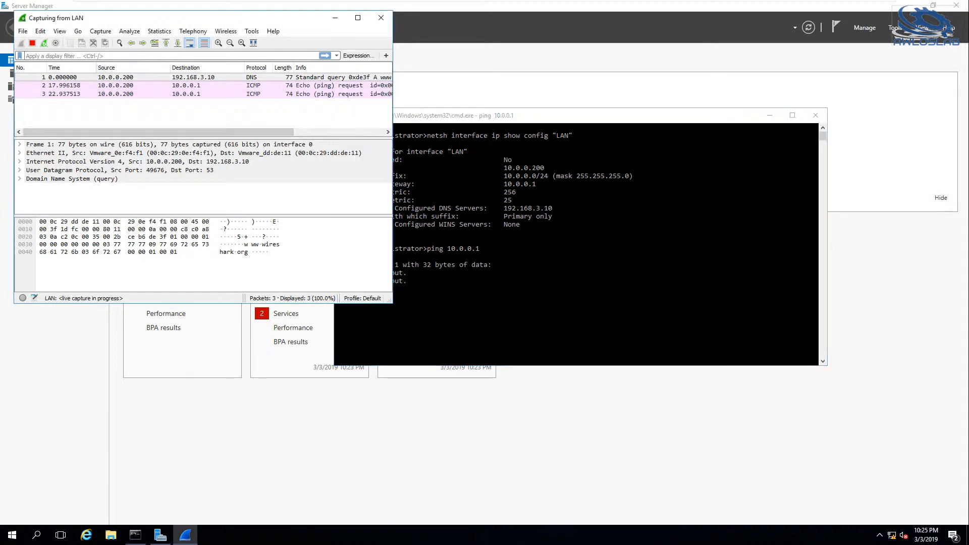
pyautogui.write('icmp')
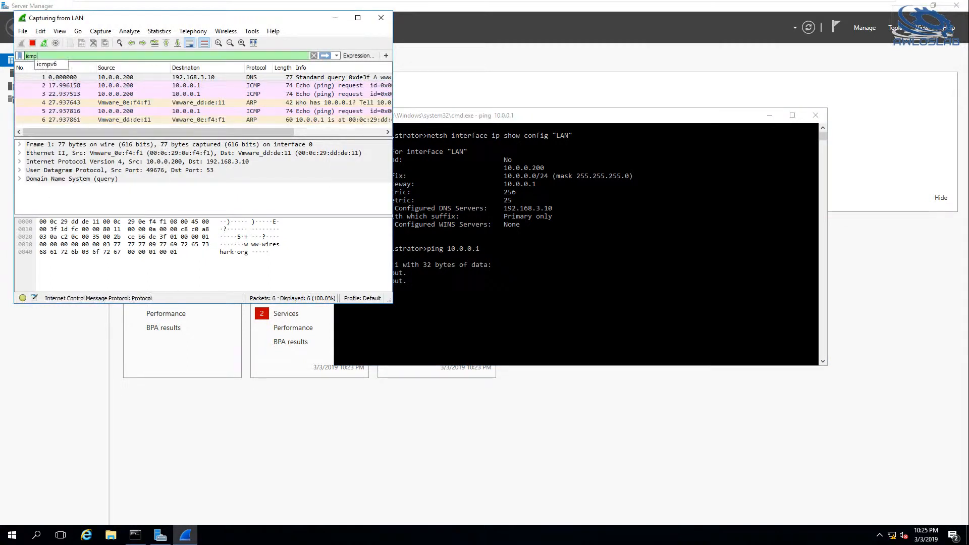
pyautogui.press('Return')
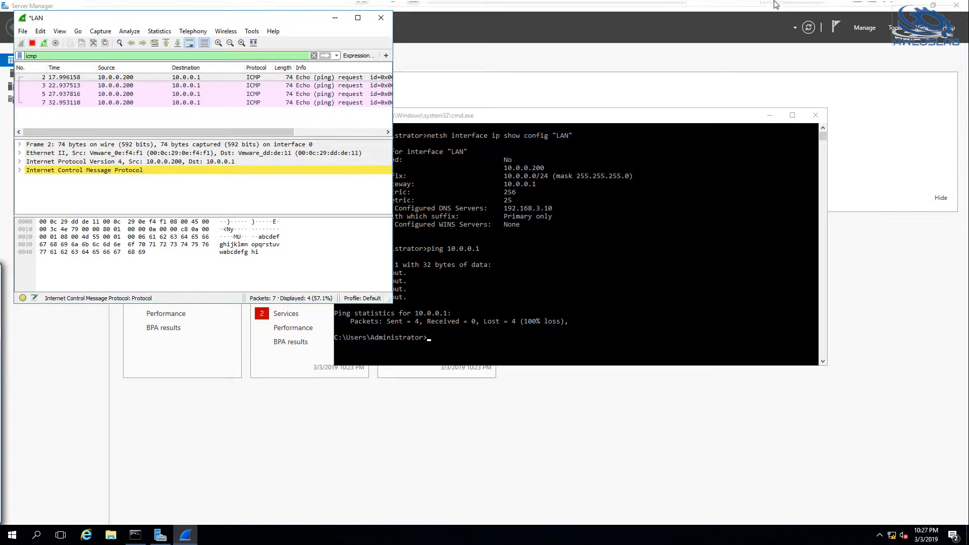
# Switch to the AWLOS-FW-01 console and open the pfSense shell with option 8.
pyautogui.click(794, 8)
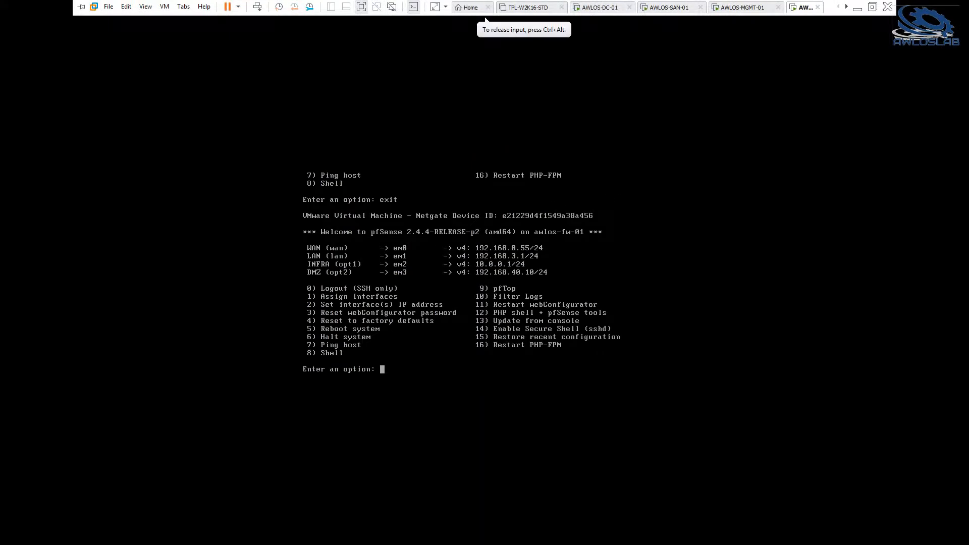
pyautogui.write('8')
pyautogui.press('Return')
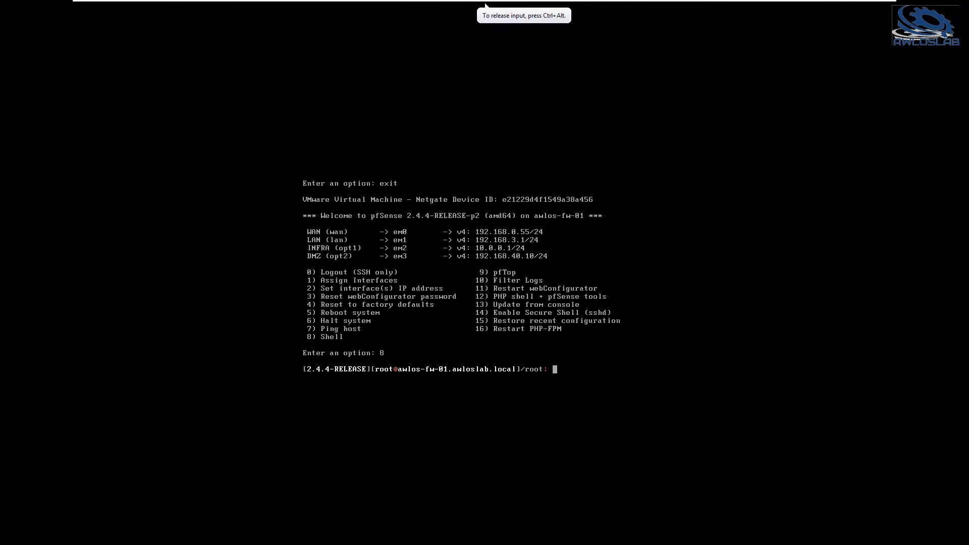
# Try to capture ICMP traffic on the INFRA interface with tcpdump -nni INFRA icmp.
pyautogui.write('tcpdump -nni')
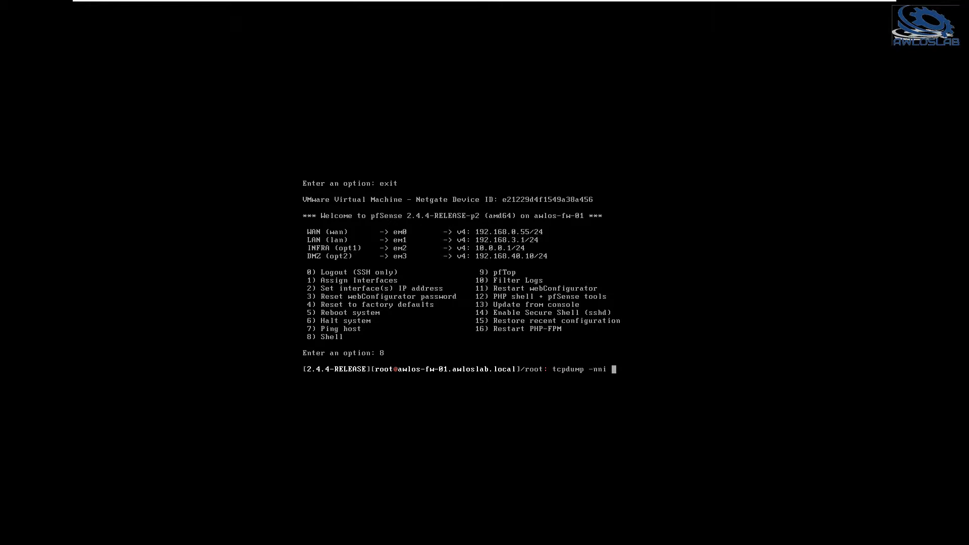
pyautogui.write('INFRA icmp')
pyautogui.press('Return')
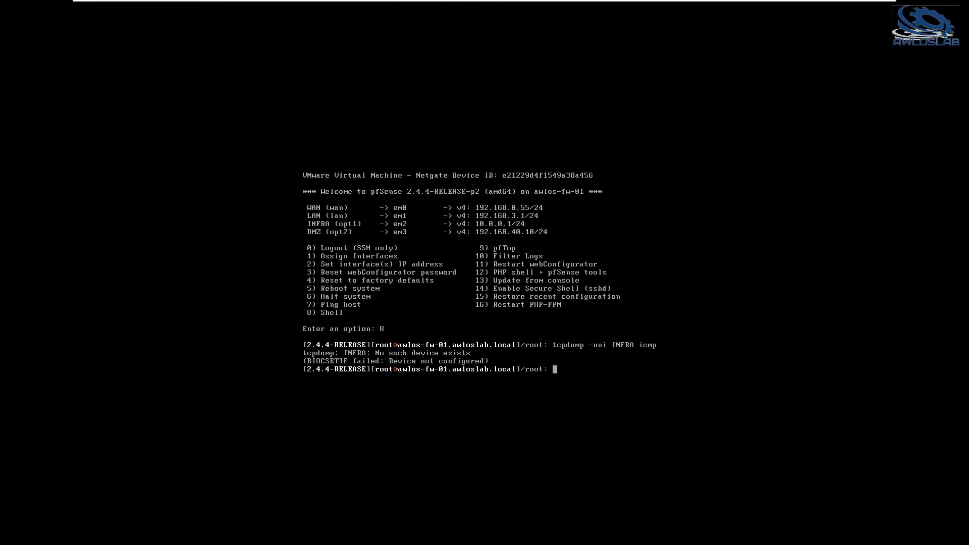
# Try the ICMP capture with the interface name opt1, using tcpdump -nni opt1 icmp.
pyautogui.press('Up')
pyautogui.press('Left')
pyautogui.press('Left')
pyautogui.press('Left')
pyautogui.press('Left')
pyautogui.press('Left')
pyautogui.press('BackSpace')
pyautogui.press('BackSpace')
pyautogui.press('BackSpace')
pyautogui.press('BackSpace')
pyautogui.press('BackSpace')
pyautogui.write('OPT')
pyautogui.press('BackSpace')
pyautogui.press('BackSpace')
pyautogui.press('BackSpace')
pyautogui.write('opt2')
pyautogui.press('BackSpace')
pyautogui.write('1')
pyautogui.press('Return')
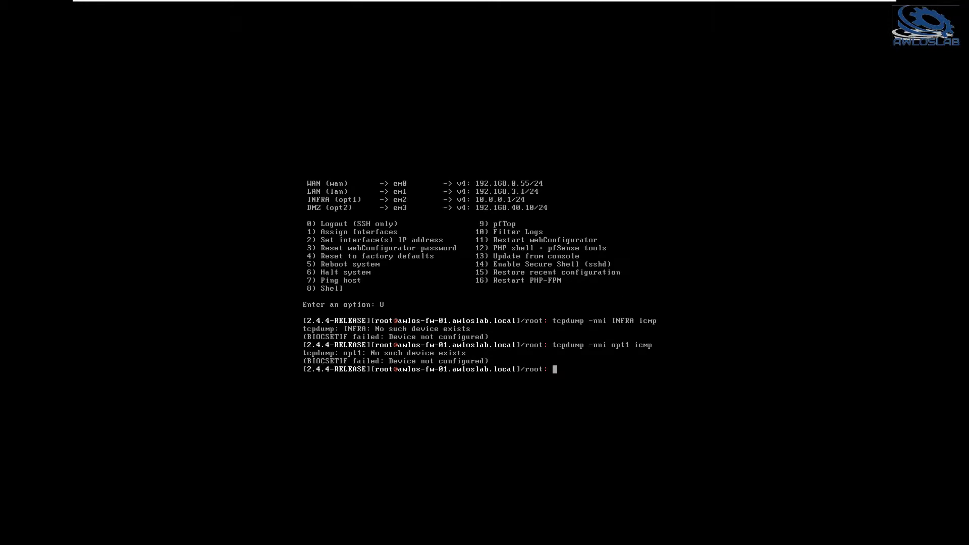
# List the firewall's network interfaces with ifconfig.
pyautogui.write('ifconfig')
pyautogui.press('Return')
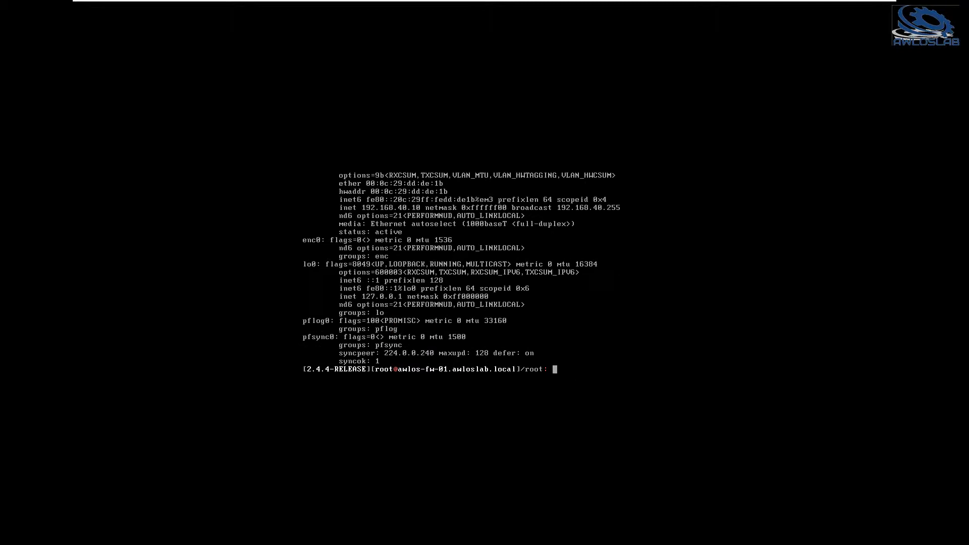
pyautogui.hotkey('ctrl', 'alt')
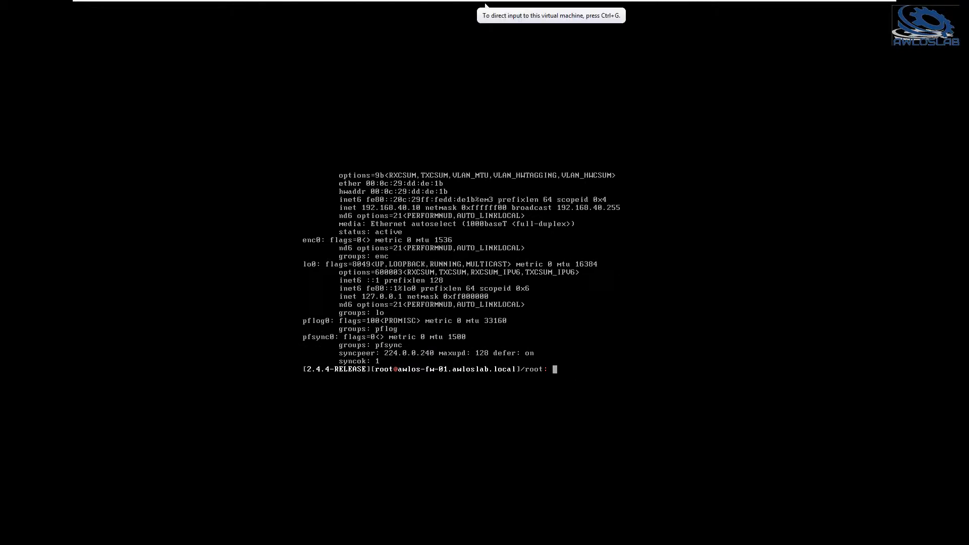
# Page the interface list with ifconfig | more, check which device has the INFRA address, and quit the pager.
pyautogui.click(655, 344)
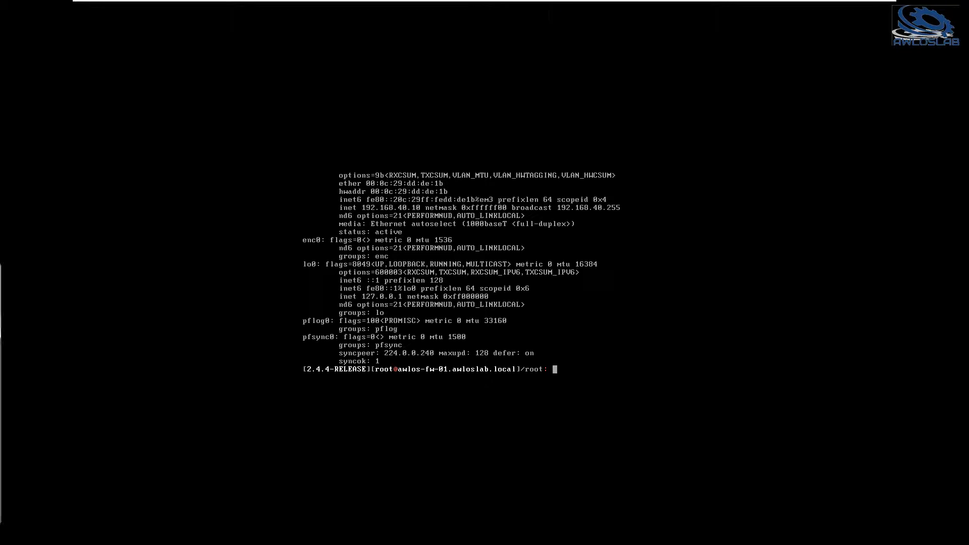
pyautogui.write('ifcondi')
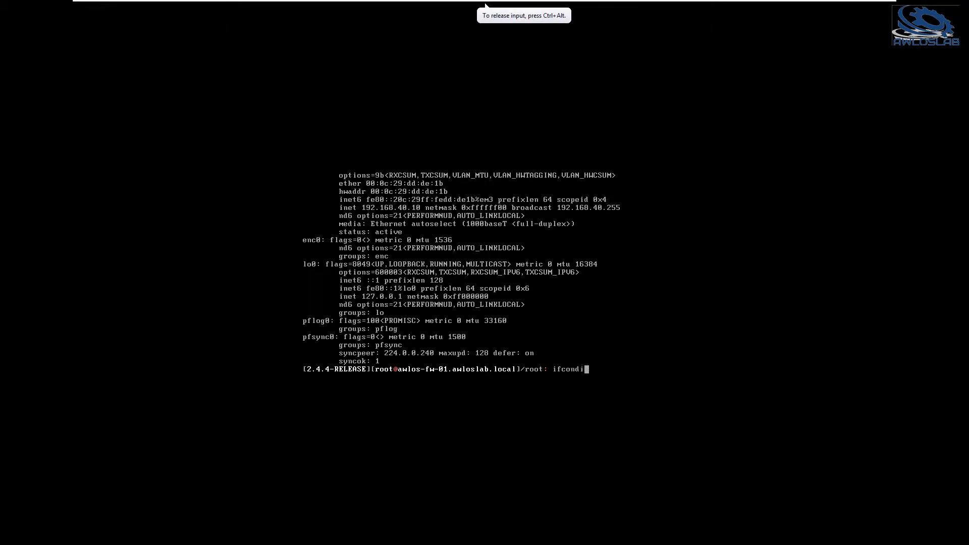
pyautogui.write('fig | more')
pyautogui.press('Return')
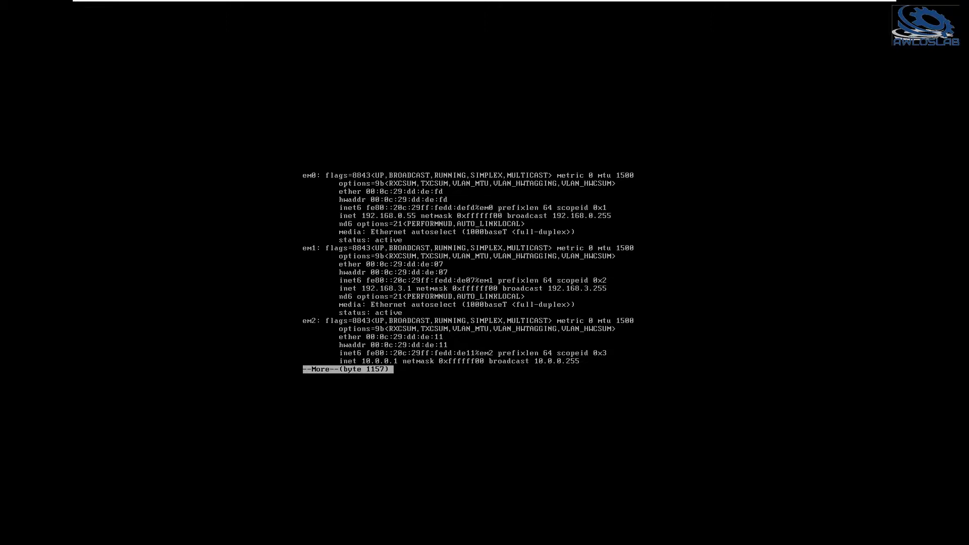
pyautogui.hotkey('ctrl', 'alt')
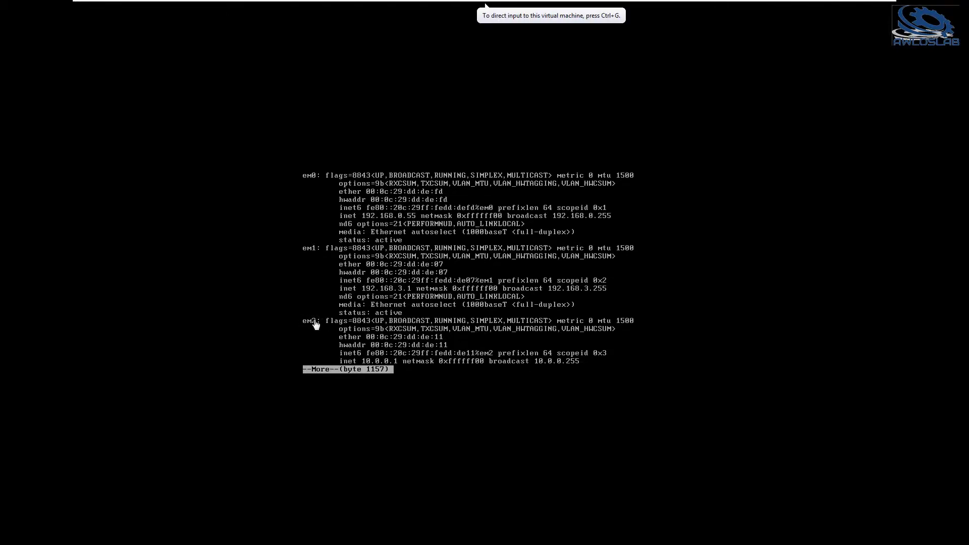
pyautogui.click(412, 331)
pyautogui.press('q')
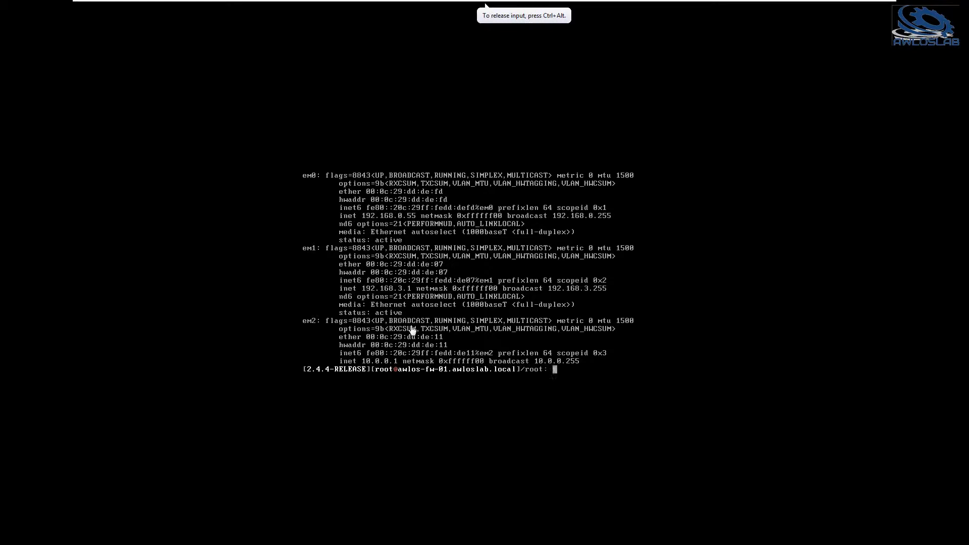
# Start an ICMP capture on the firewall's INFRA device with tcpdump -nni em2 icmp.
pyautogui.press('Up')
pyautogui.press('Up')
pyautogui.press('Down')
pyautogui.press('Up')
pyautogui.press('Up')
pyautogui.press('Left')
pyautogui.press('Left')
pyautogui.press('Left')
pyautogui.press('Left')
pyautogui.press('BackSpace')
pyautogui.press('BackSpace')
pyautogui.press('BackSpace')
pyautogui.press('BackSpace')
pyautogui.write('em2')
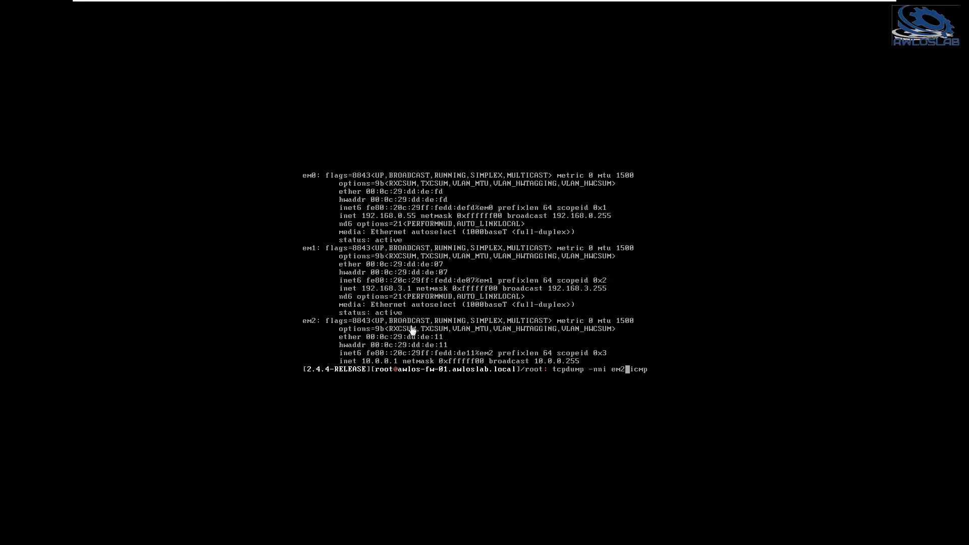
pyautogui.press('Return')
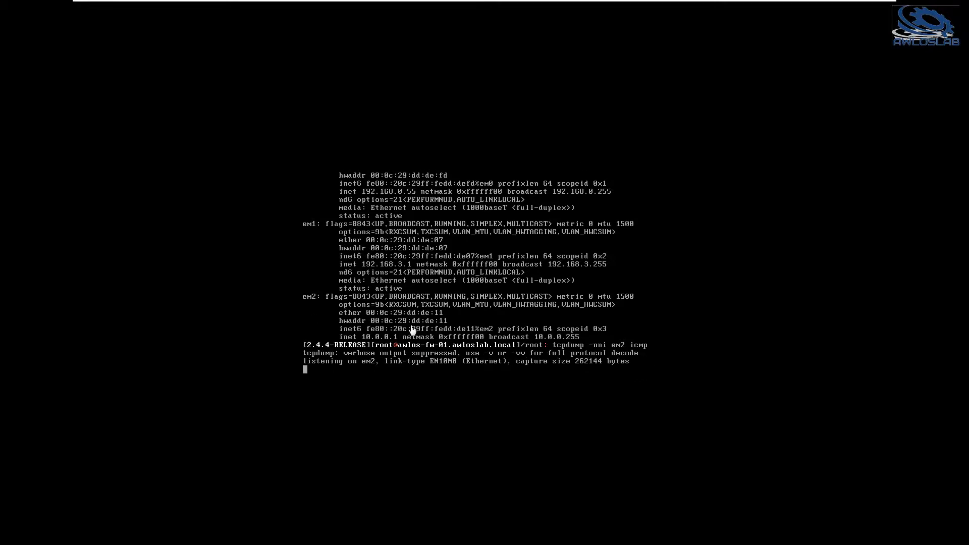
# Ping 10.0.0.1 again from AWLOS-MGMT-01, and check the packet capture on AWLOS-FW-01.
pyautogui.moveTo(568, 2)
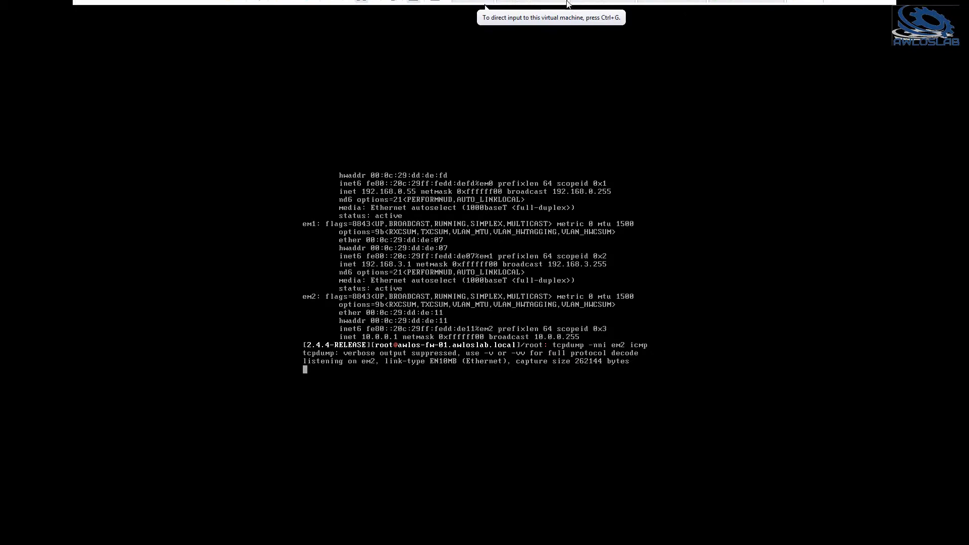
pyautogui.click(738, 13)
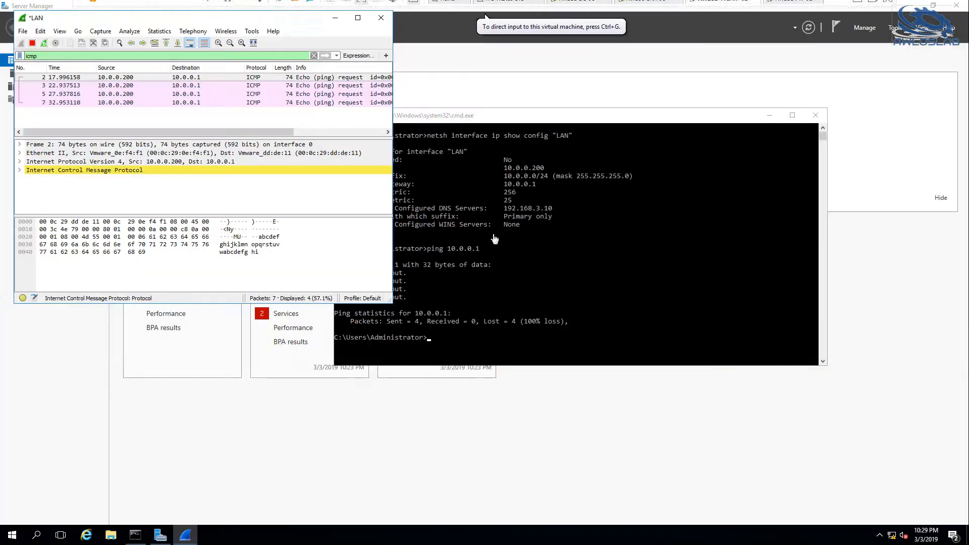
pyautogui.click(564, 275)
pyautogui.press('Up')
pyautogui.press('Return')
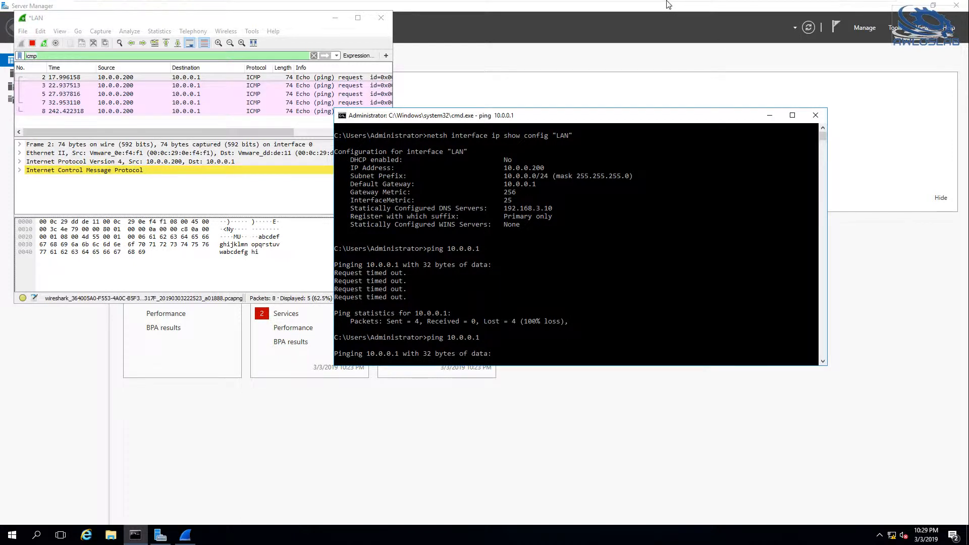
pyautogui.moveTo(672, 4)
pyautogui.click(784, 9)
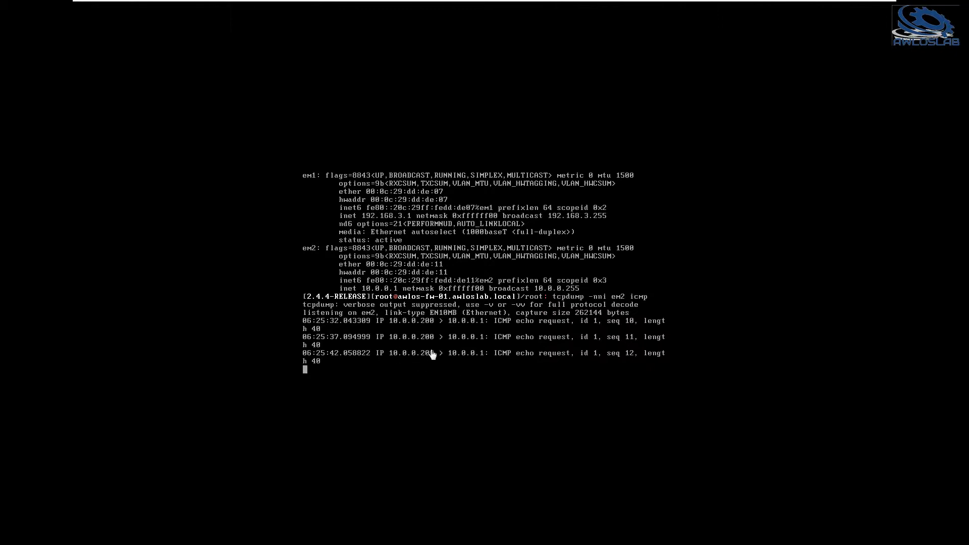
# Switch to AWLOS-DC-01 and start a new rule at the top of the INFRA firewall rules in pfSense.
pyautogui.moveTo(586, 5)
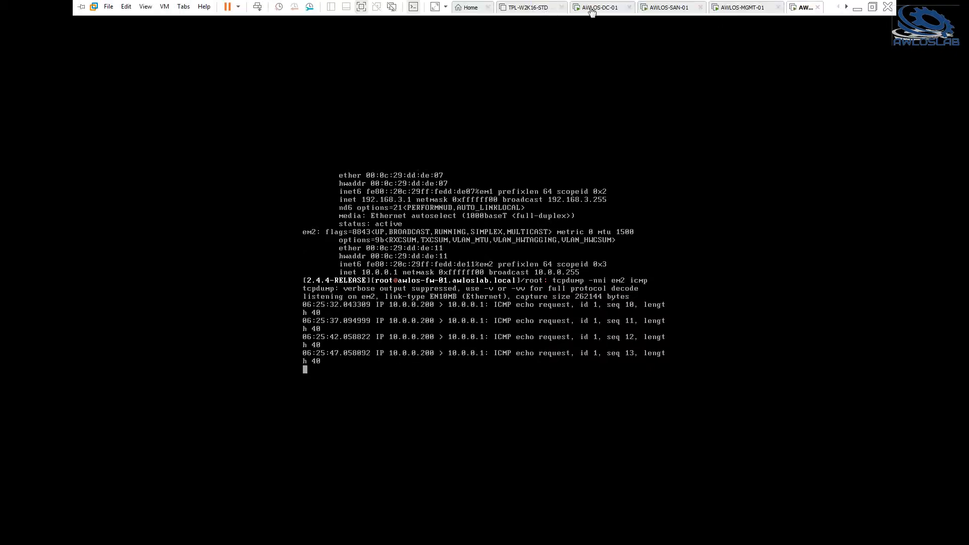
pyautogui.click(588, 5)
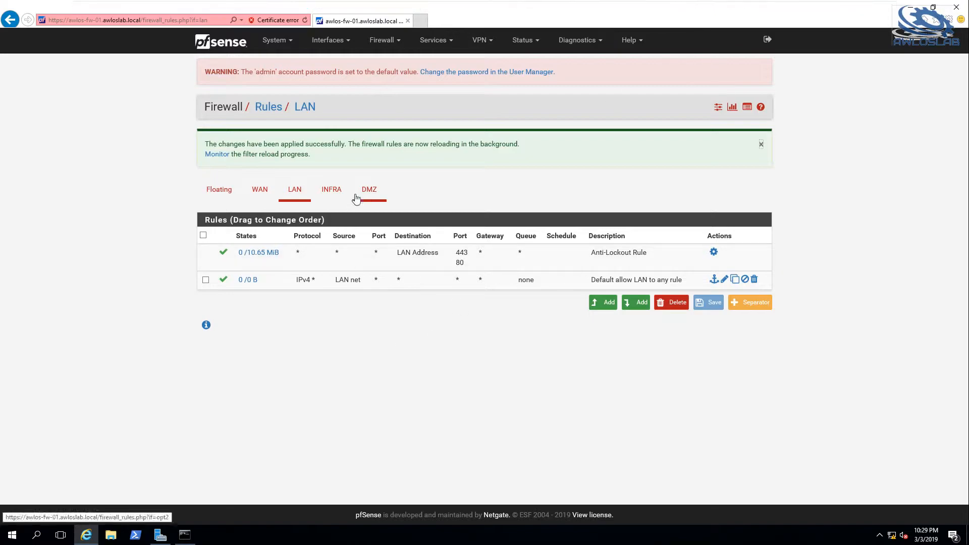
pyautogui.click(260, 195)
pyautogui.click(341, 200)
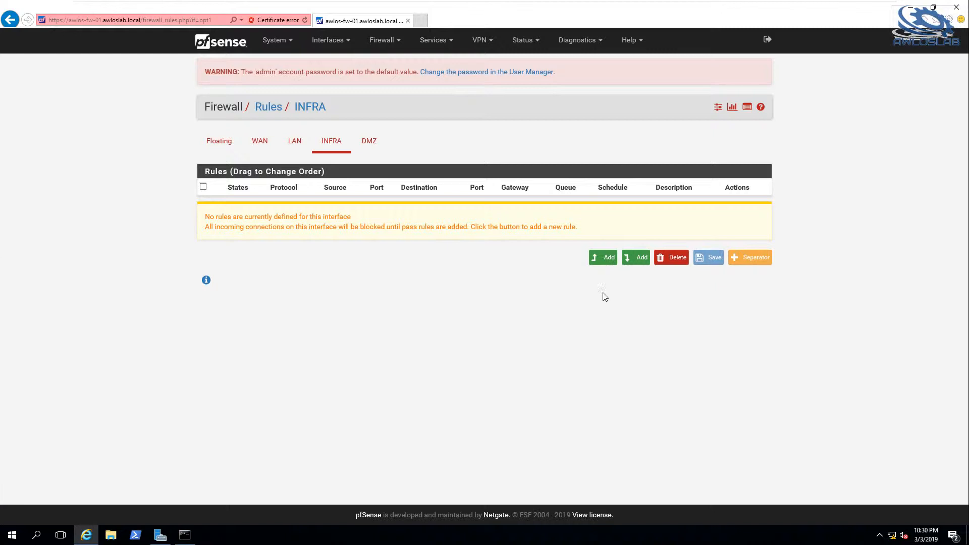
pyautogui.click(605, 263)
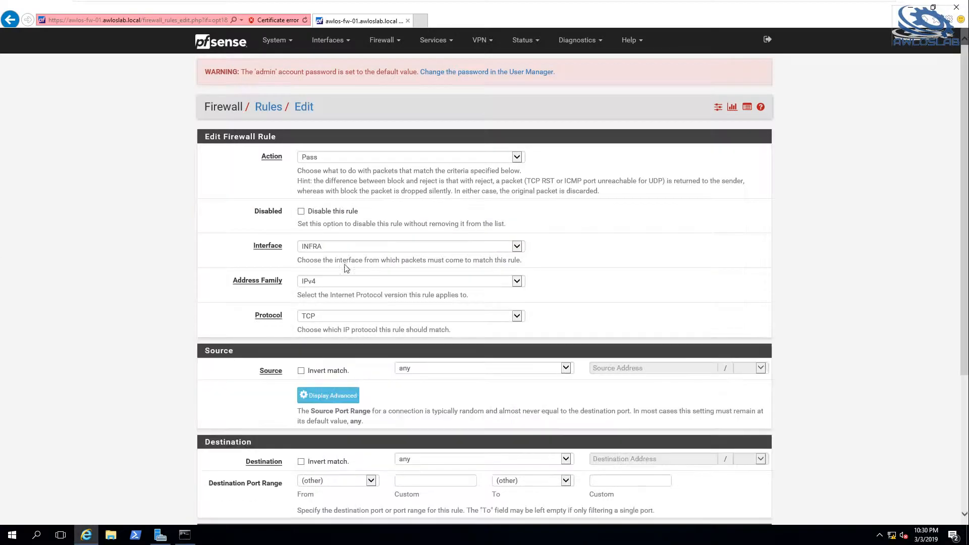
# Set the new rule's protocol to ICMP and its source to INFRA net, keeping any as the destination.
pyautogui.scroll(-3, 371, 258)
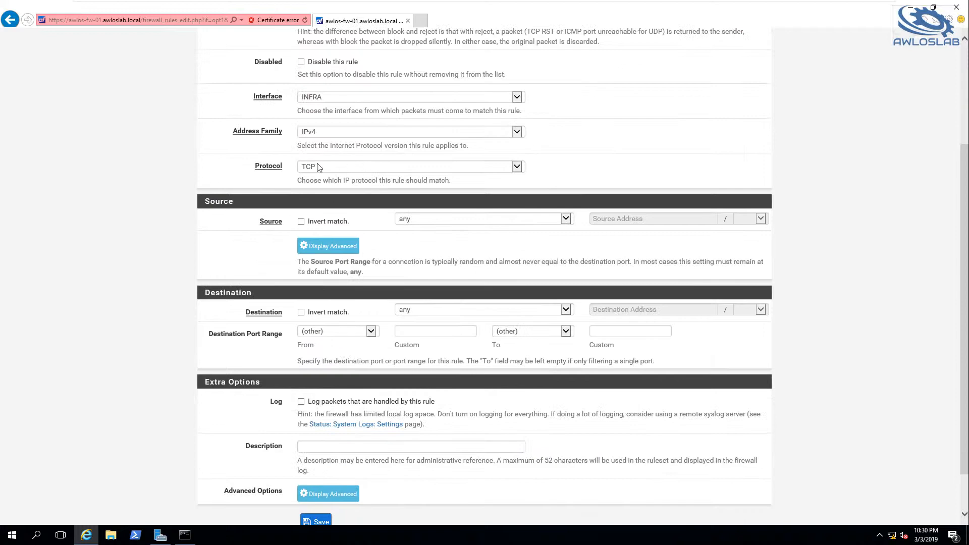
pyautogui.click(309, 168)
pyautogui.click(323, 189)
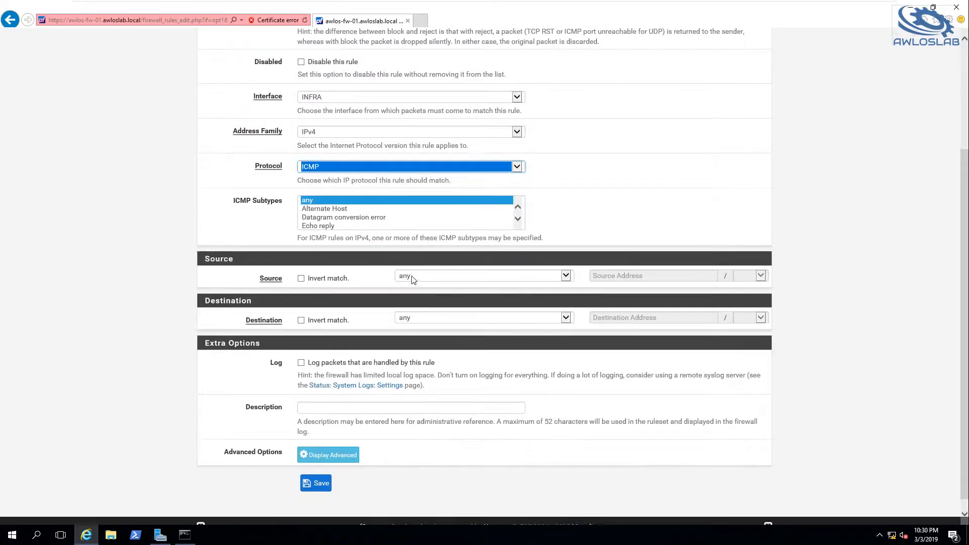
pyautogui.click(414, 278)
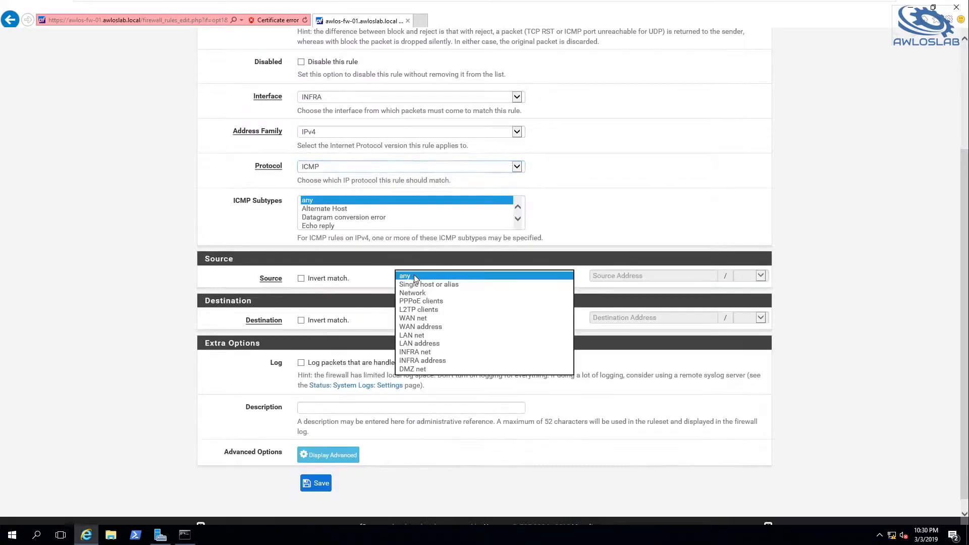
pyautogui.click(424, 353)
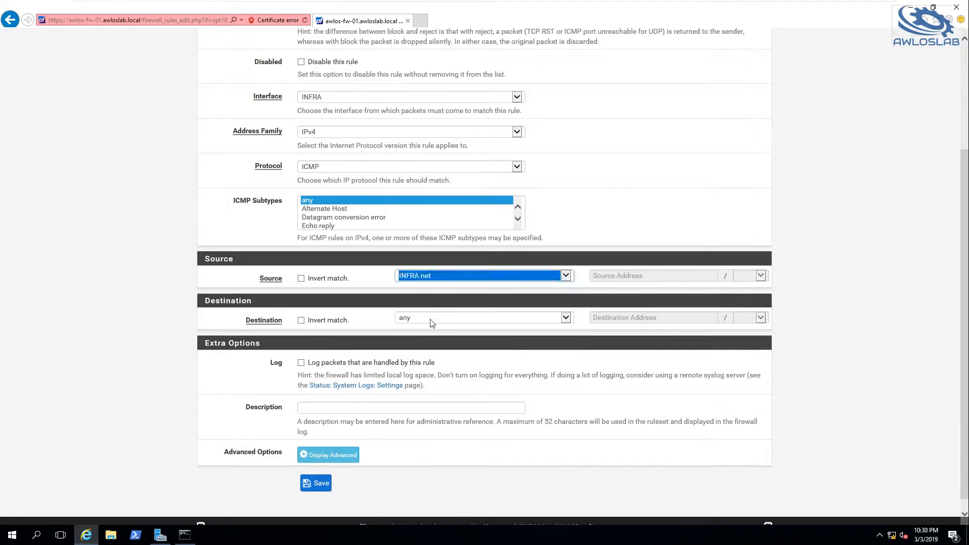
pyautogui.click(432, 320)
pyautogui.click(430, 318)
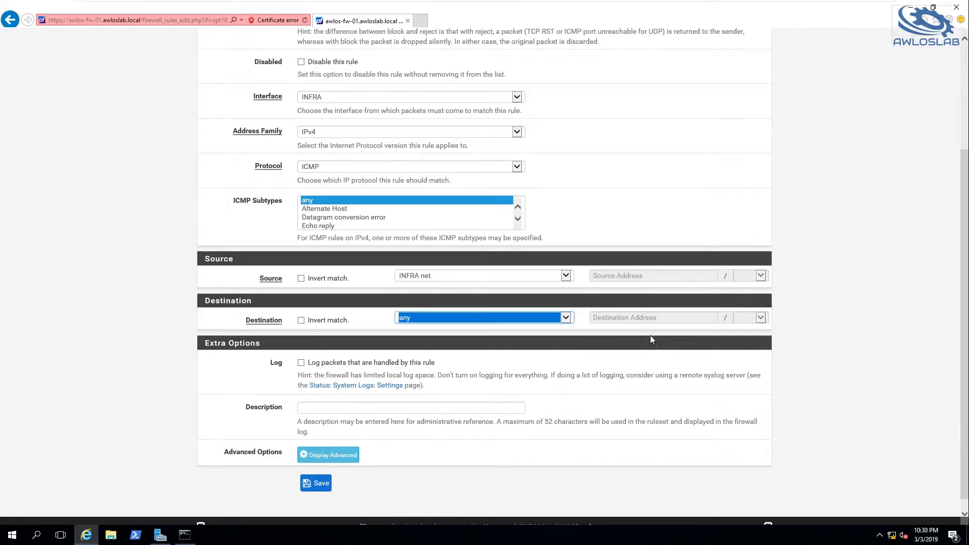
# Save the INFRA ICMP rule and apply the firewall changes.
pyautogui.scroll(-1, 651, 354)
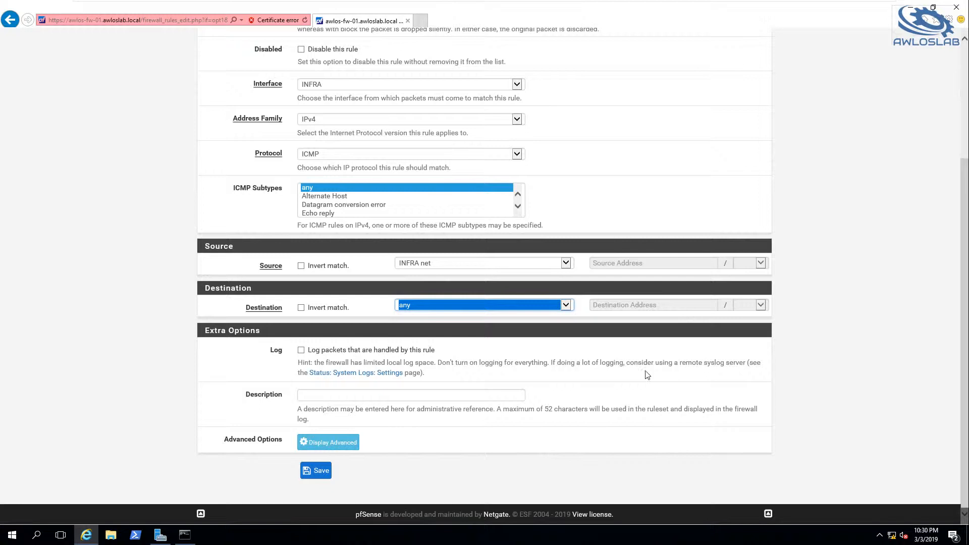
pyautogui.click(316, 471)
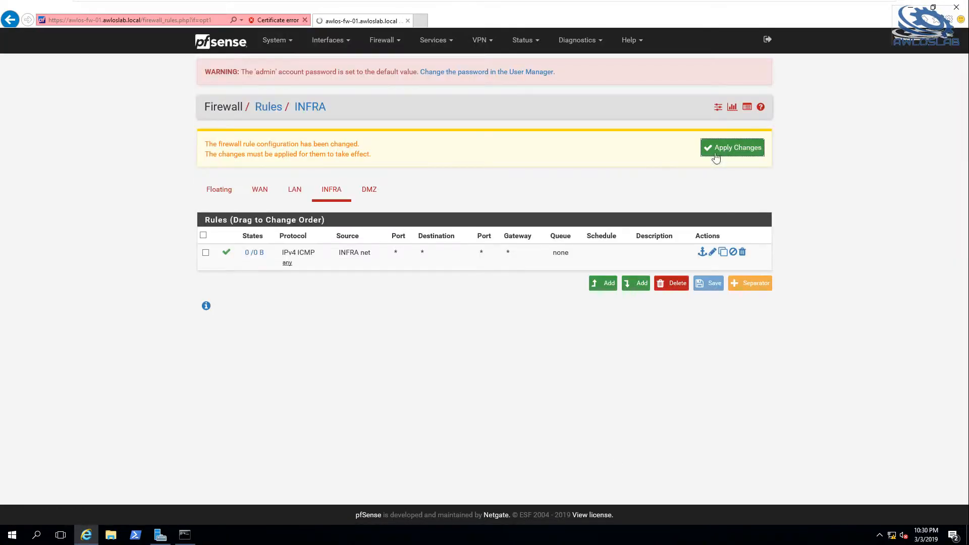
pyautogui.click(716, 157)
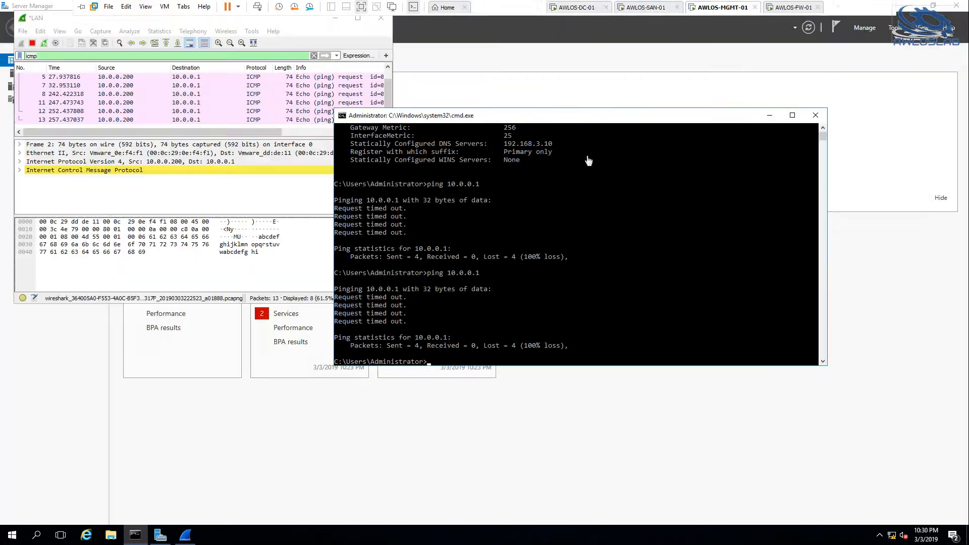
# Ping 10.0.0.1 from AWLOS-MGMT-01 again and inspect an ICMP packet from 10.0.0.1 in Wireshark.
pyautogui.click(722, 7)
pyautogui.press('Up')
pyautogui.press('Return')
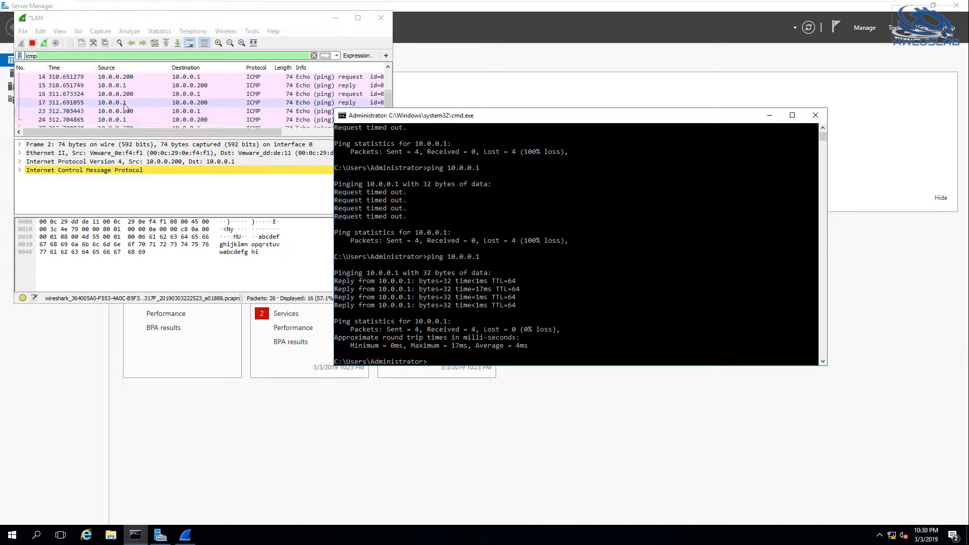
pyautogui.click(139, 101)
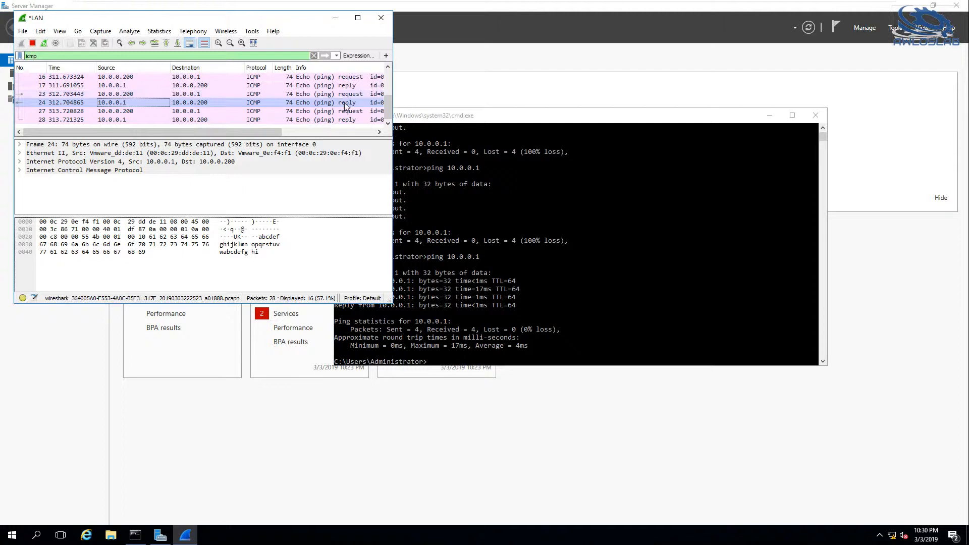
# Review the captured ICMP traffic on AWLOS-FW-01, stop tcpdump and release the console input.
pyautogui.click(771, 9)
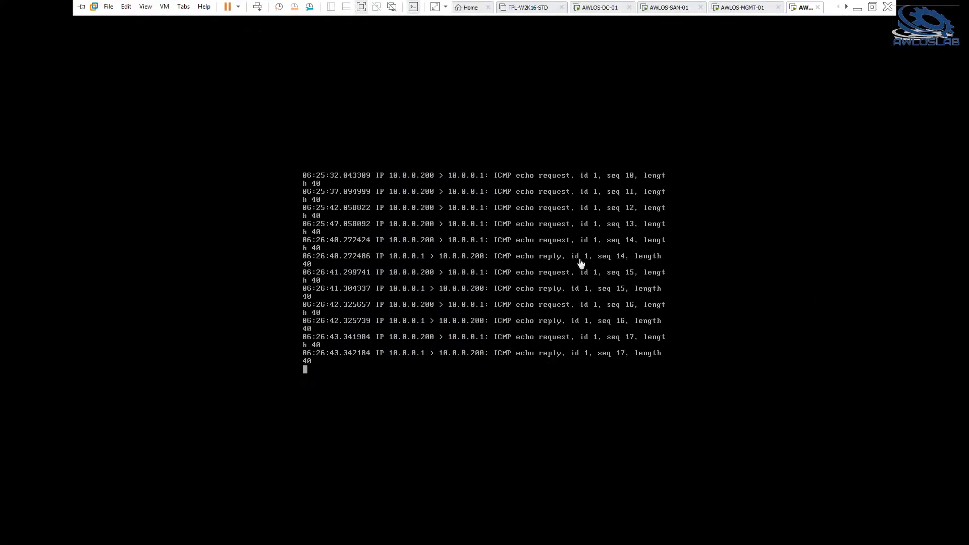
pyautogui.click(488, 302)
pyautogui.hotkey('ctrl', 'c')
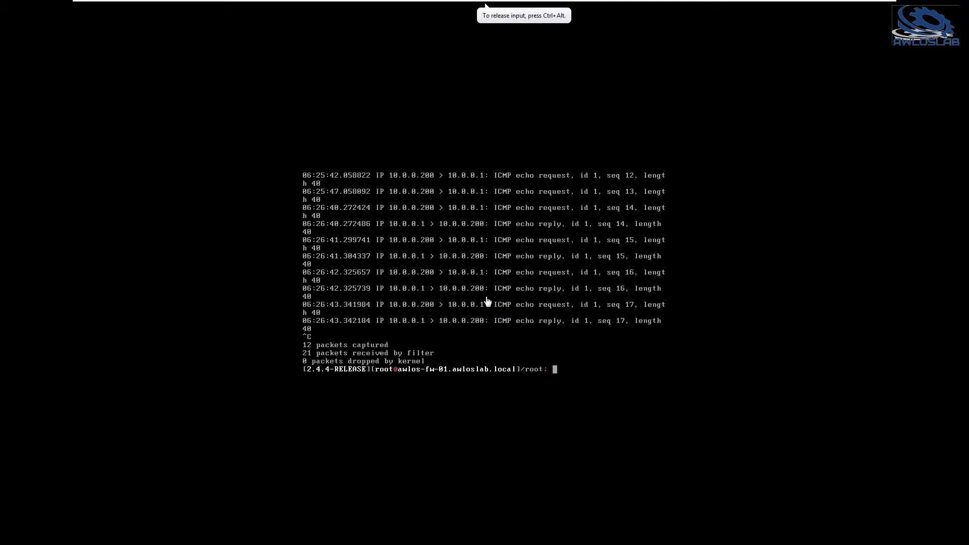
pyautogui.hotkey('ctrl', 'alt')
# On AWLOS-MGMT-01, move the command prompt clear of Wireshark and test DNS with nslookup awloslab.local.
pyautogui.moveTo(677, 3)
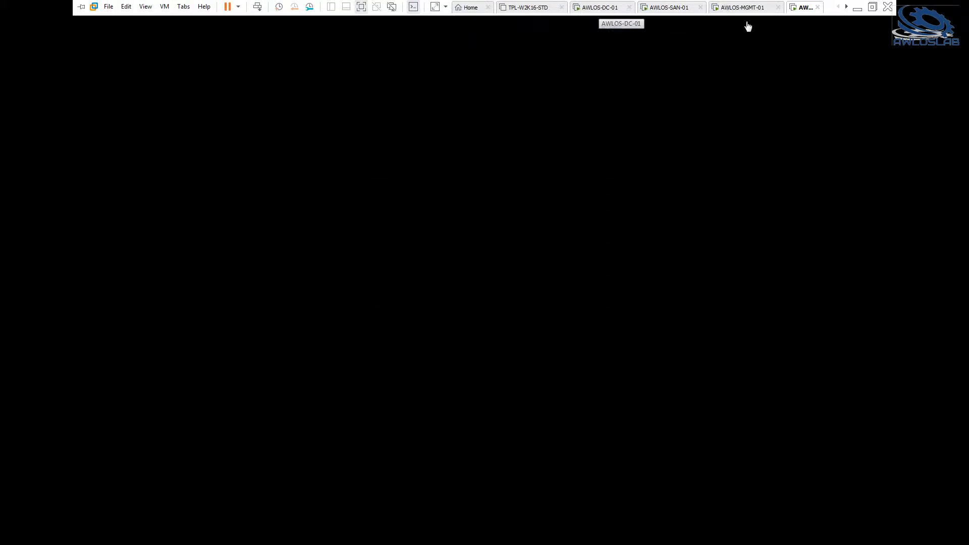
pyautogui.click(741, 8)
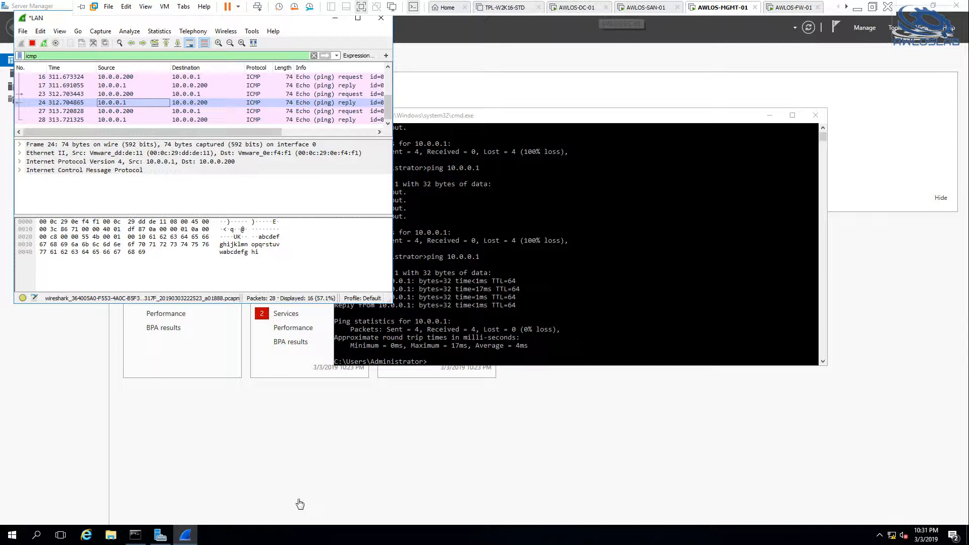
pyautogui.click(529, 322)
pyautogui.moveTo(498, 121); pyautogui.dragTo(601, 116)
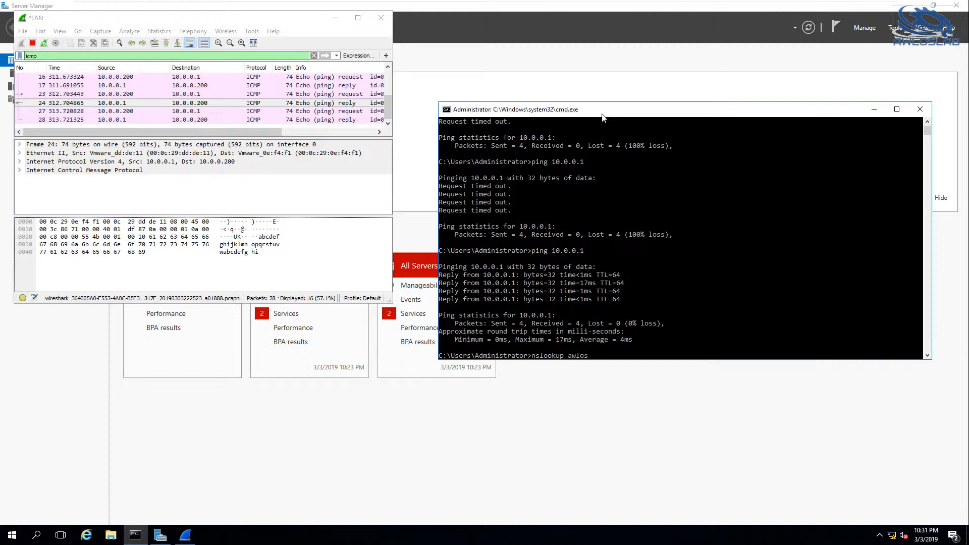
pyautogui.write('b.local')
pyautogui.press('Return')
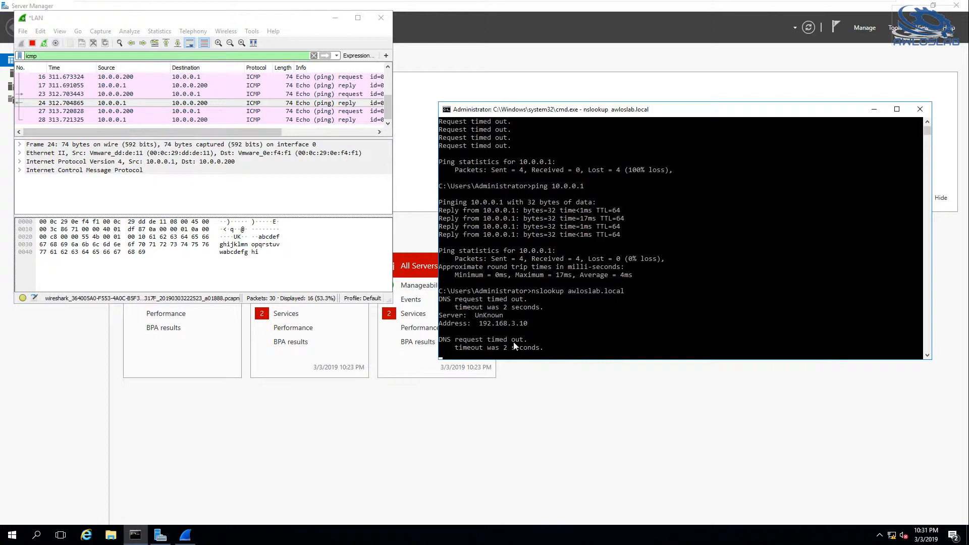
# Replace the Wireshark display filter with tcp.port == 53 and apply it.
pyautogui.click(38, 56)
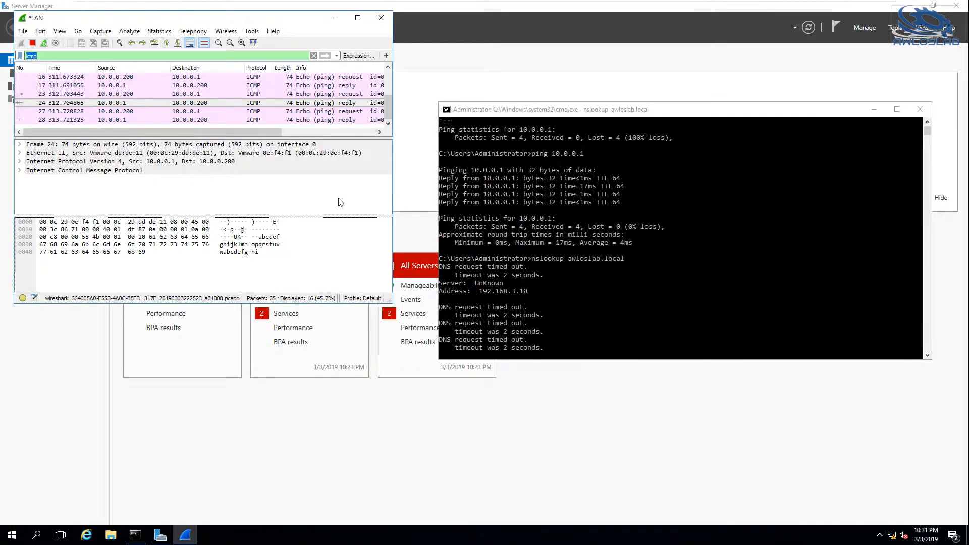
pyautogui.write('tcp.port ')
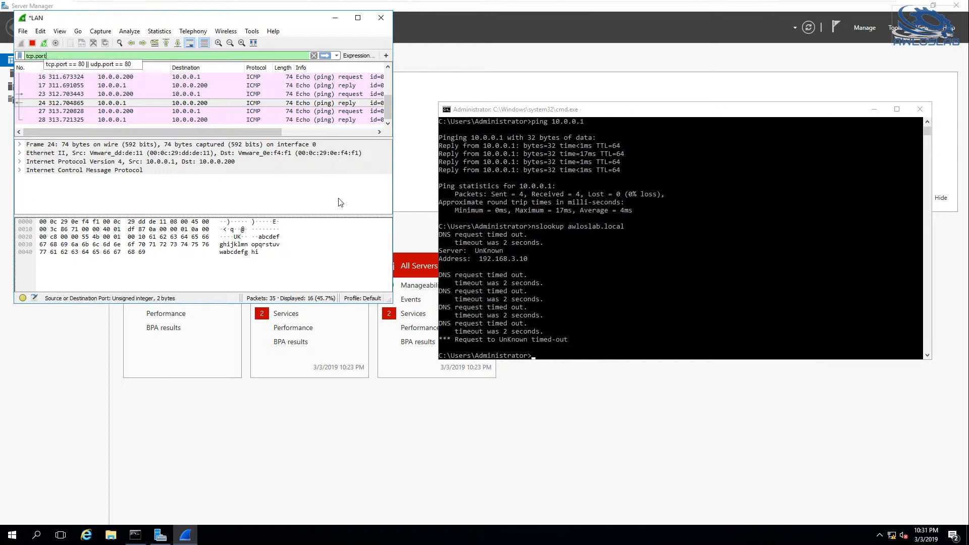
pyautogui.write('==')
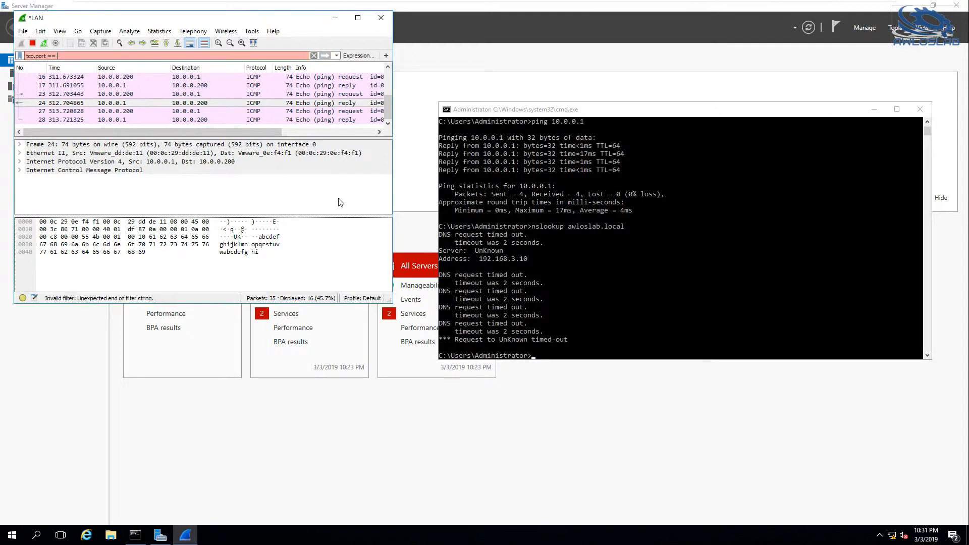
pyautogui.write(' 53')
pyautogui.press('Return')
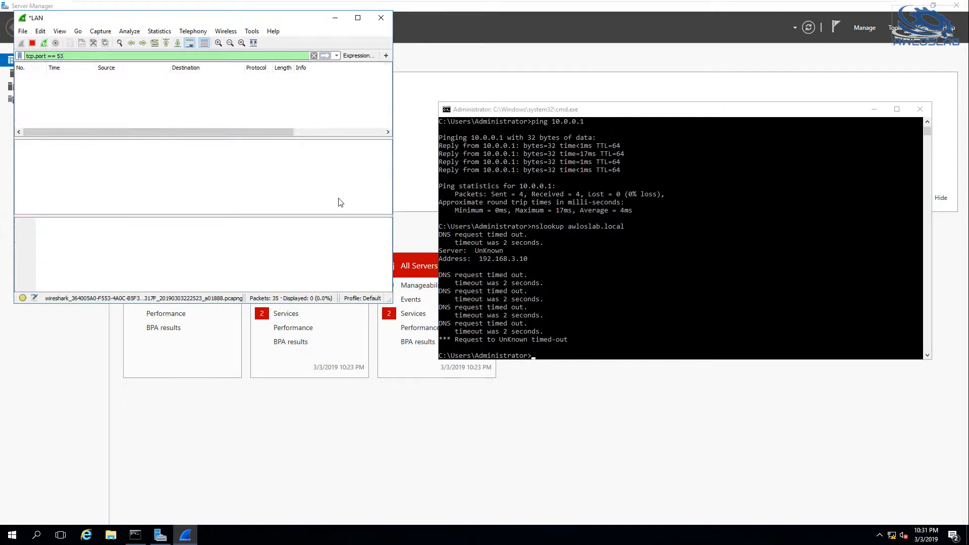
# Test TCP access to the DNS server with telnet 192.168.3.10 53, and inspect the first captured packet in Wireshark.
pyautogui.click(598, 330)
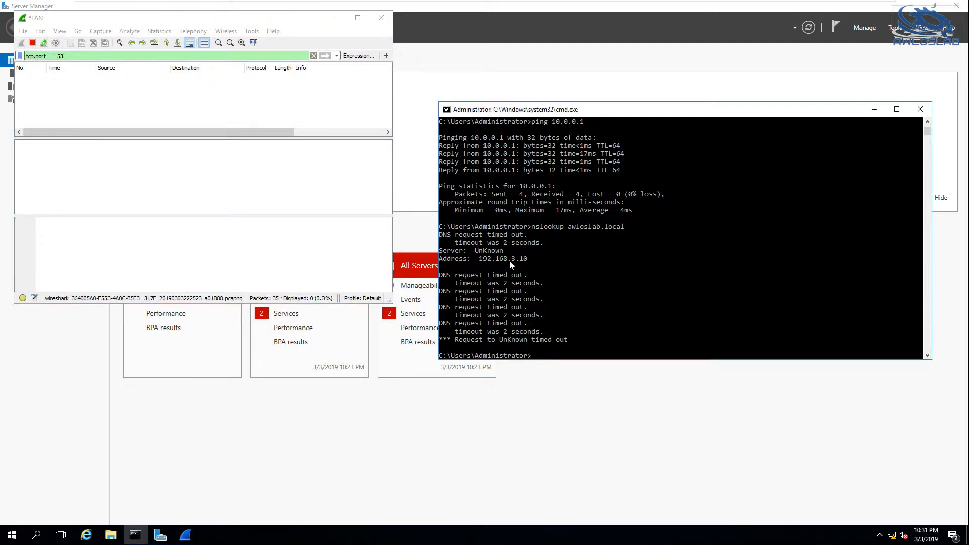
pyautogui.write('telnet')
pyautogui.write('192.168.3.10 53')
pyautogui.press('Return')
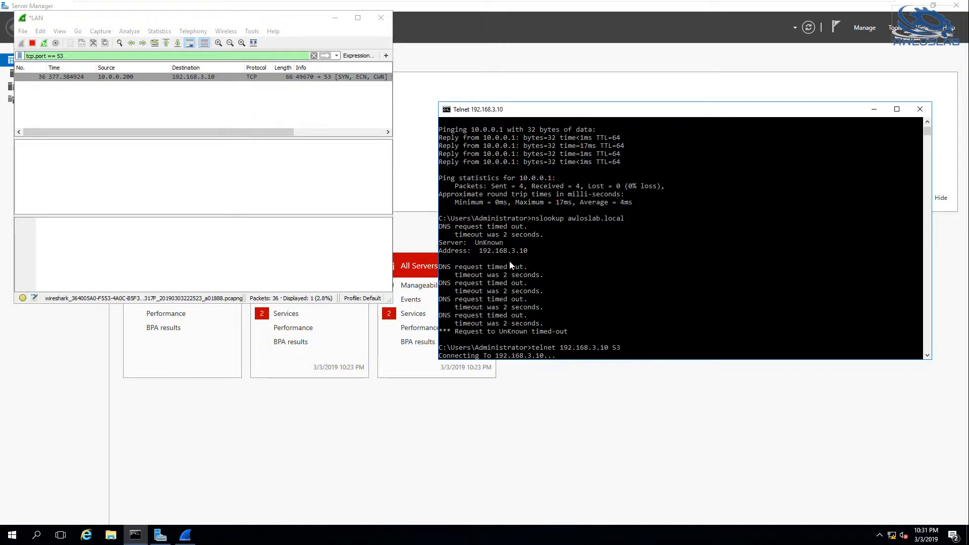
pyautogui.click(130, 79)
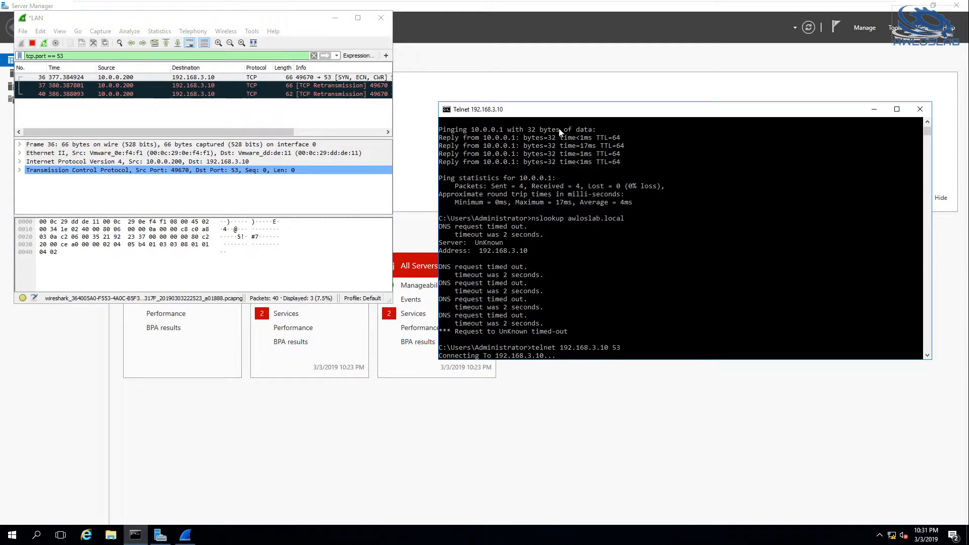
# Return to AWLOS-DC-01 and start another new rule at the top of the INFRA firewall rules.
pyautogui.moveTo(507, 4)
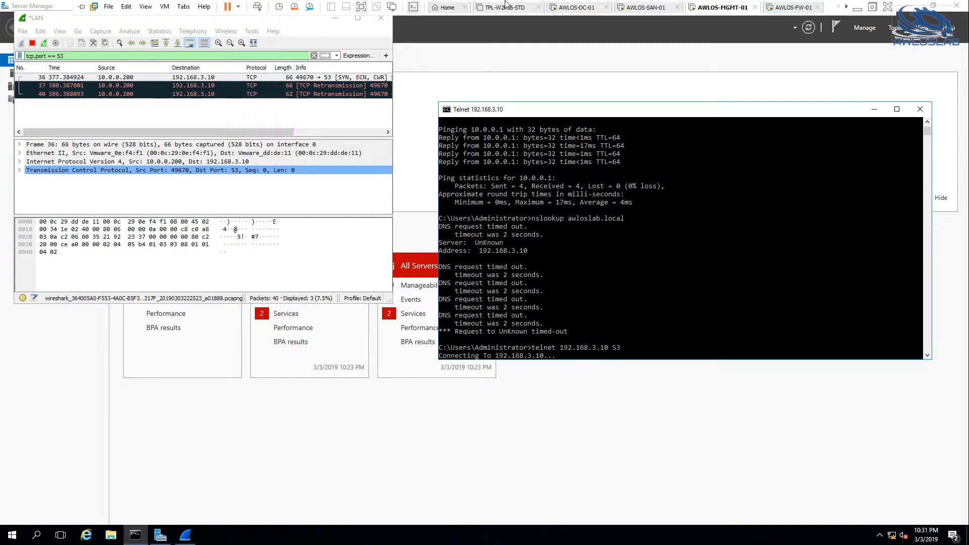
pyautogui.click(582, 12)
pyautogui.click(605, 286)
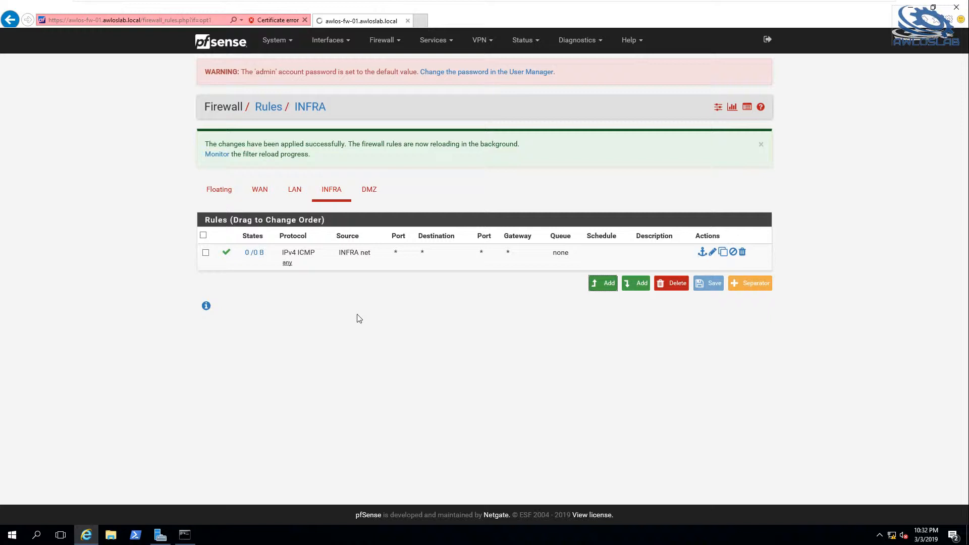
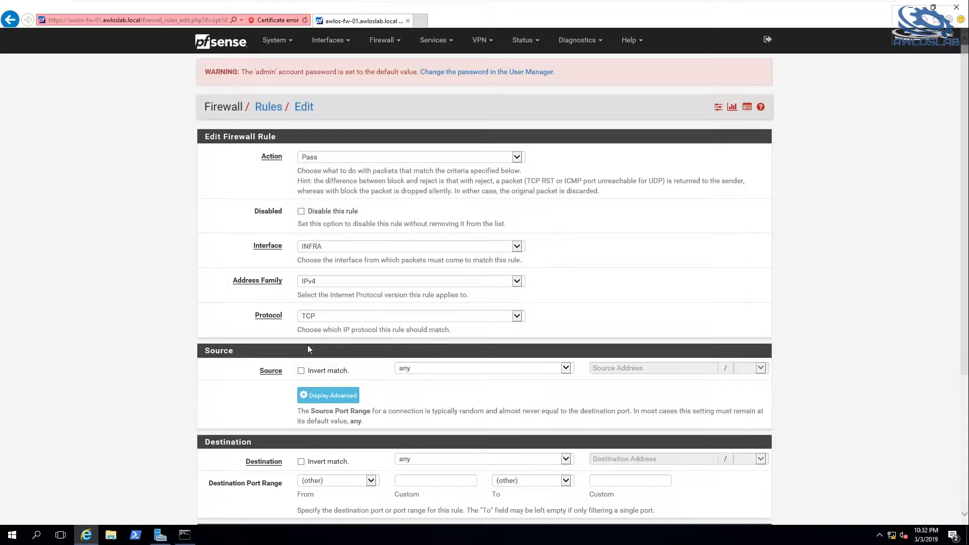
# Set the new INFRA rule's protocol to TCP/UDP and its source to INFRA net.
pyautogui.scroll(-3, 579, 300)
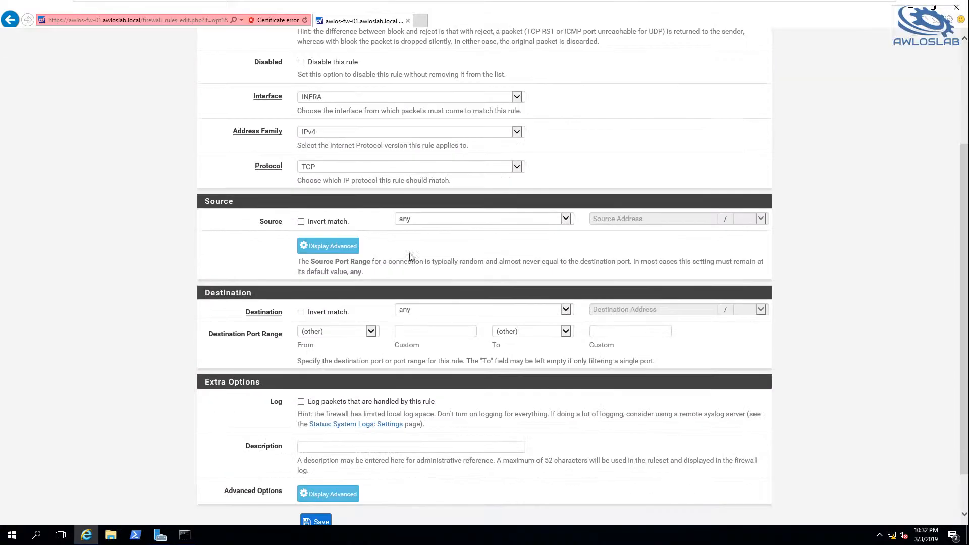
pyautogui.click(365, 172)
pyautogui.click(353, 175)
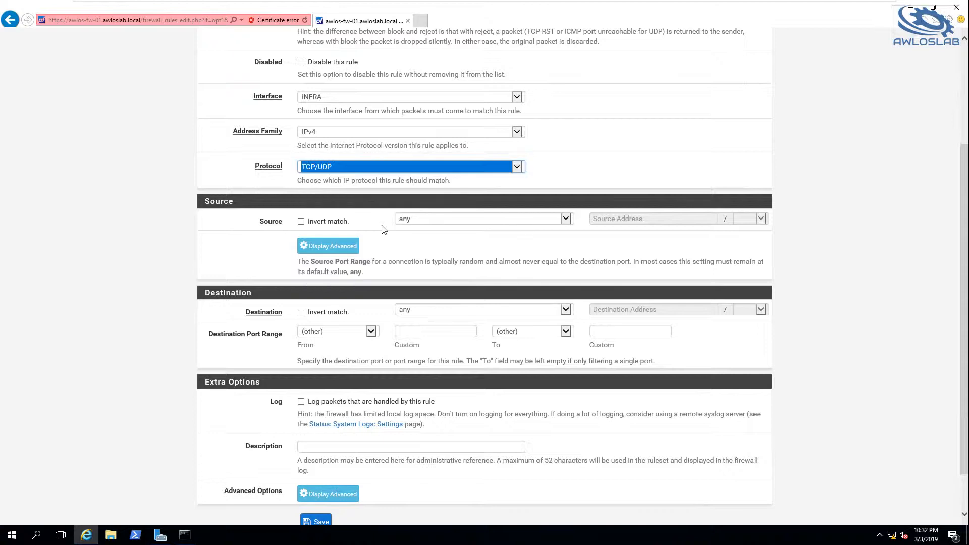
pyautogui.click(461, 220)
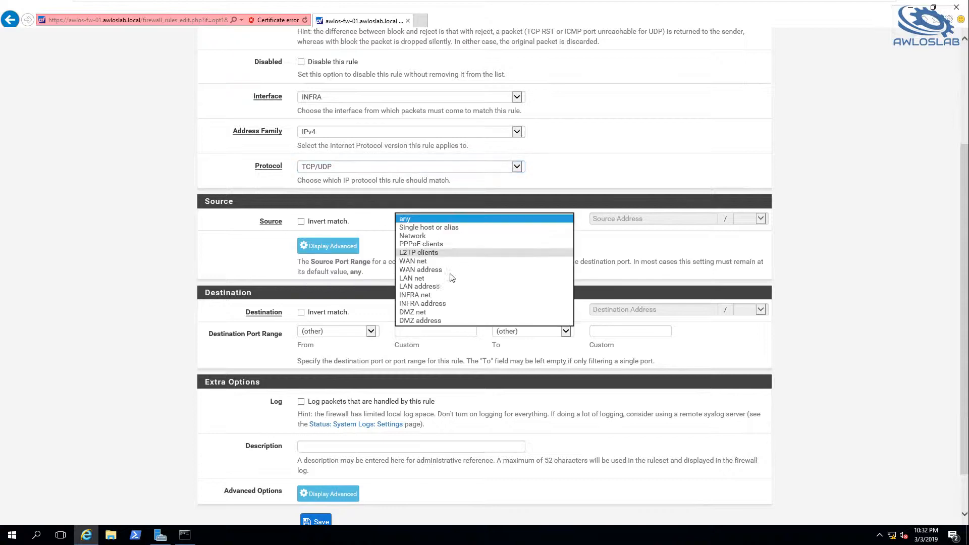
pyautogui.click(435, 295)
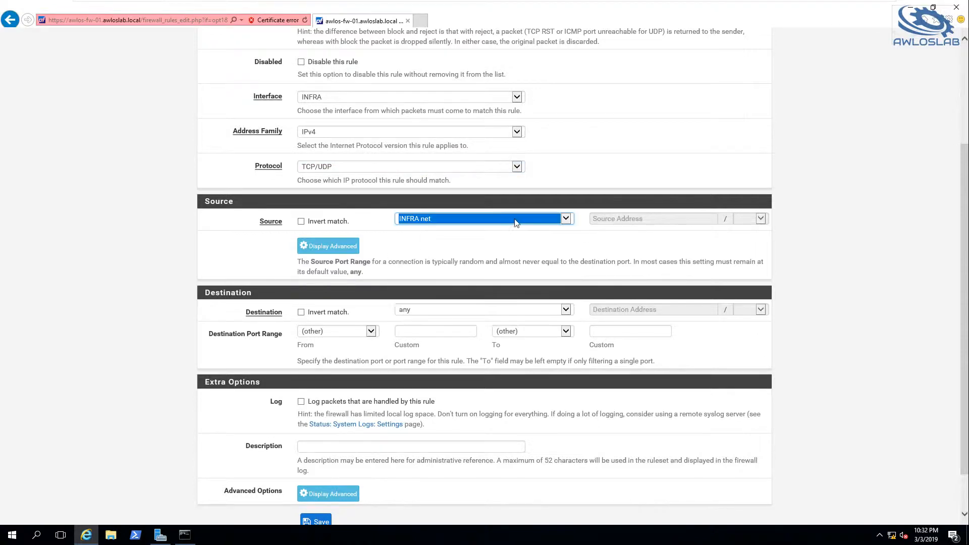
# Set the rule's destination to the single host 192.168.3.10 with DNS (53) as the destination port range.
pyautogui.click(452, 309)
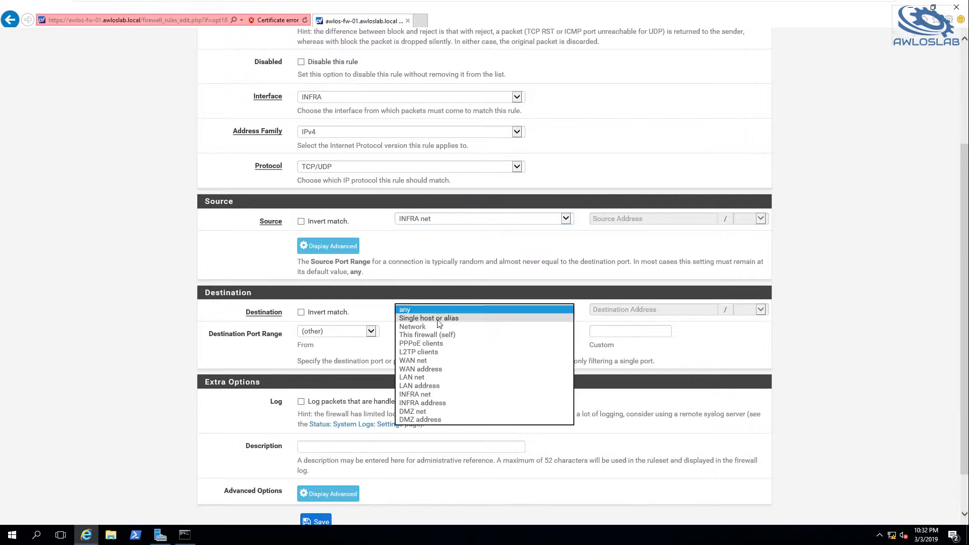
pyautogui.click(525, 318)
pyautogui.click(651, 309)
pyautogui.write('19')
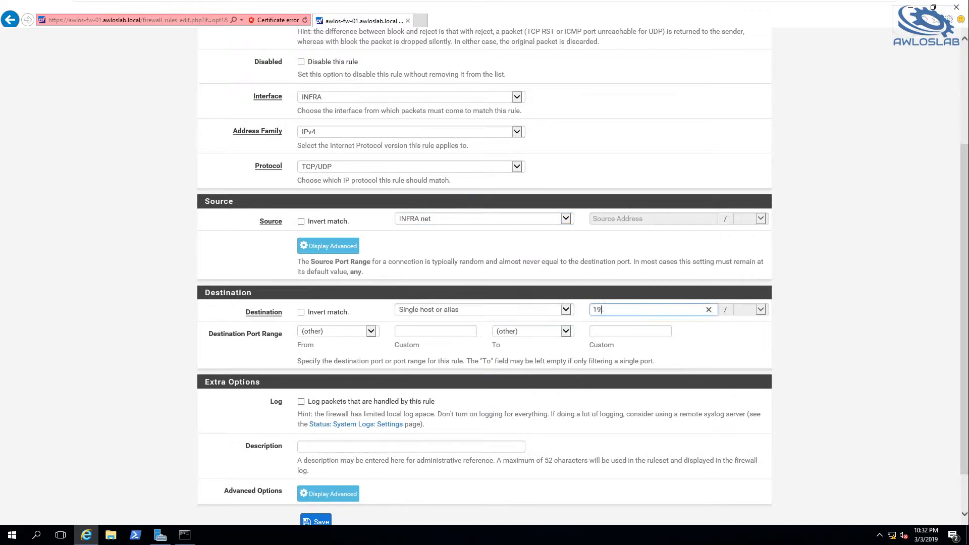
pyautogui.write('2.168.3.10')
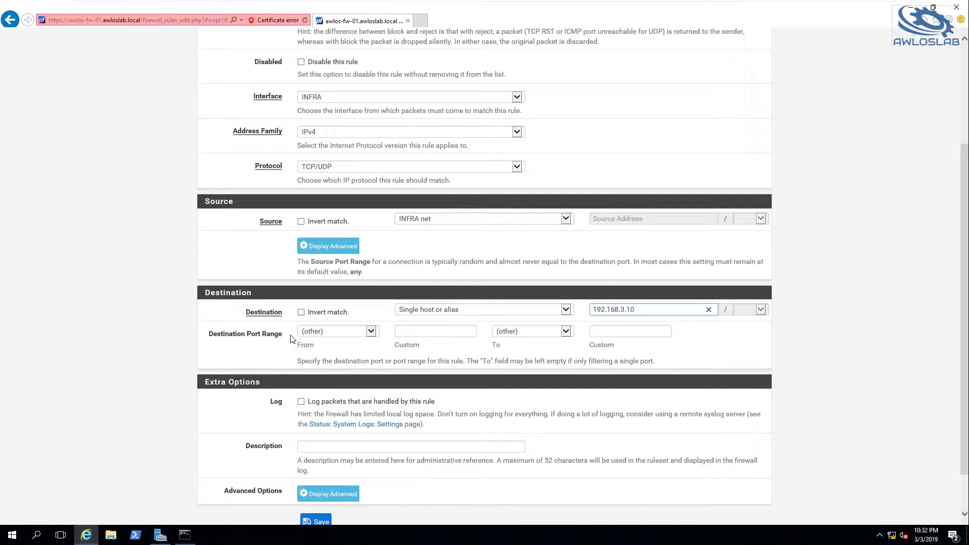
pyautogui.click(327, 333)
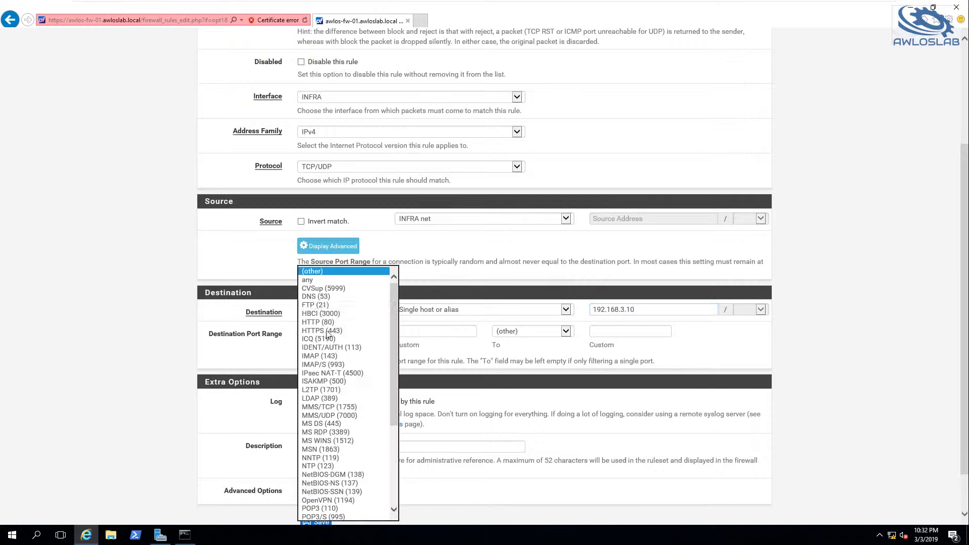
pyautogui.click(323, 300)
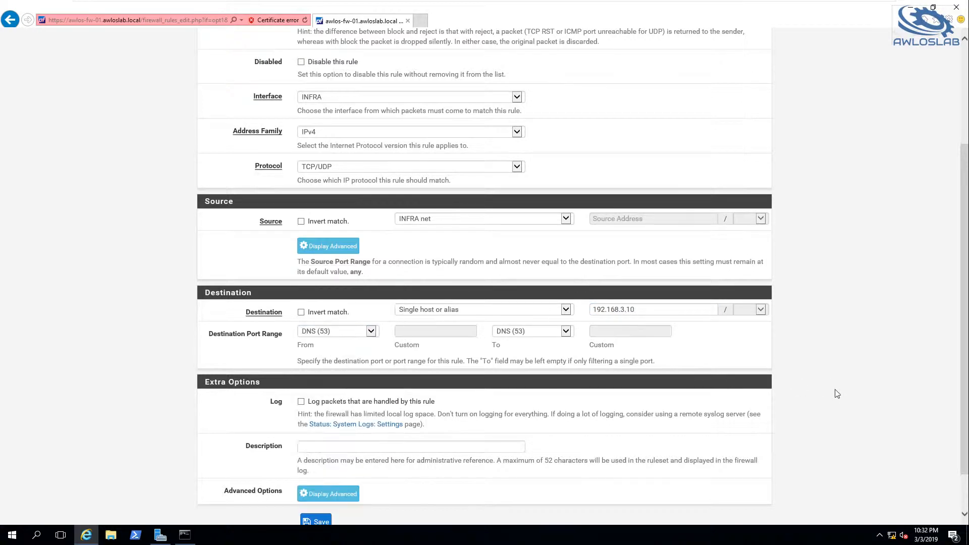
# Save the DNS rule and apply the INFRA firewall changes.
pyautogui.scroll(-2, 816, 393)
pyautogui.click(314, 471)
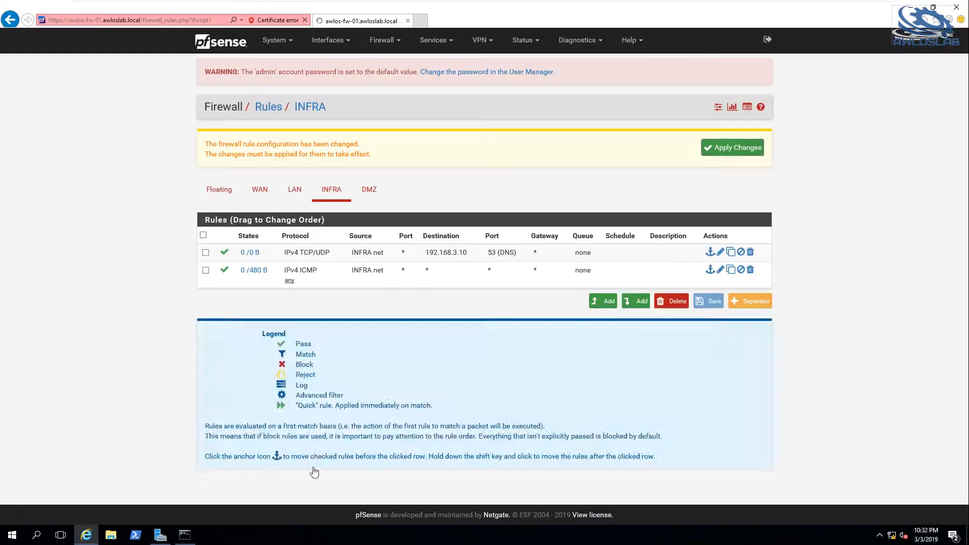
pyautogui.click(724, 150)
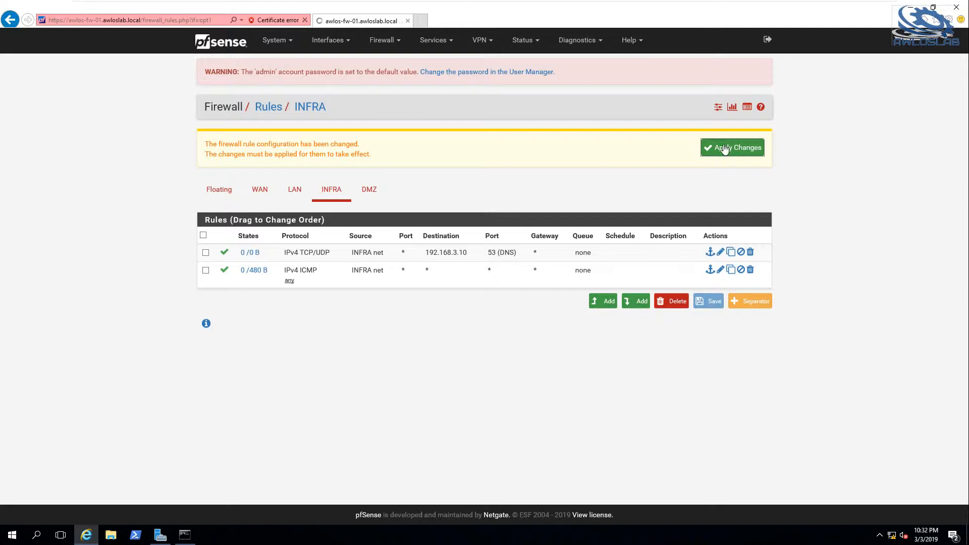
# Launch Wireshark as administrator on AWLOS-DC-01.
pyautogui.moveTo(529, 11)
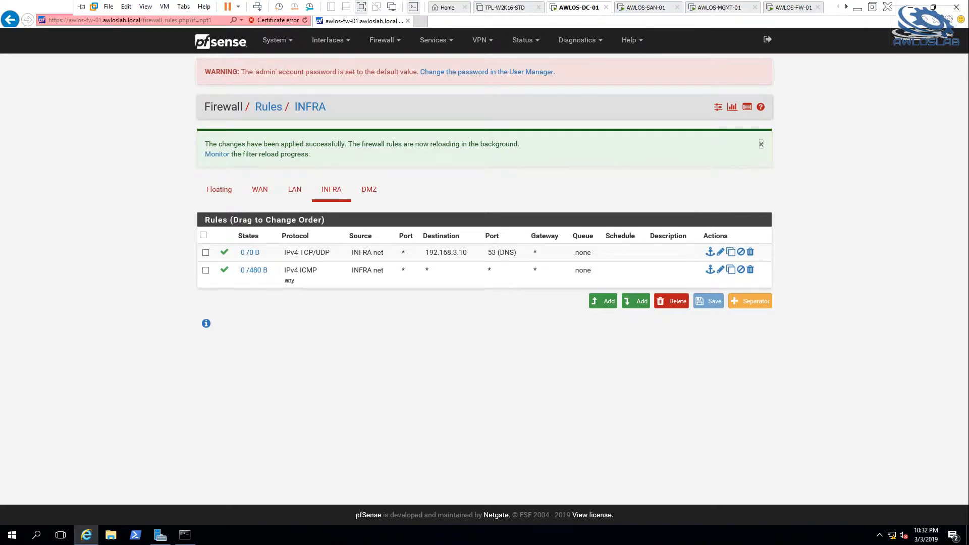
pyautogui.click(12, 537)
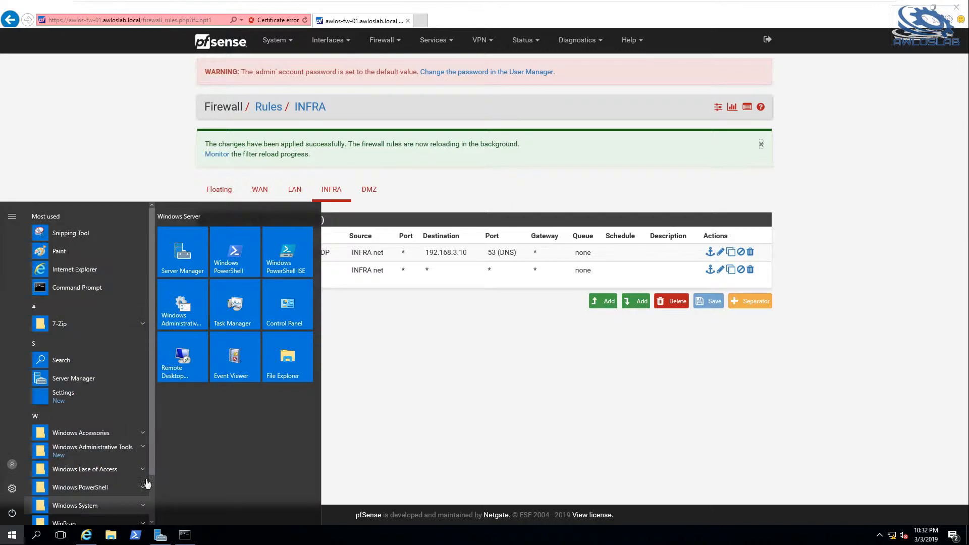
pyautogui.moveTo(153, 459); pyautogui.dragTo(134, 507)
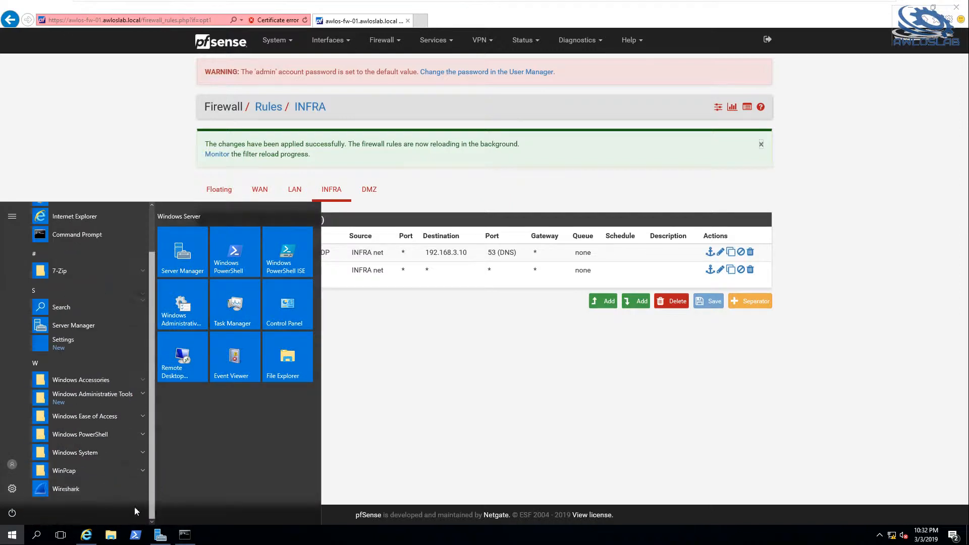
pyautogui.rightClick(75, 494)
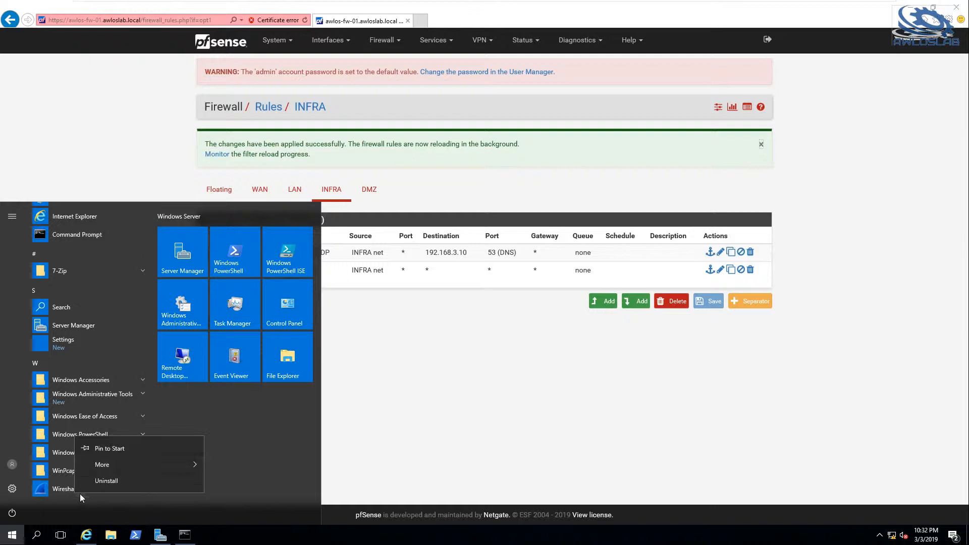
pyautogui.moveTo(128, 464)
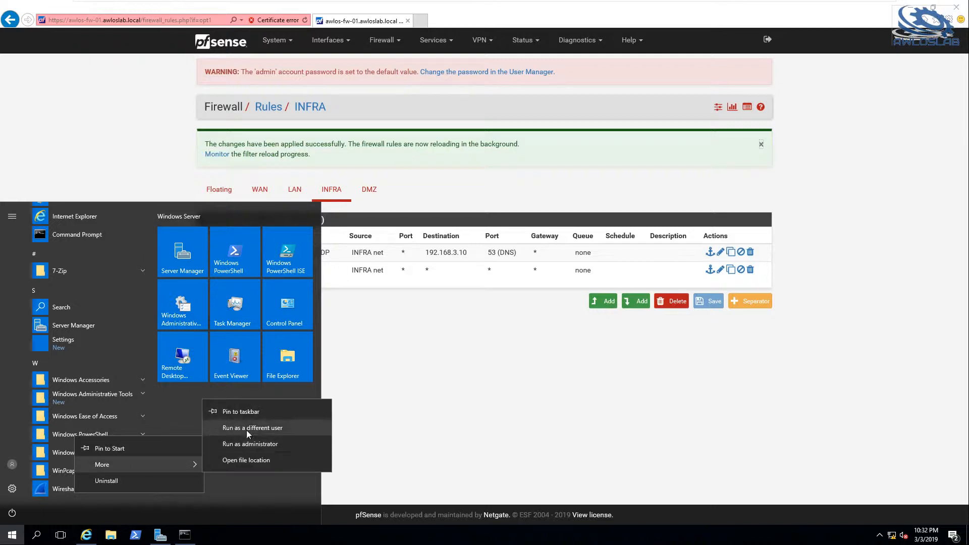
pyautogui.click(237, 444)
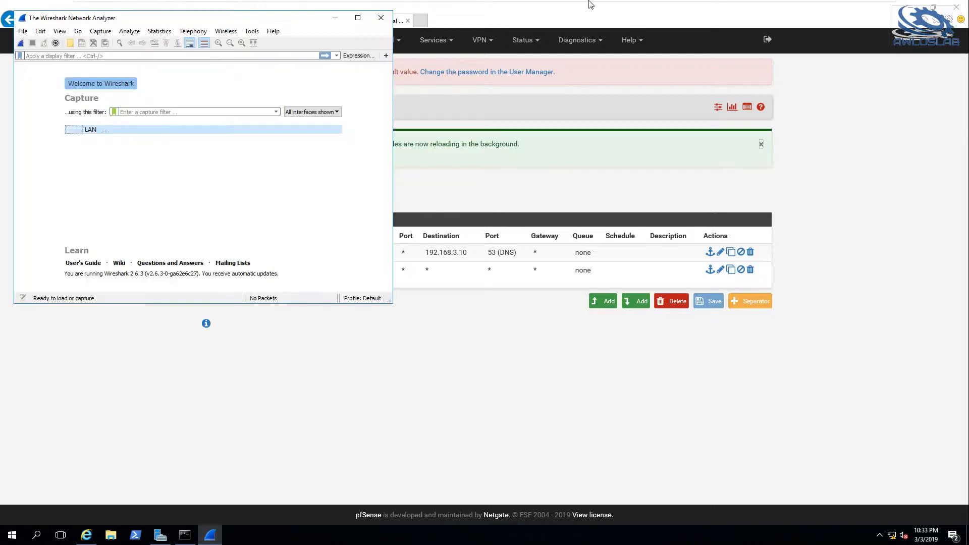
# Switch to AWLOS-MGMT-01 and trace the route to the DNS server with tracert 192.168.3.10.
pyautogui.moveTo(590, 1)
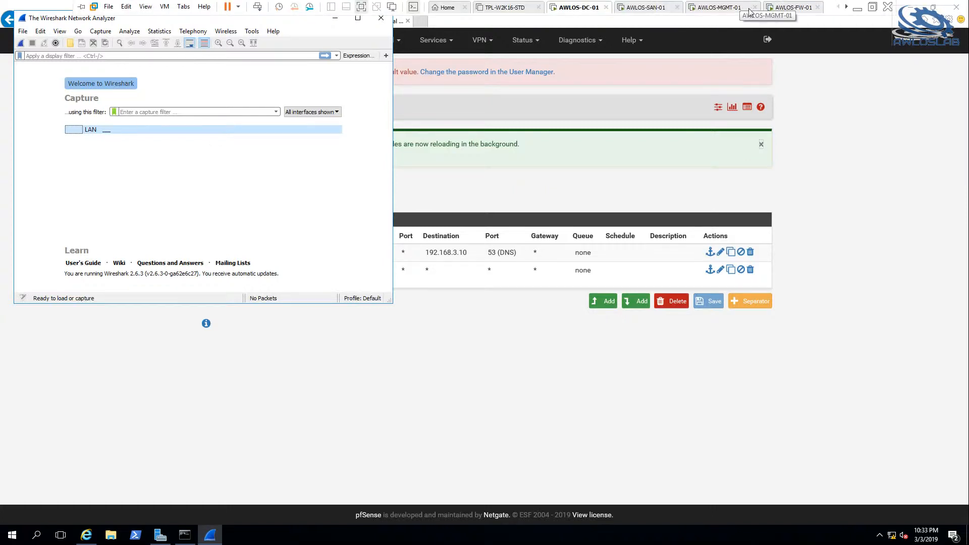
pyautogui.click(718, 10)
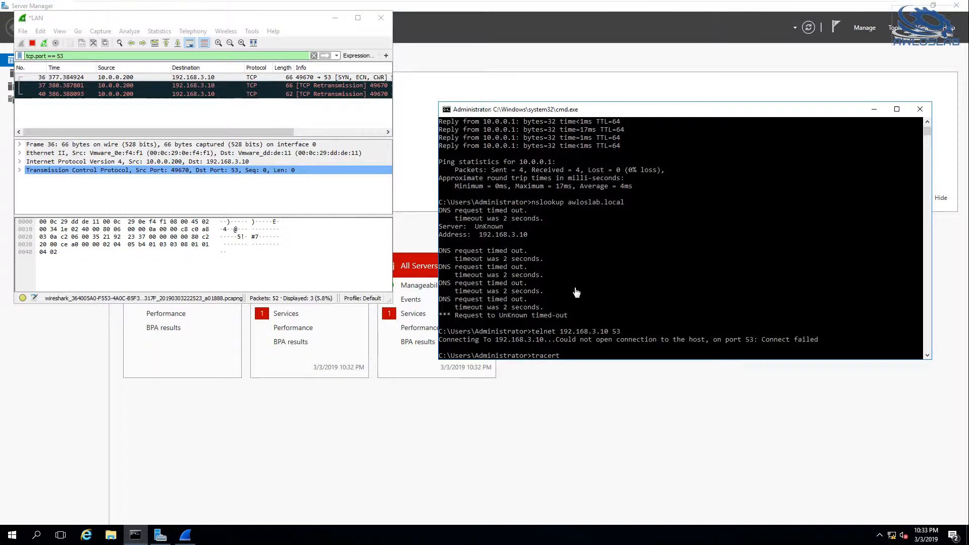
pyautogui.write('192.168.3.10')
pyautogui.press('Return')
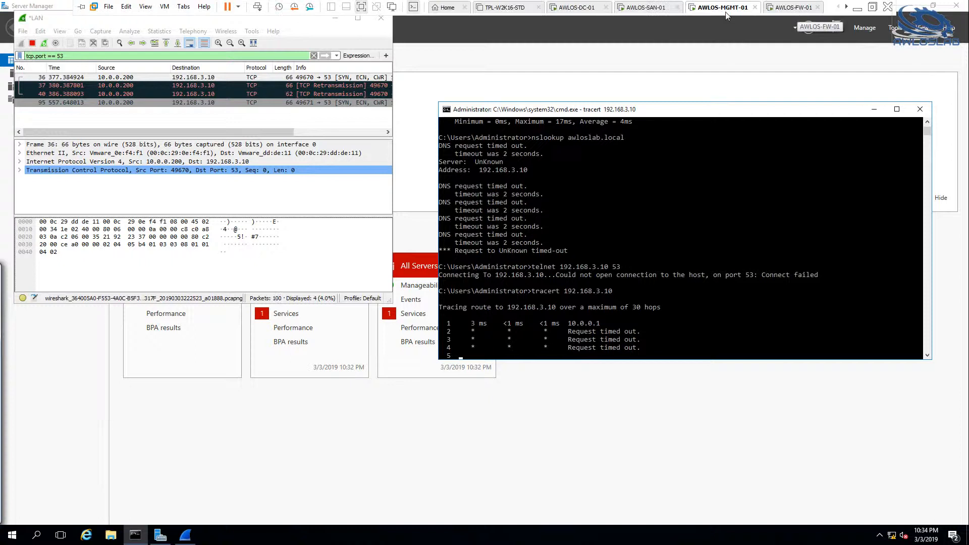
# Return to AWLOS-DC-01, start a Wireshark capture on the LAN interface and apply the display filter tcp.port == 53 || udp.port == 53.
pyautogui.click(576, 7)
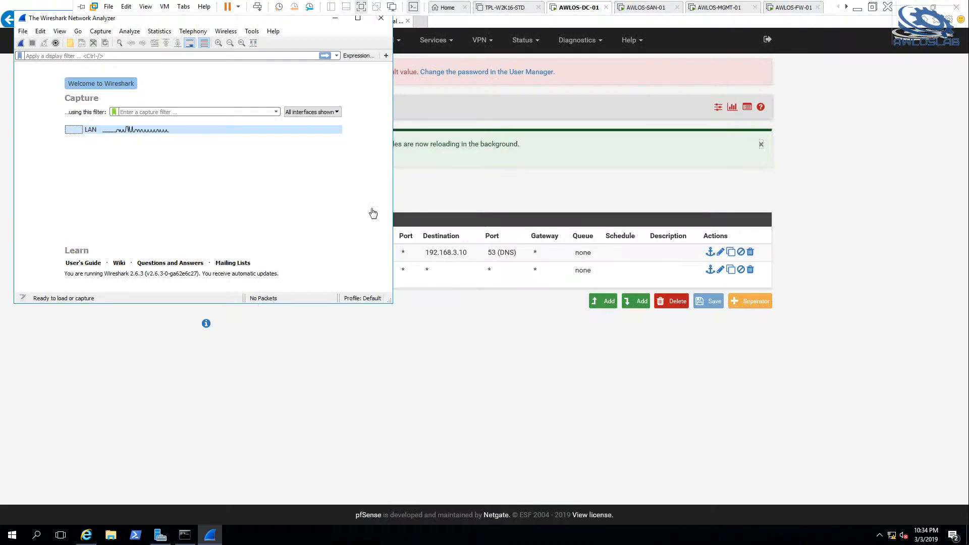
pyautogui.doubleClick(141, 130)
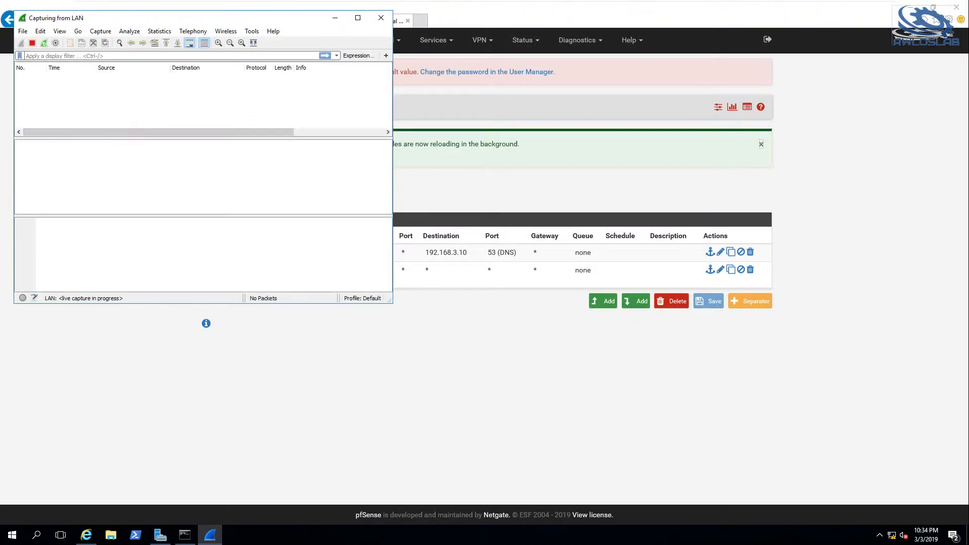
pyautogui.write('T')
pyautogui.press('BackSpace')
pyautogui.write('tcp.port == 53 || udp.port ==')
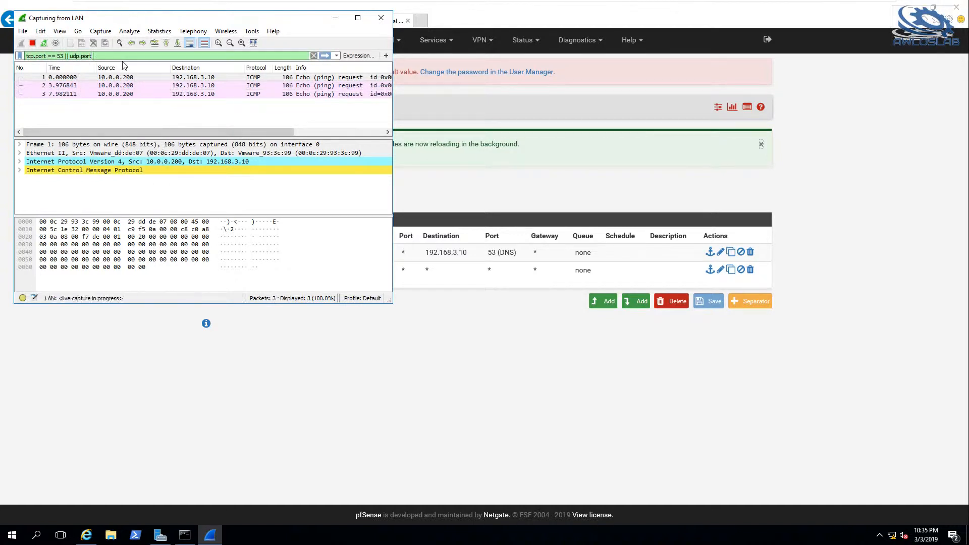
pyautogui.write(' 53')
pyautogui.press('Return')
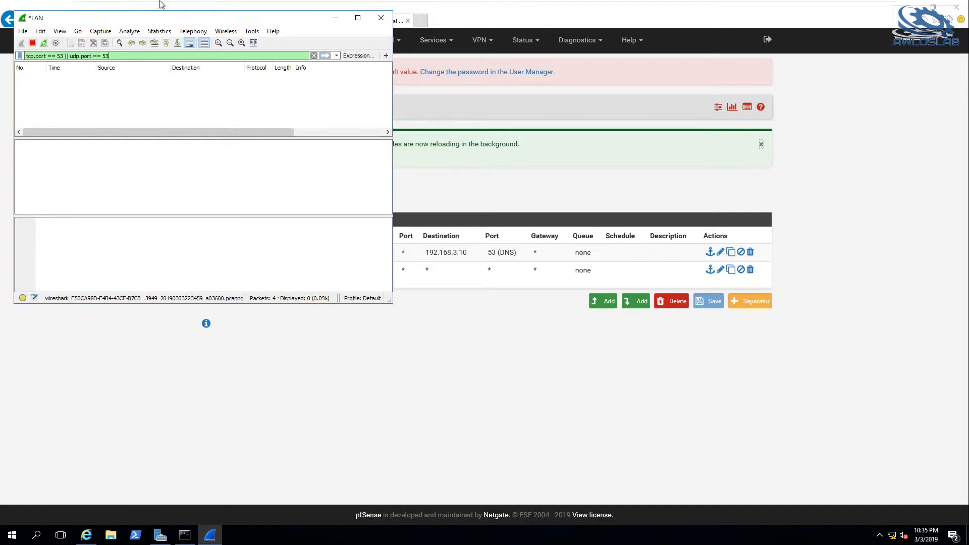
# On AWLOS-MGMT-01, extend the Wireshark display filter to tcp.port == 53 || udp.port == 53 and apply it.
pyautogui.moveTo(521, 4)
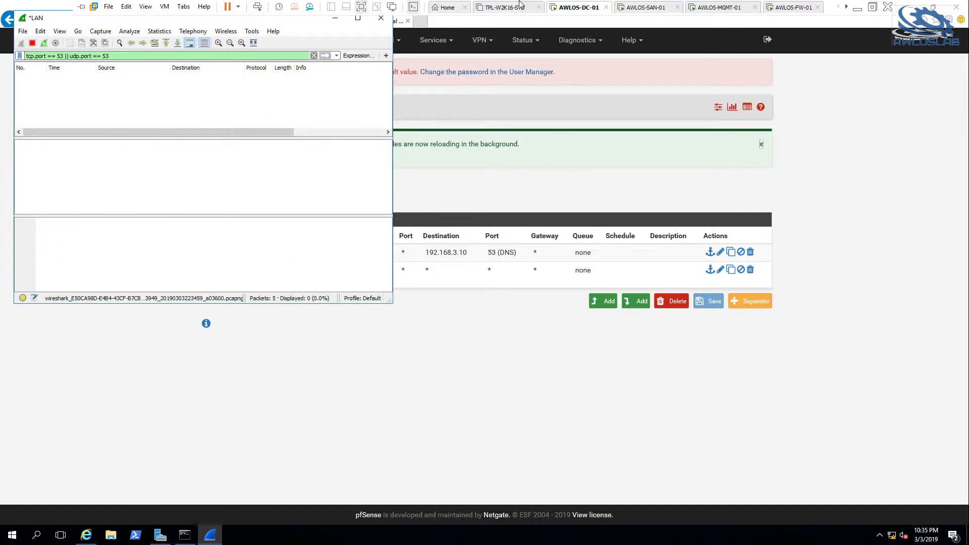
pyautogui.click(719, 8)
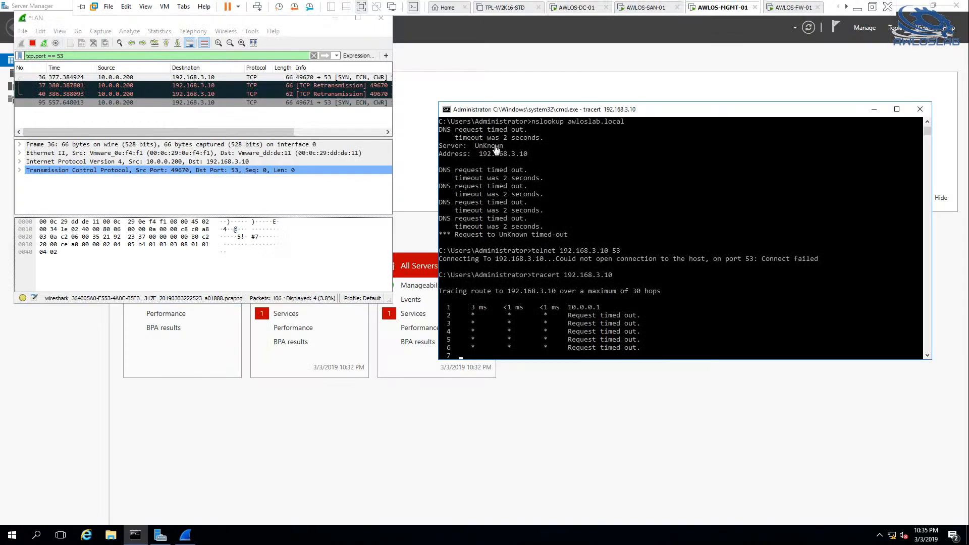
pyautogui.click(388, 297)
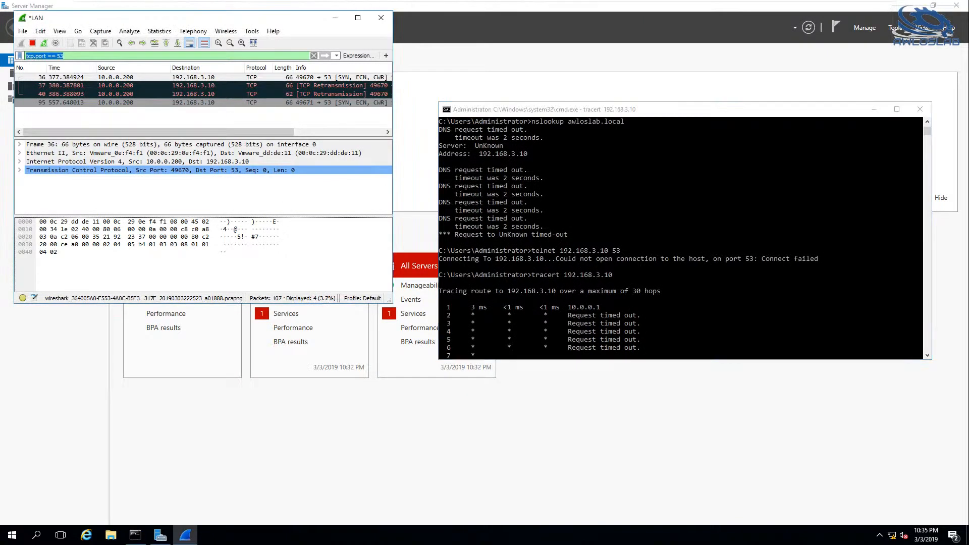
pyautogui.press('End')
pyautogui.write('|| udp.port == 53')
pyautogui.press('Return')
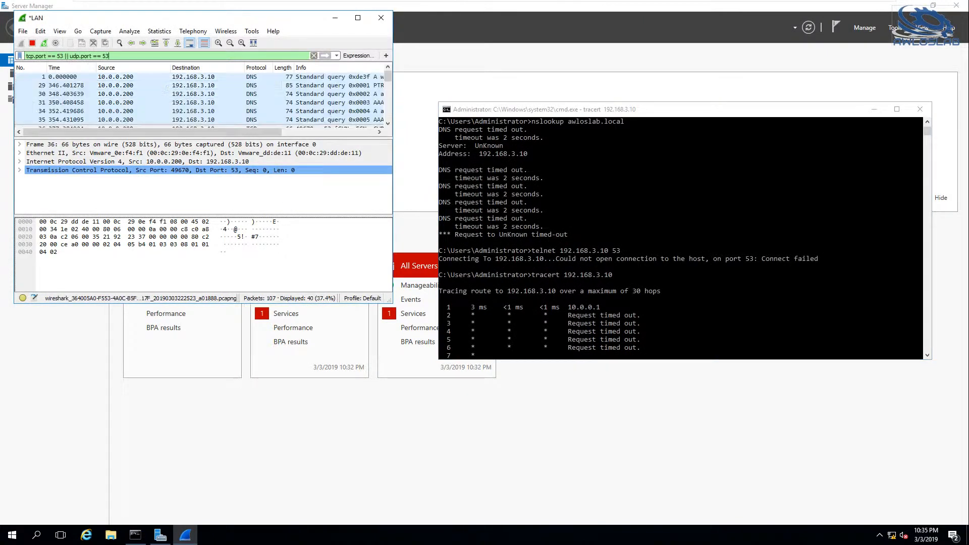
# Stop the running trace, retest TCP access with telnet 192.168.3.10 53, and inspect a captured TCP packet in Wireshark.
pyautogui.click(638, 295)
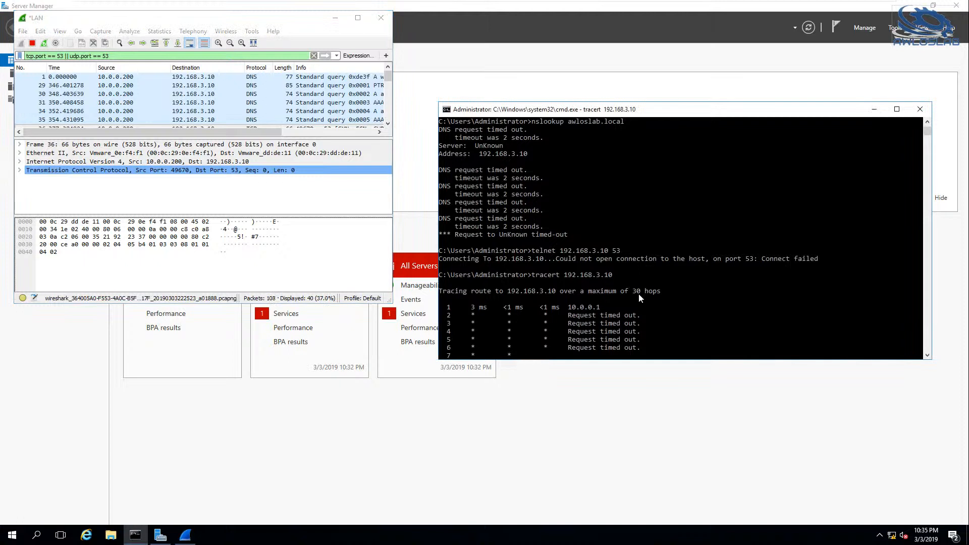
pyautogui.hotkey('ctrl', 'c')
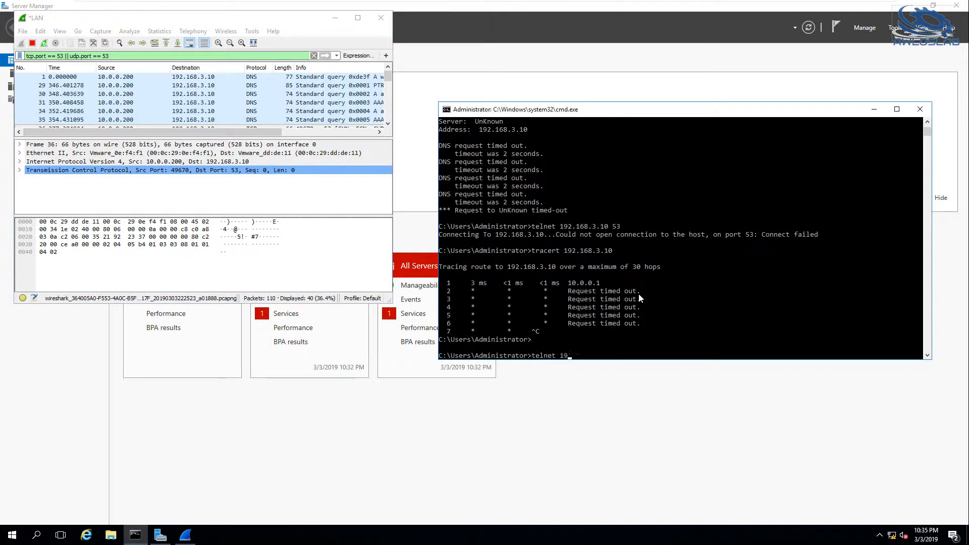
pyautogui.write('telnet 192.168.3.10 53')
pyautogui.press('Return')
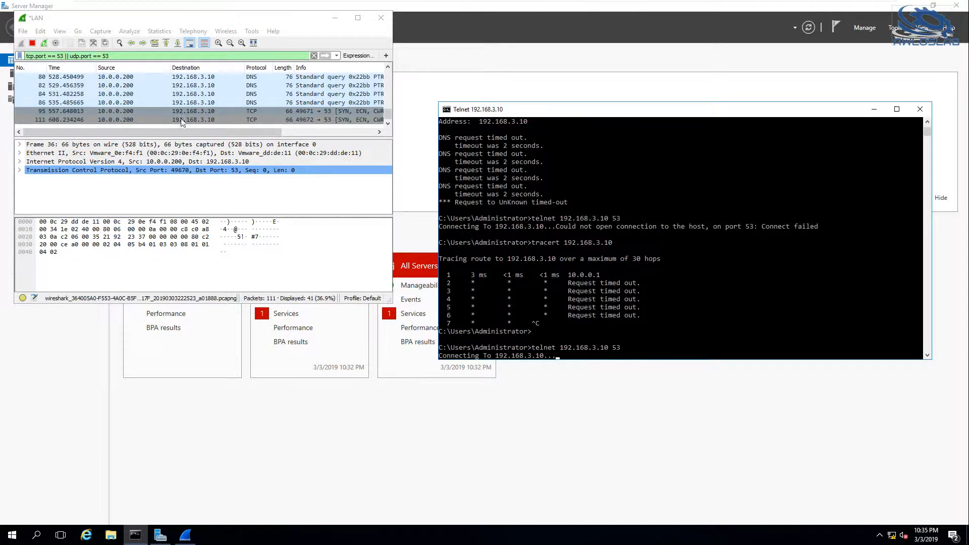
pyautogui.click(158, 112)
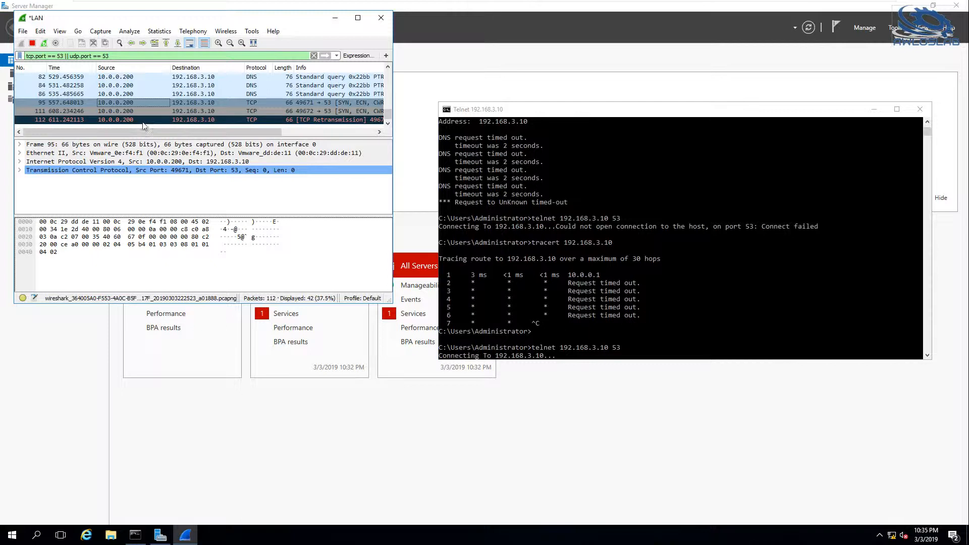
# Return to AWLOS-DC-01, open the Network and Sharing Center and move its window clear of Wireshark.
pyautogui.click(555, 7)
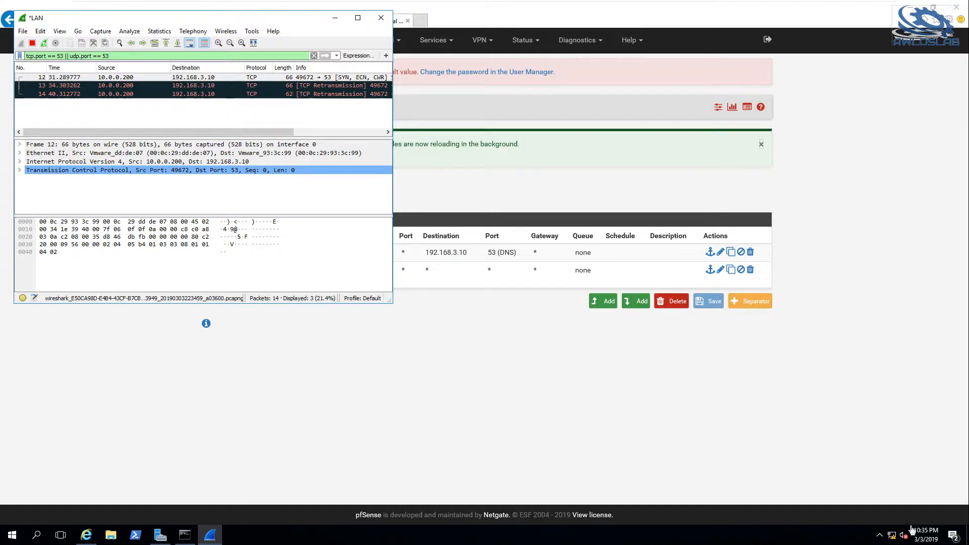
pyautogui.rightClick(892, 541)
pyautogui.click(904, 526)
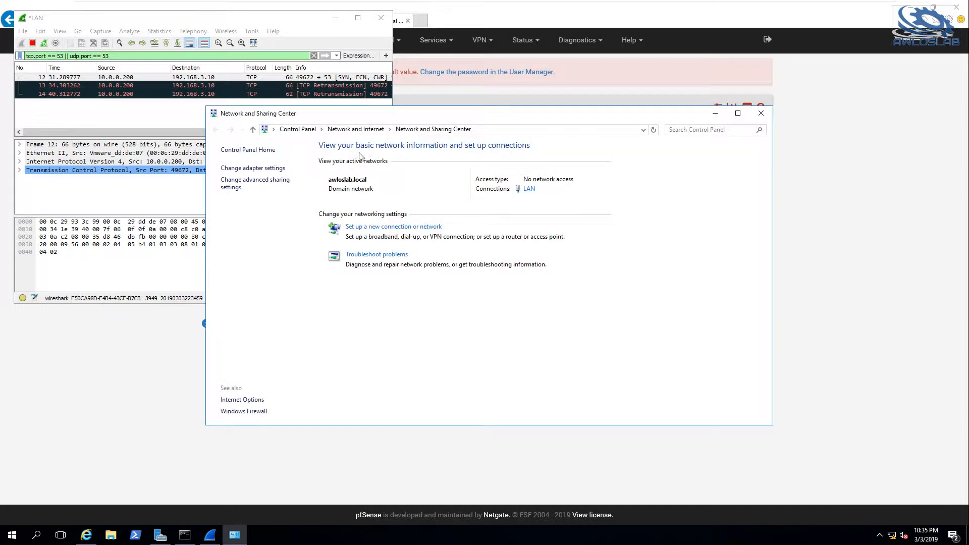
pyautogui.moveTo(358, 114); pyautogui.dragTo(690, 139)
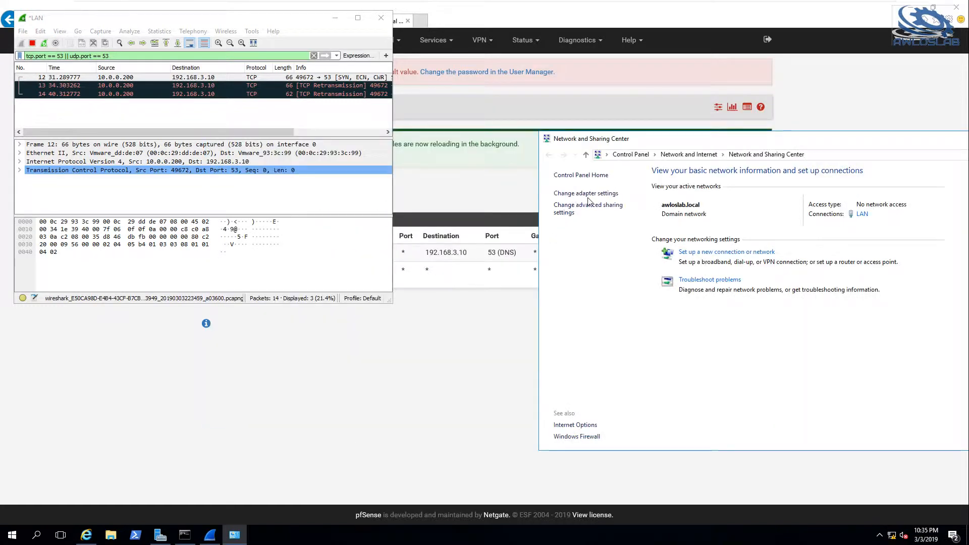
# Show the network adapters, move the window aside and open the LAN connection's properties.
pyautogui.click(580, 193)
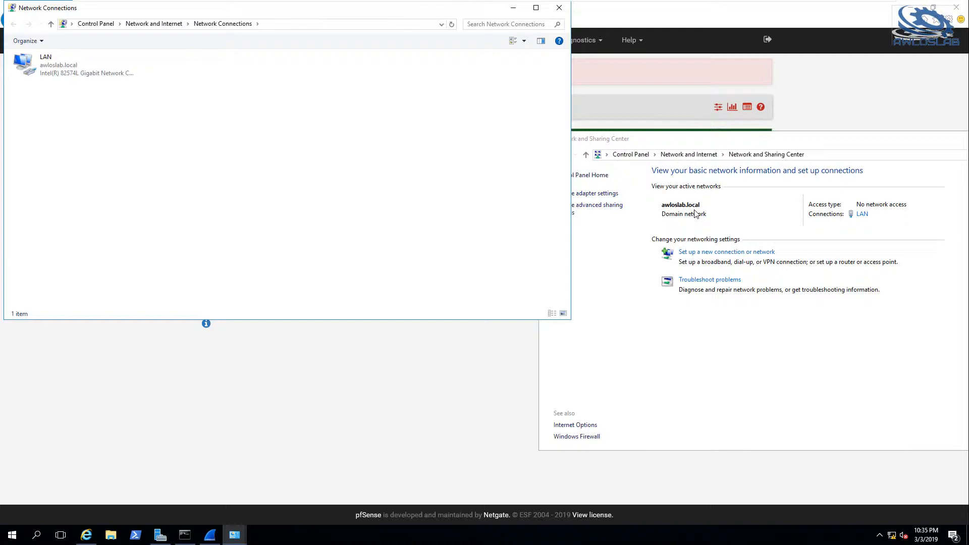
pyautogui.moveTo(305, 11); pyautogui.dragTo(577, 91)
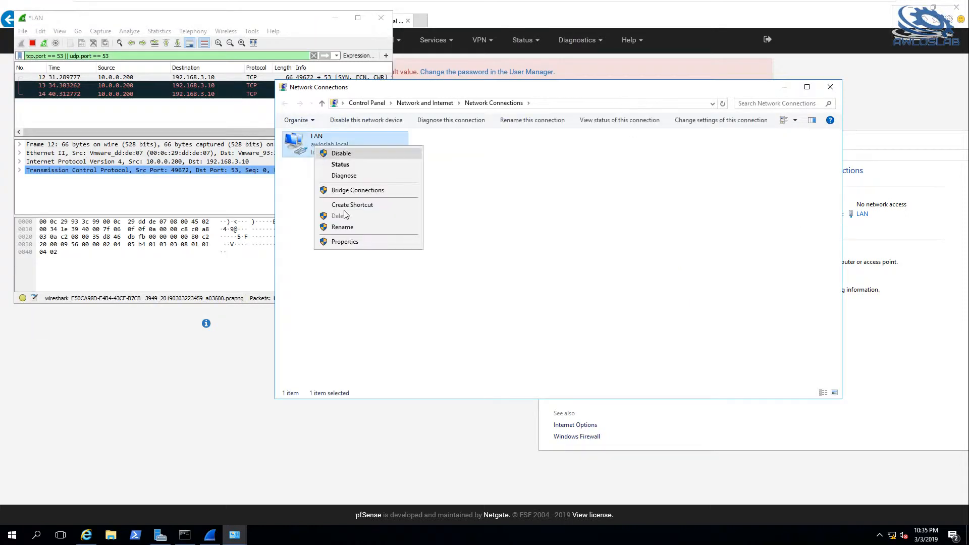
pyautogui.click(340, 241)
# Print AWLOS-DC-01's routing table with route print in the open command prompt.
pyautogui.click(185, 538)
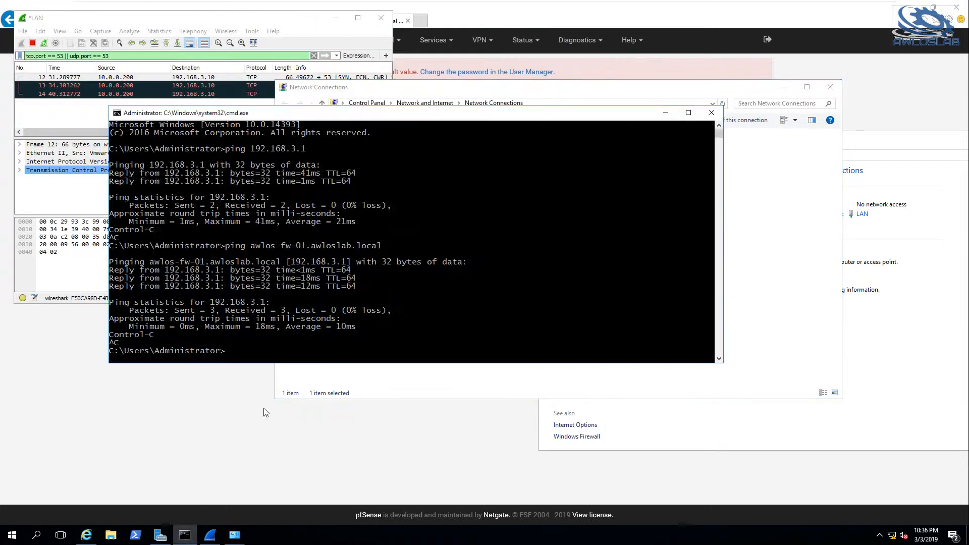
pyautogui.write('rotueue pr')
pyautogui.press('BackSpace')
pyautogui.press('BackSpace')
pyautogui.press('BackSpace')
pyautogui.press('BackSpace')
pyautogui.press('BackSpace')
pyautogui.press('BackSpace')
pyautogui.write('ute print')
pyautogui.press('Return')
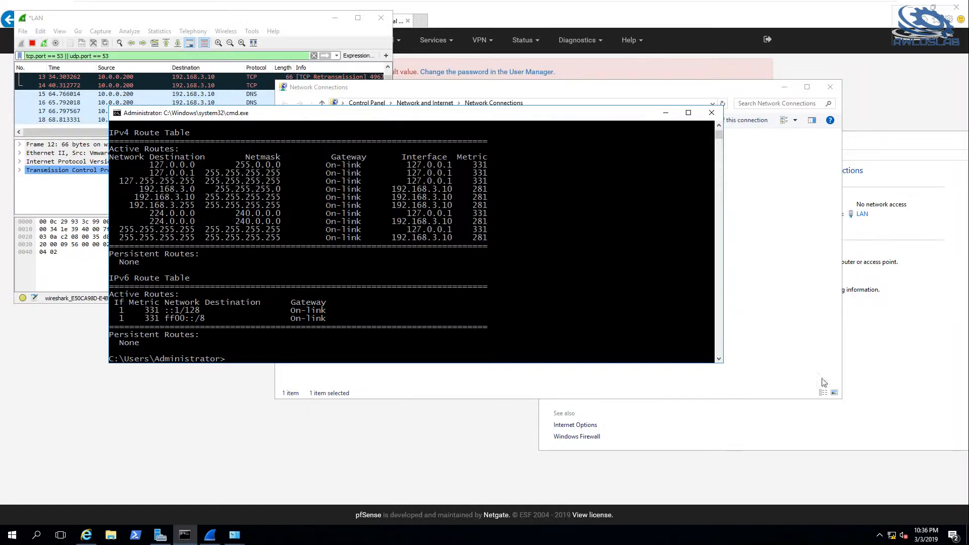
# Set the LAN adapter's IPv4 default gateway to 192.168.3.1 and save the connection properties.
pyautogui.hotkey('alt', 'Tab')
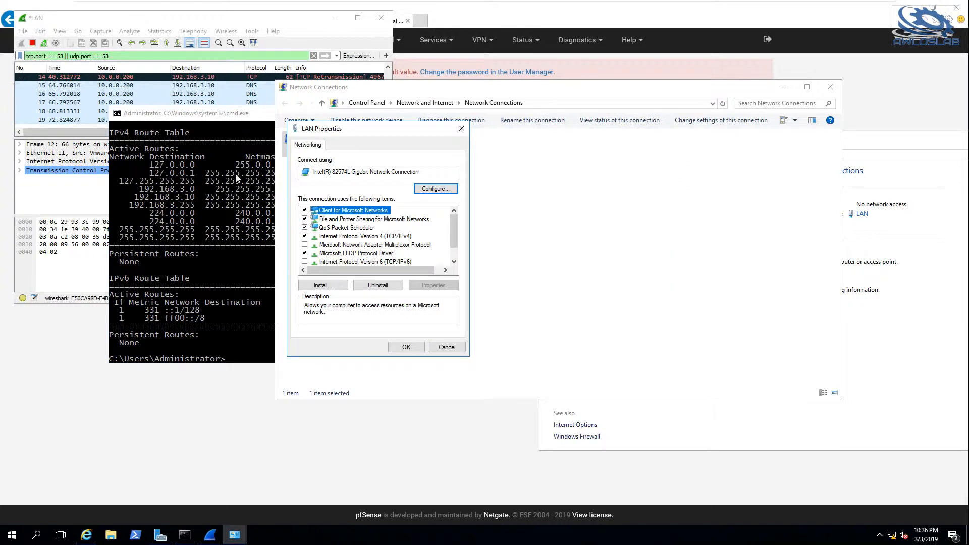
pyautogui.doubleClick(398, 236)
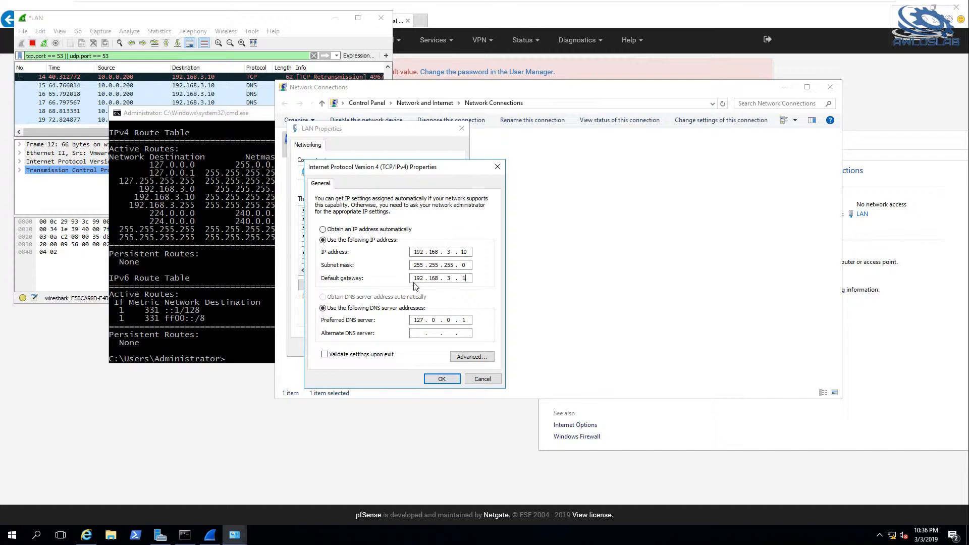
pyautogui.click(442, 379)
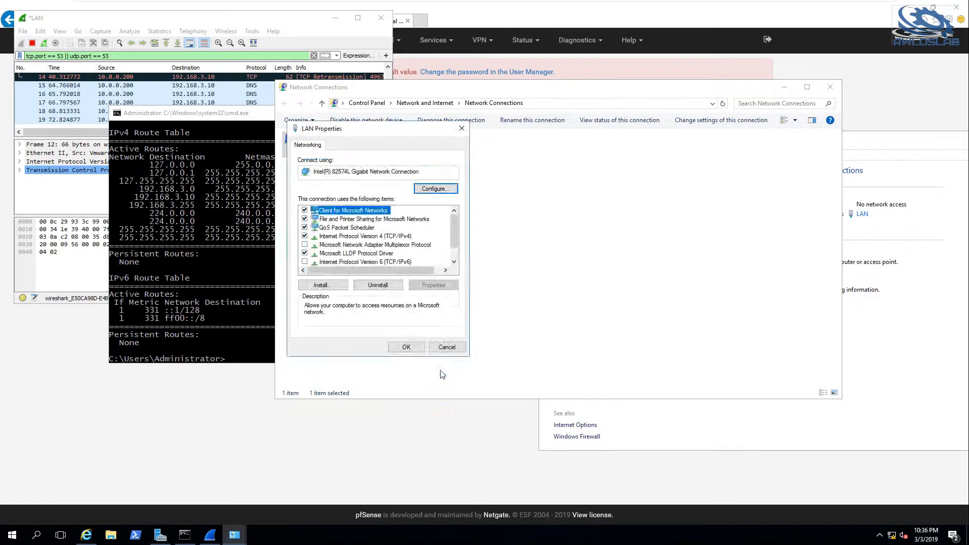
pyautogui.click(404, 349)
# Switch to AWLOS-MGMT-01 and retest TCP access to the DNS server with telnet 192.168.3.10 53.
pyautogui.click(63, 103)
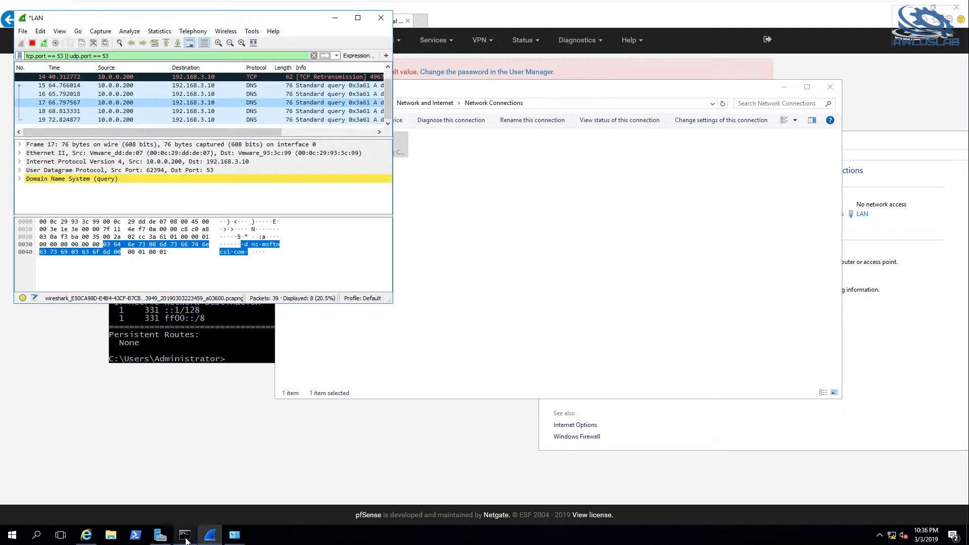
pyautogui.click(688, 7)
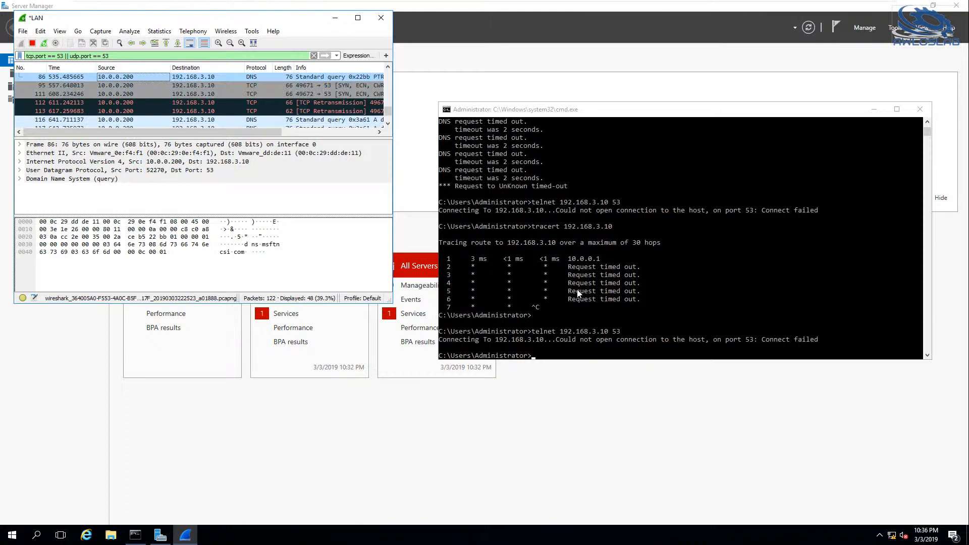
pyautogui.press('Up')
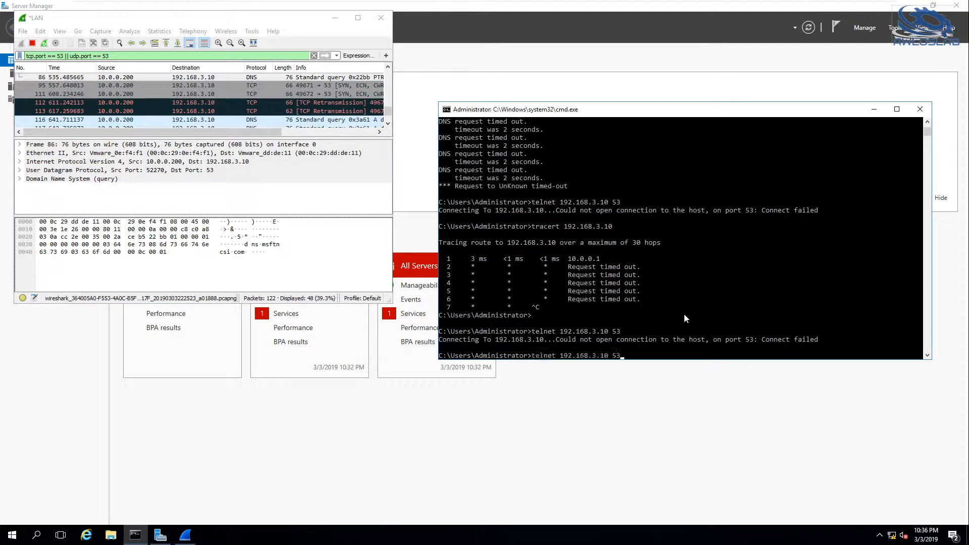
pyautogui.press('Return')
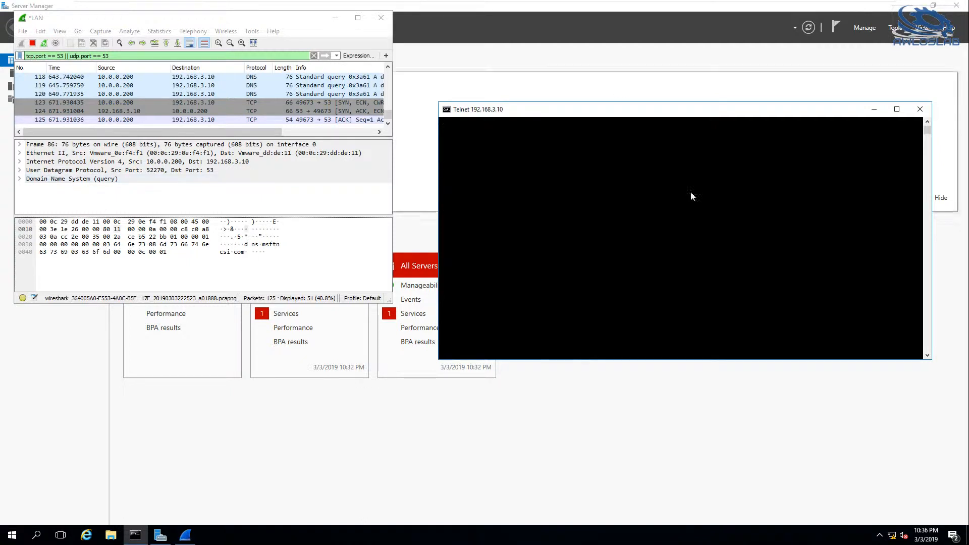
pyautogui.click(595, 222)
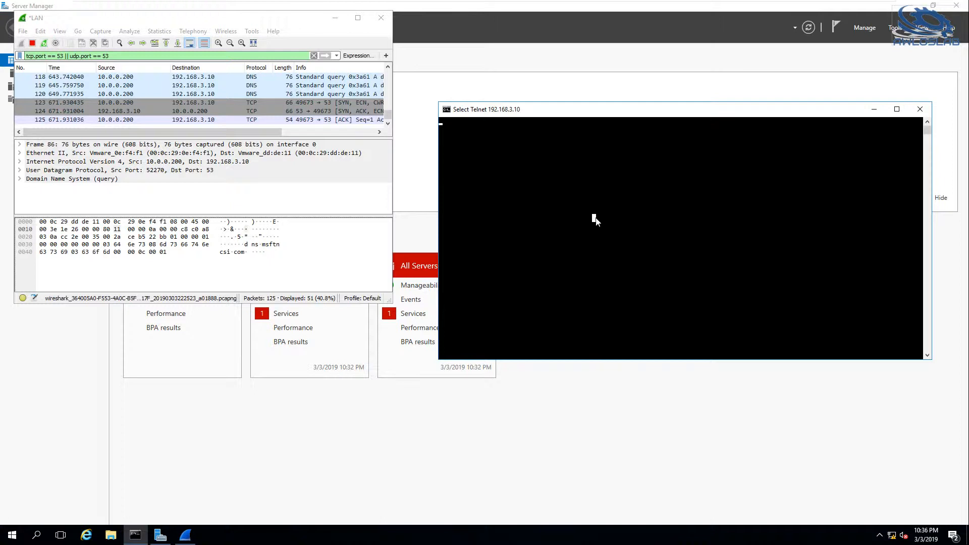
pyautogui.press('Escape')
# Open another command prompt and resolve the domain name with nslookup awloslab.local.
pyautogui.press('super+r')
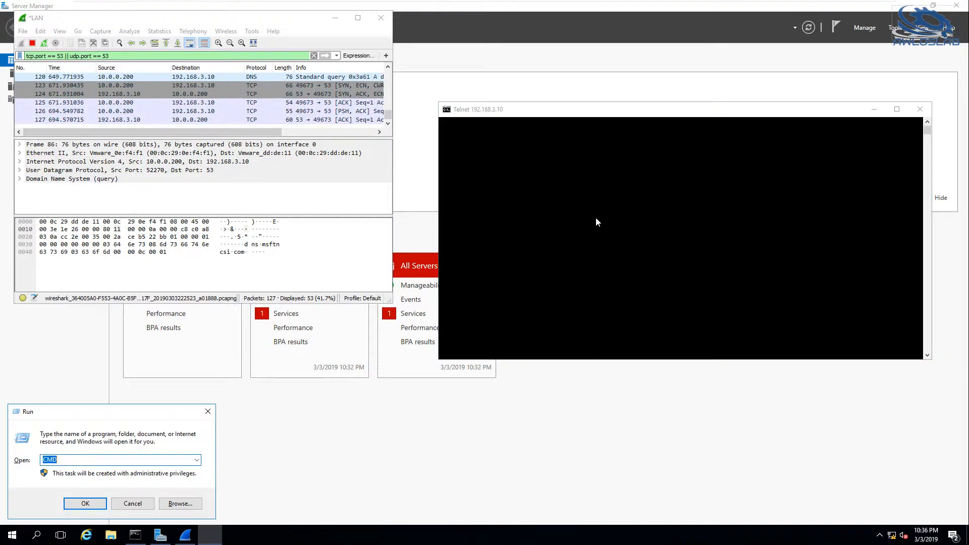
pyautogui.press('Return')
pyautogui.write('nsloo')
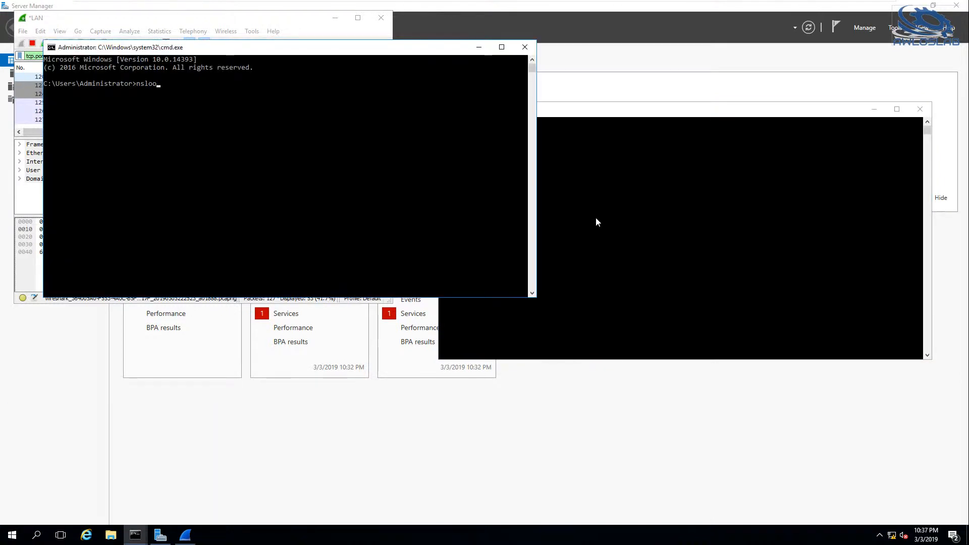
pyautogui.write('kup awloslab.local')
pyautogui.press('Return')
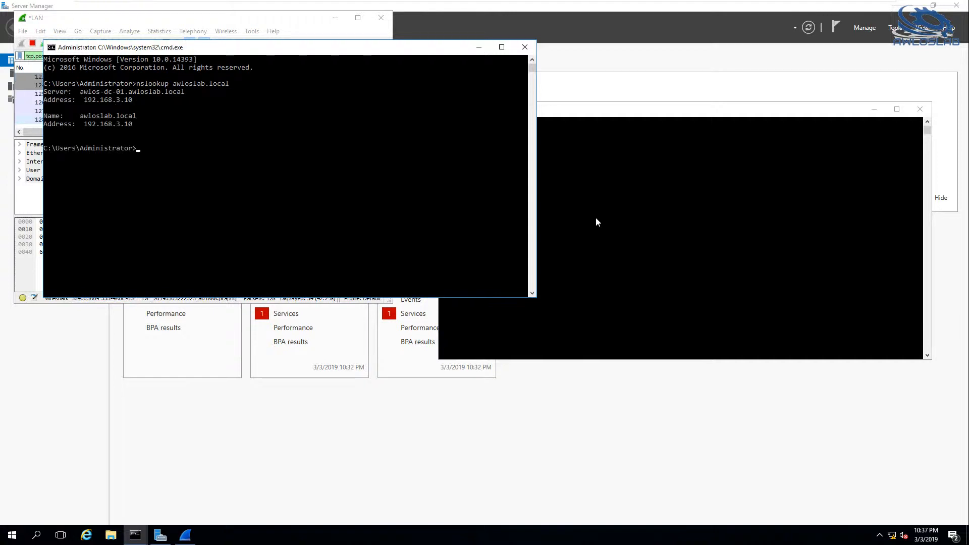
# Run a reverse DNS lookup on the domain controller with nslookup 192.168.3.10.
pyautogui.press('Up')
pyautogui.press('BackSpace')
pyautogui.press('BackSpace')
pyautogui.press('BackSpace')
pyautogui.press('BackSpace')
pyautogui.press('BackSpace')
pyautogui.press('BackSpace')
pyautogui.press('BackSpace')
pyautogui.press('BackSpace')
pyautogui.press('BackSpace')
pyautogui.press('BackSpace')
pyautogui.press('BackSpace')
pyautogui.press('BackSpace')
pyautogui.press('BackSpace')
pyautogui.press('BackSpace')
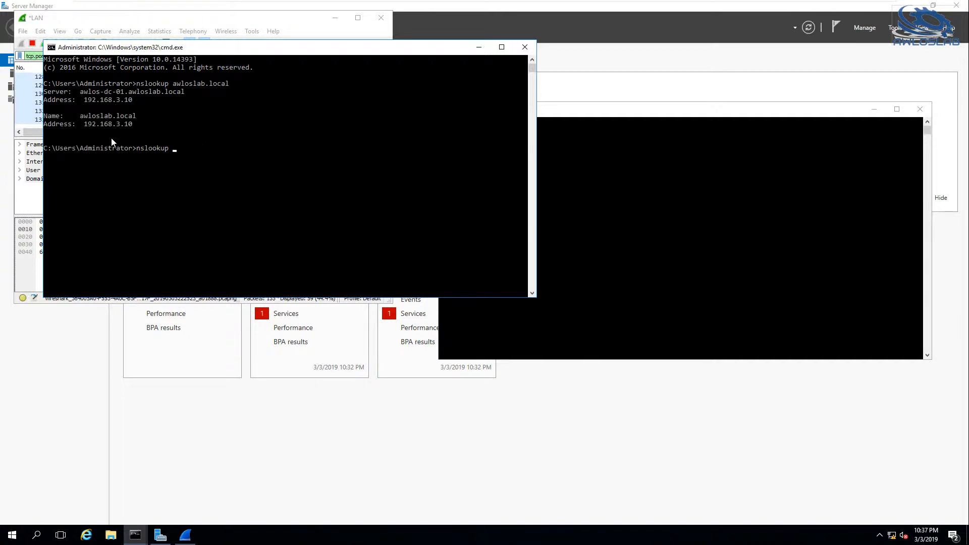
pyautogui.write('192.168.3.10')
pyautogui.press('Return')
pyautogui.press('Return')
# In Server Manager, open the local server's computer name and domain settings and choose Domain membership.
pyautogui.click(471, 28)
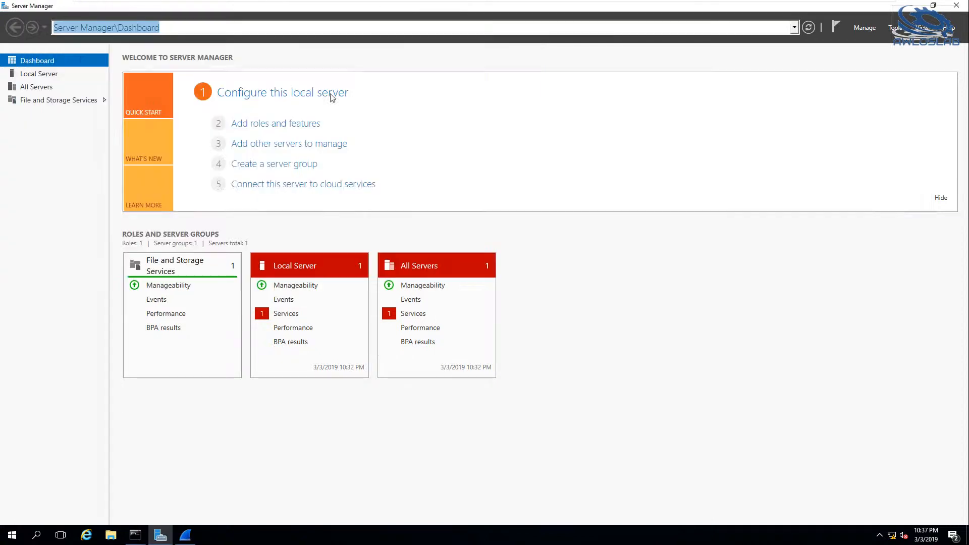
pyautogui.click(47, 75)
pyautogui.click(232, 89)
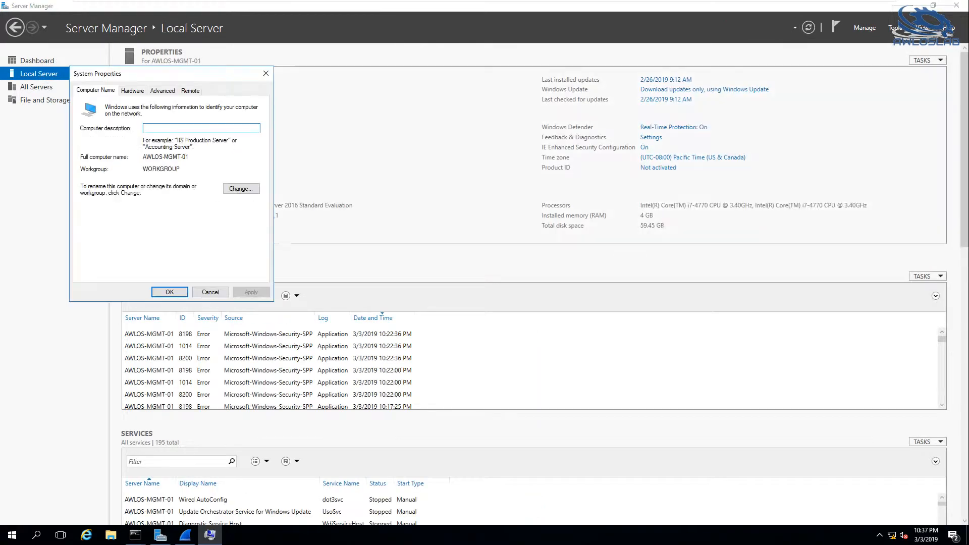
pyautogui.click(241, 189)
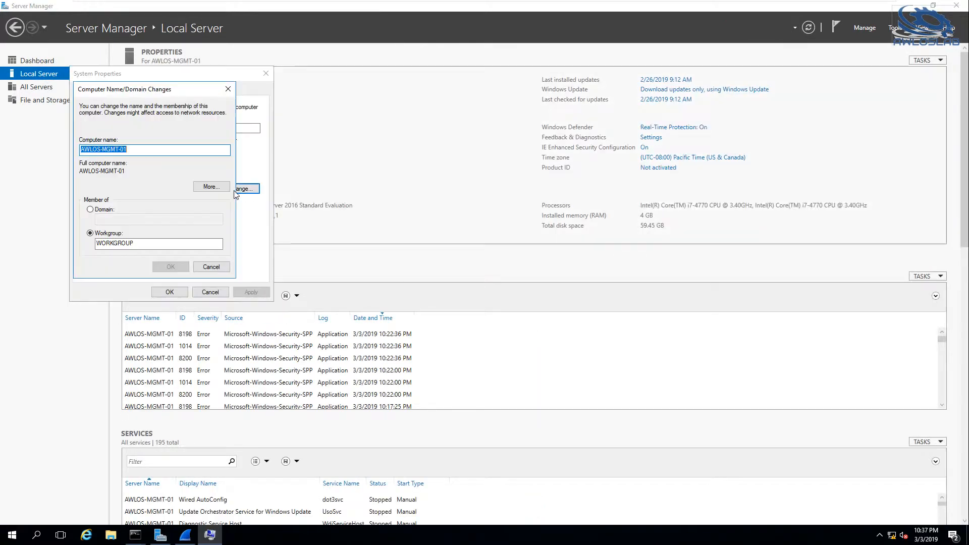
pyautogui.click(103, 210)
# Enter awloslab.local as the domain and try to join AWLOS-MGMT-01 to it.
pyautogui.write('AWLOSLA')
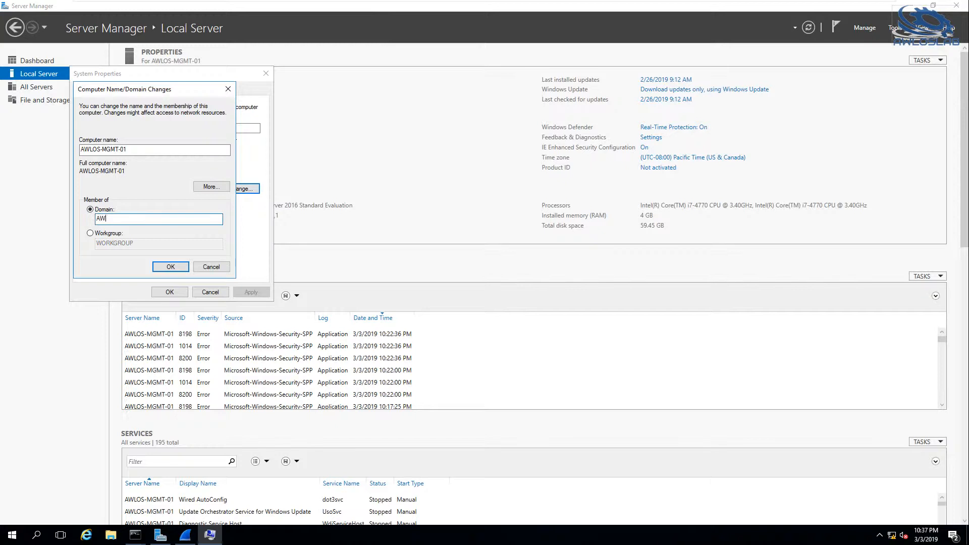
pyautogui.press('BackSpace')
pyautogui.press('BackSpace')
pyautogui.press('BackSpace')
pyautogui.press('BackSpace')
pyautogui.press('BackSpace')
pyautogui.press('BackSpace')
pyautogui.press('BackSpace')
pyautogui.write('awloslab.loca')
pyautogui.click(173, 269)
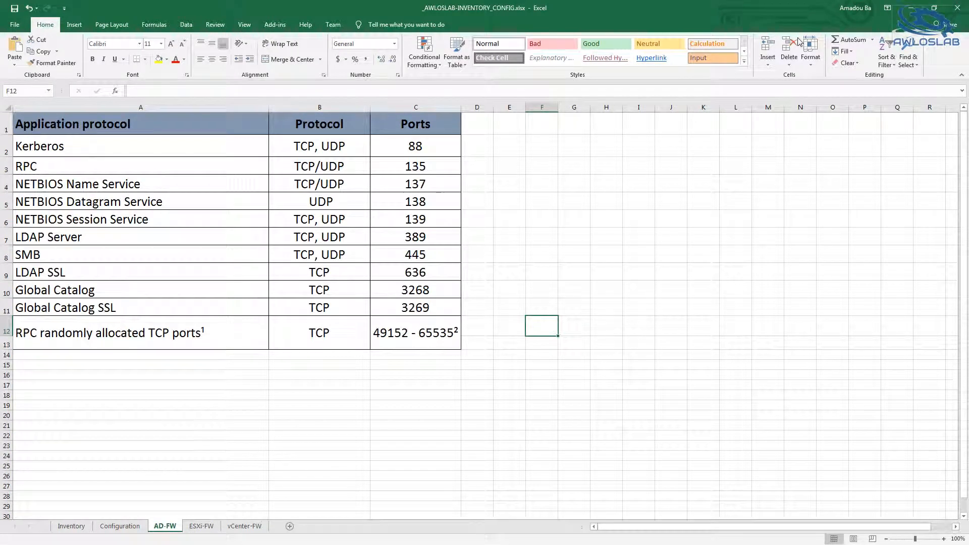
# Take the workbook with the AD-FW port list out of full screen and move its window away from the virtual machine view.
pyautogui.click(934, 7)
pyautogui.moveTo(767, 16); pyautogui.dragTo(762, 36)
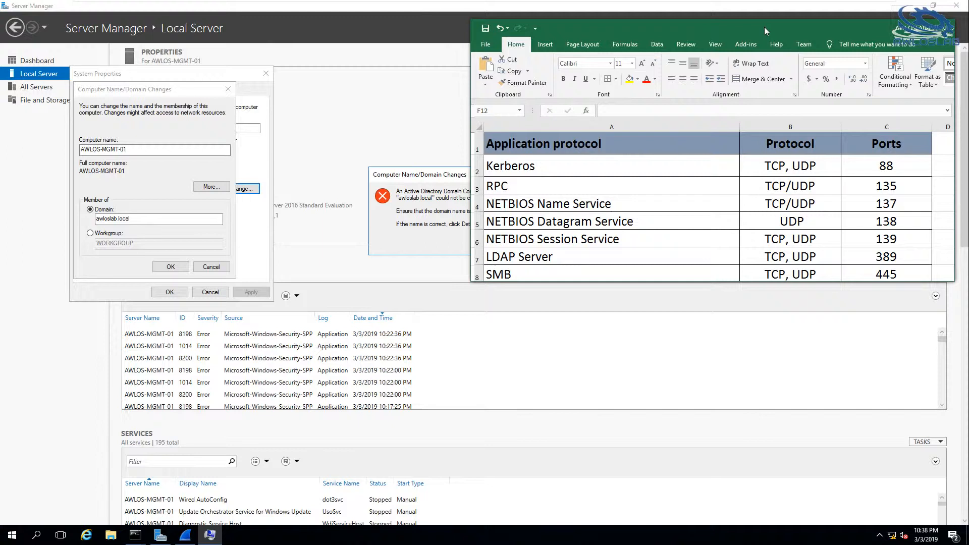
pyautogui.moveTo(669, 86); pyautogui.dragTo(0, 10)
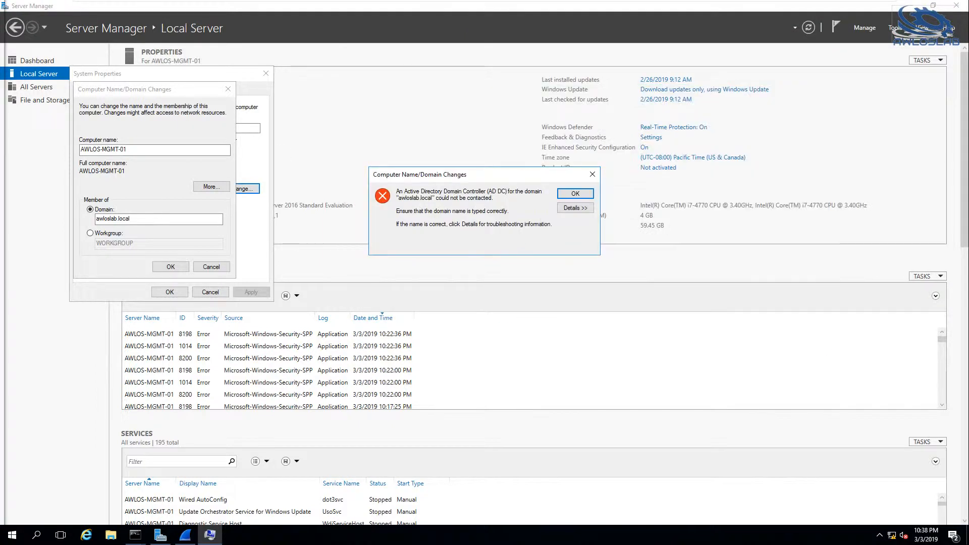
# Switch to AWLOS-DC-01, stop the capture, close Wireshark and Network Connections, and bring the pfSense page to the front.
pyautogui.moveTo(377, 6)
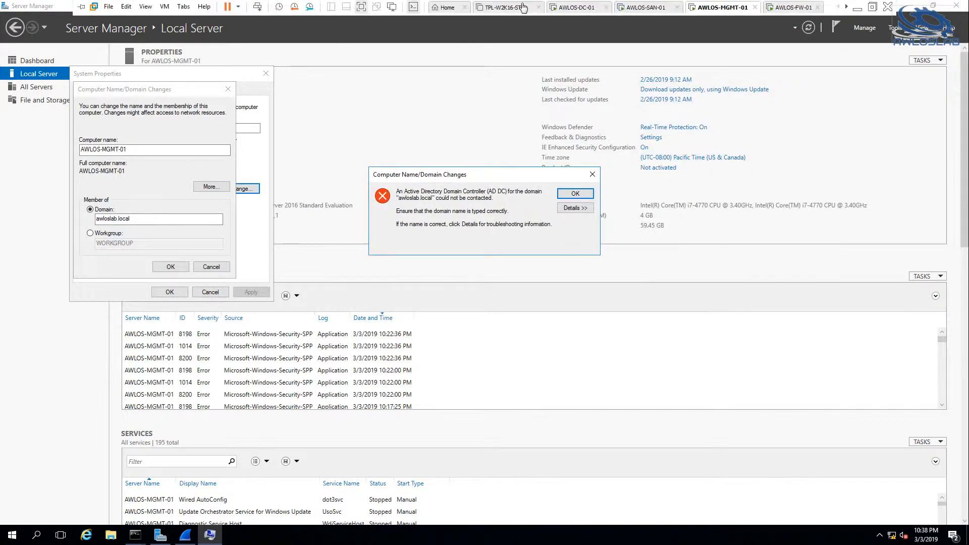
pyautogui.click(577, 9)
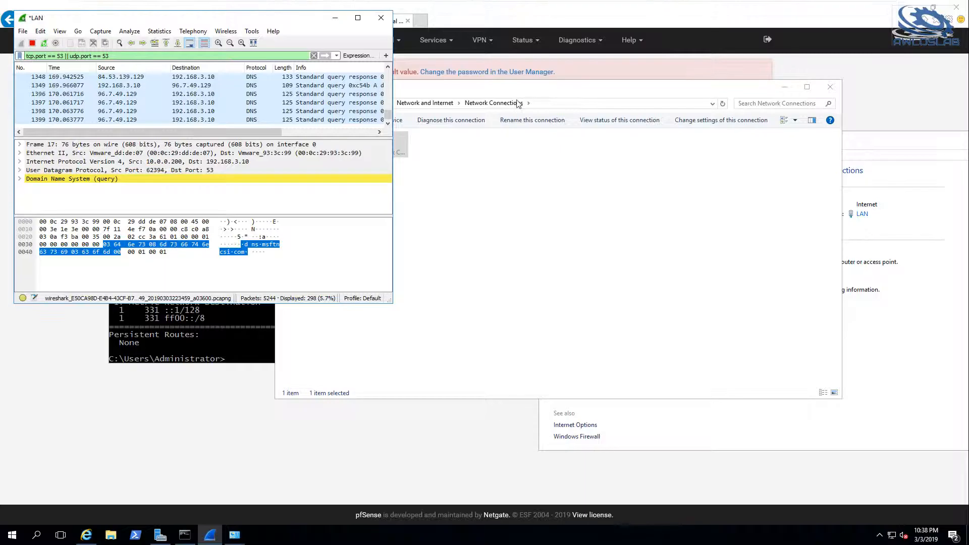
pyautogui.click(536, 183)
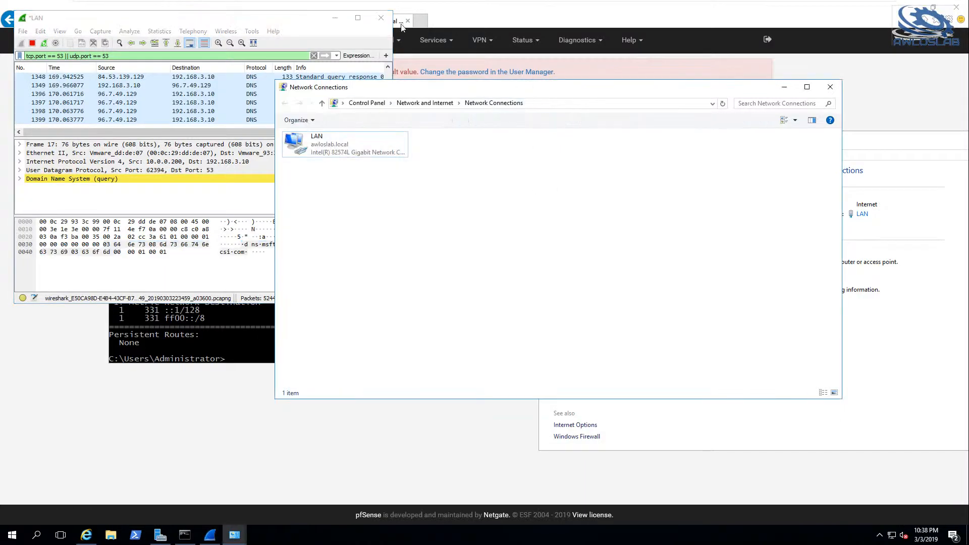
pyautogui.click(273, 183)
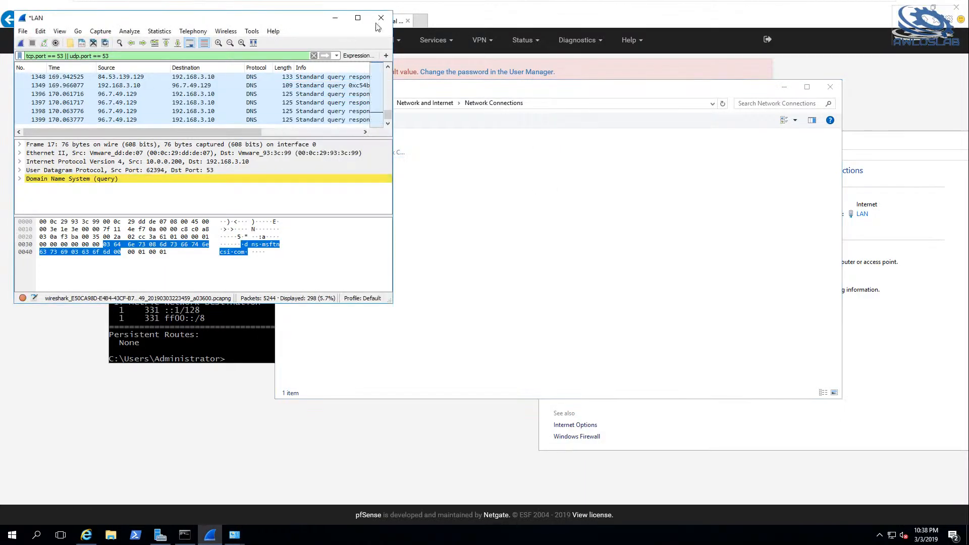
pyautogui.click(381, 18)
pyautogui.click(505, 279)
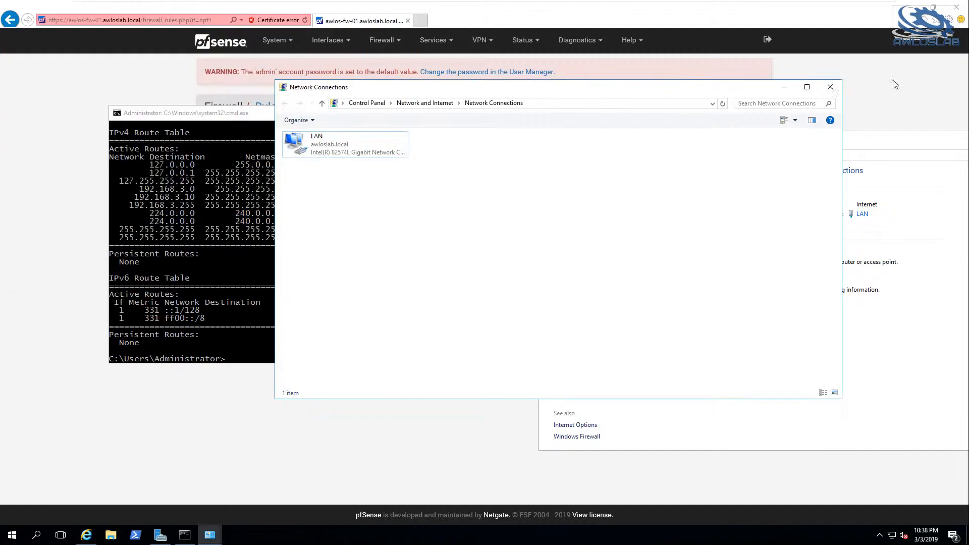
pyautogui.click(831, 87)
pyautogui.click(17, 222)
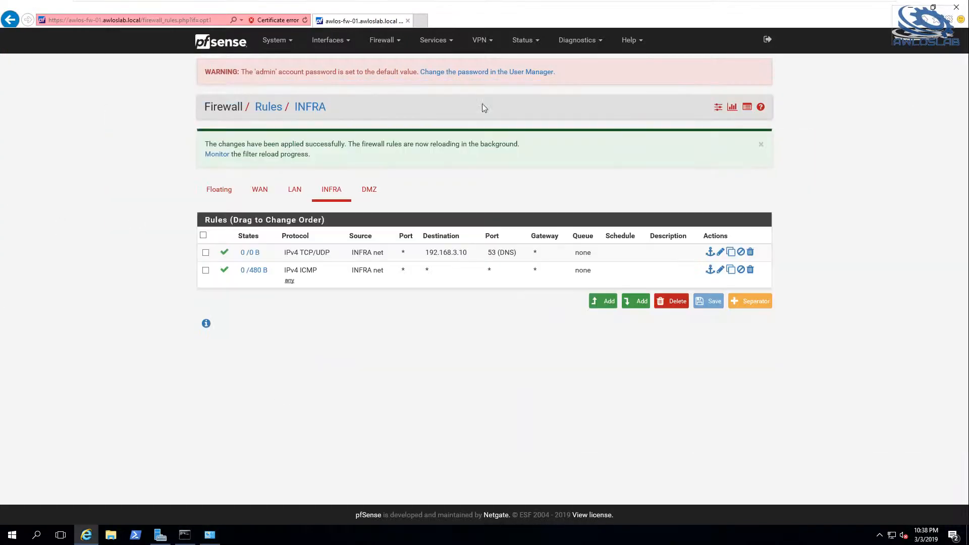
# Start a new pfSense firewall port alias named AD-Clients, keeping the type Port(s).
pyautogui.click(384, 42)
pyautogui.click(382, 64)
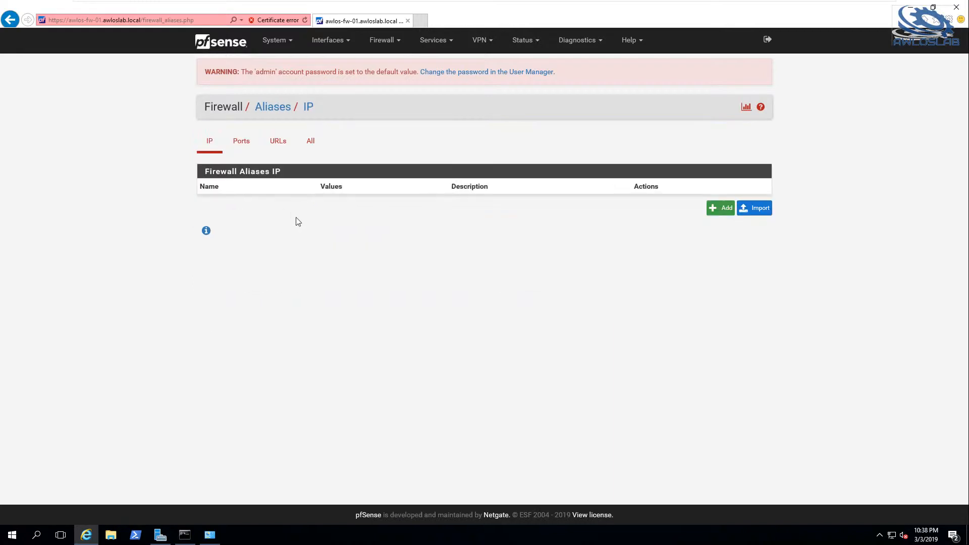
pyautogui.click(243, 147)
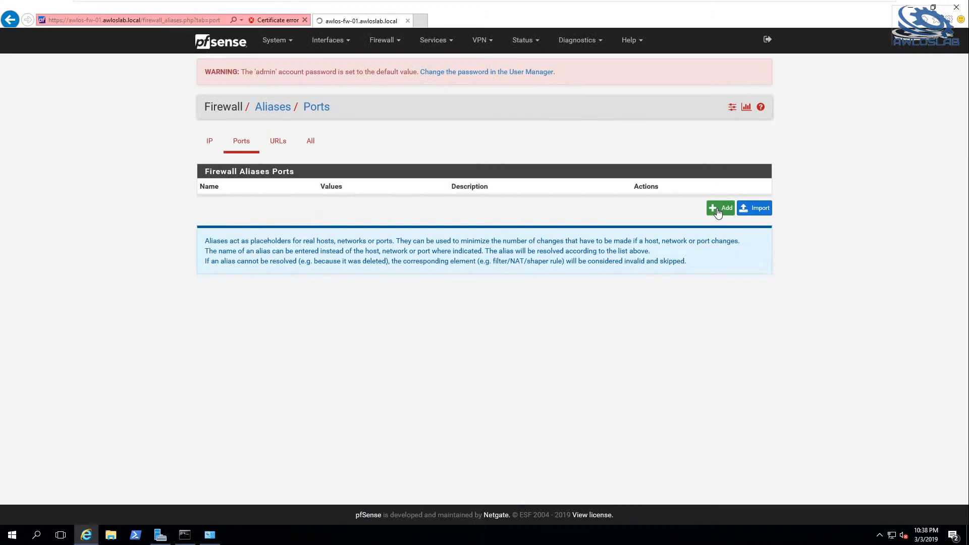
pyautogui.click(719, 212)
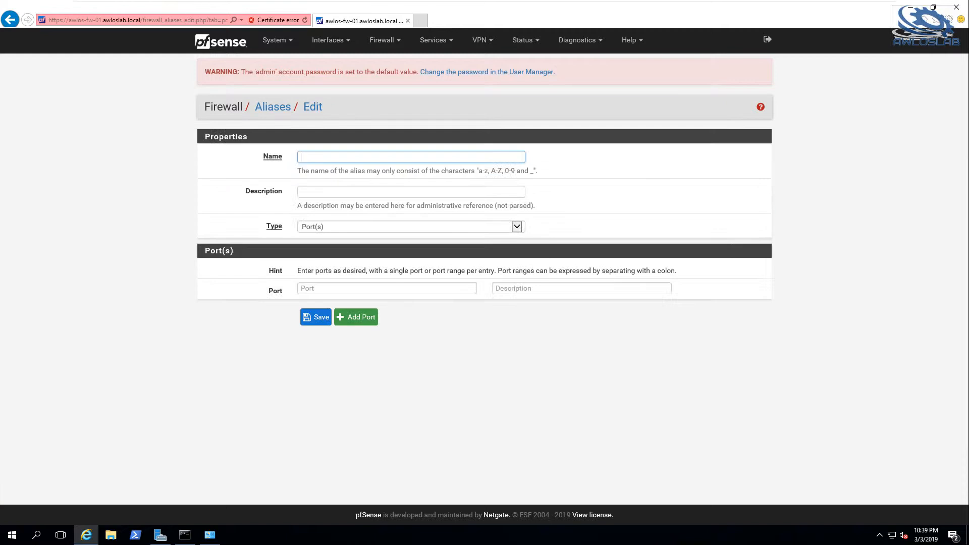
pyautogui.write('AD-Client')
pyautogui.click(326, 227)
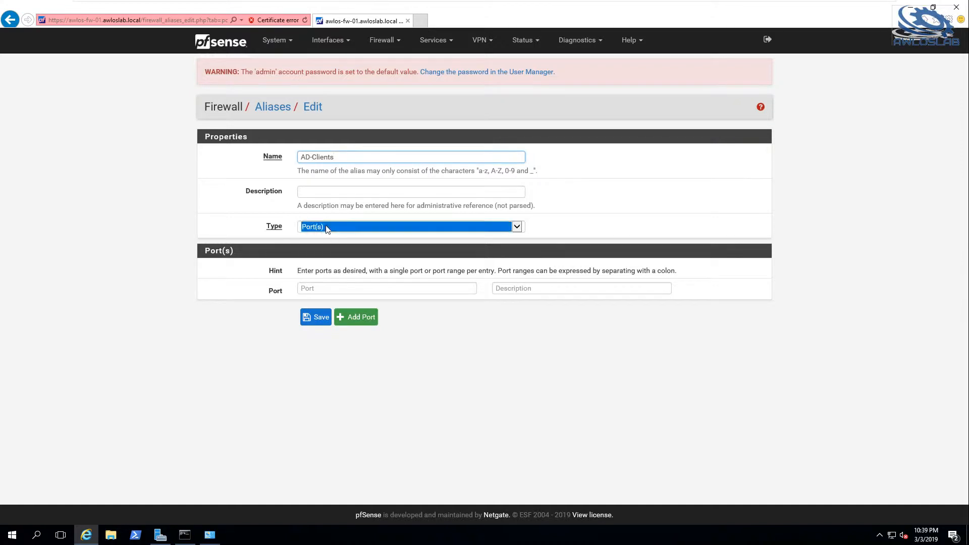
pyautogui.click(641, 209)
# Enter port 88 with the description Kerberos as the alias's first port entry.
pyautogui.click(353, 289)
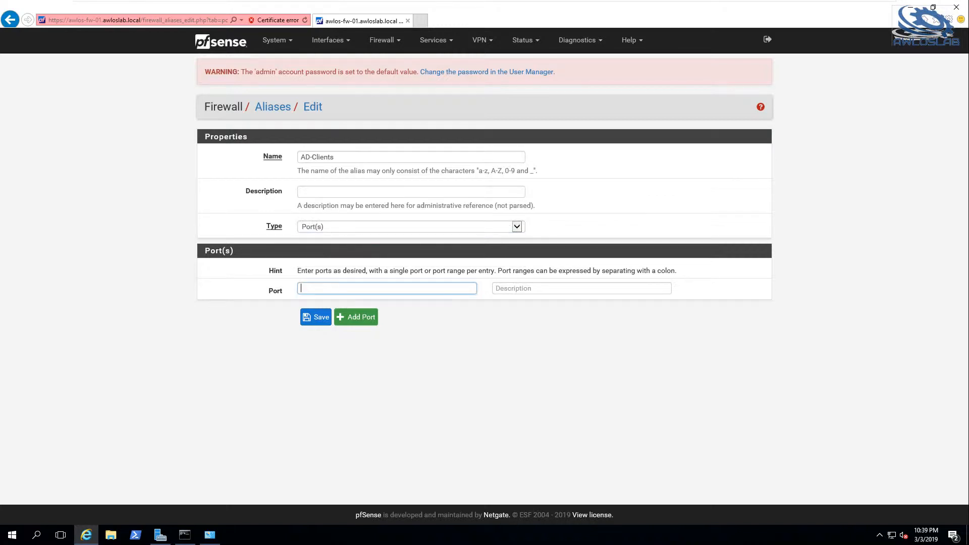
pyautogui.write('88')
pyautogui.press('Tab')
pyautogui.write('Kerbero')
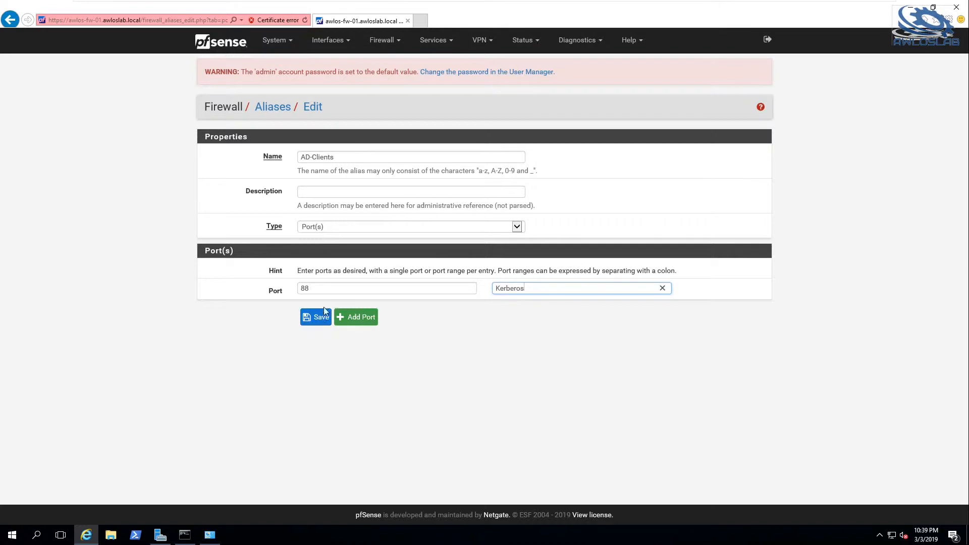
# Rename the port alias to ADClients, without the hyphen, and save it.
pyautogui.click(323, 313)
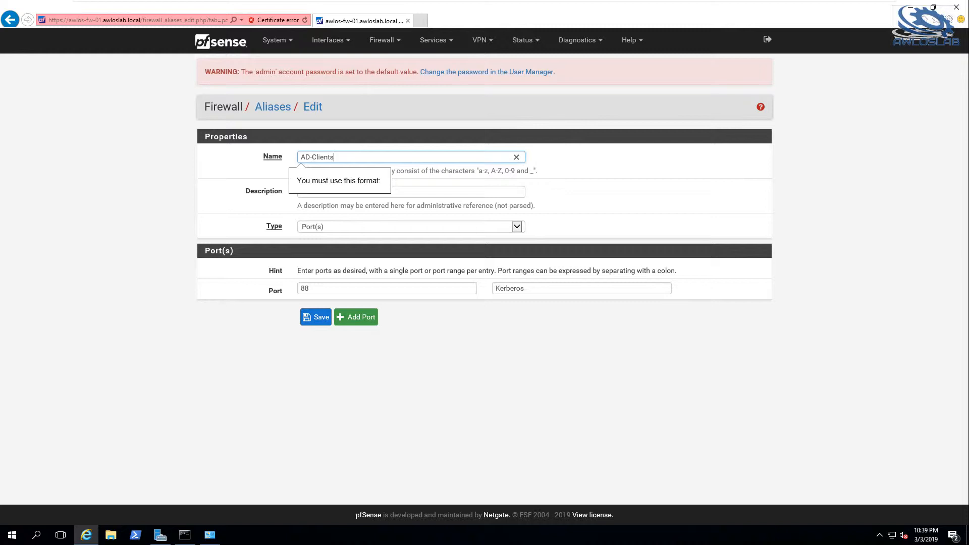
pyautogui.click(312, 157)
pyautogui.press('BackSpace')
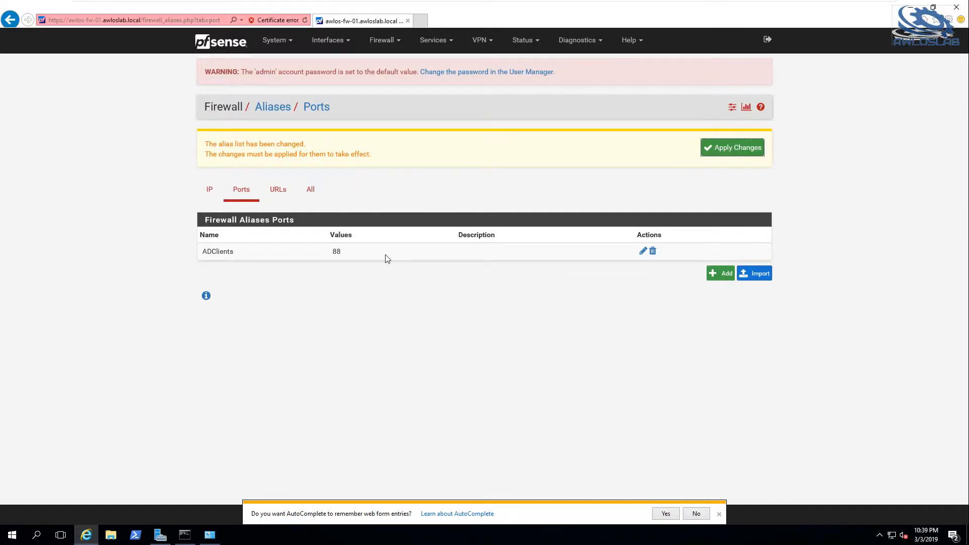
# Reopen the ADClients alias for editing, add three more port rows, and enter port 135 in the first new row.
pyautogui.click(643, 251)
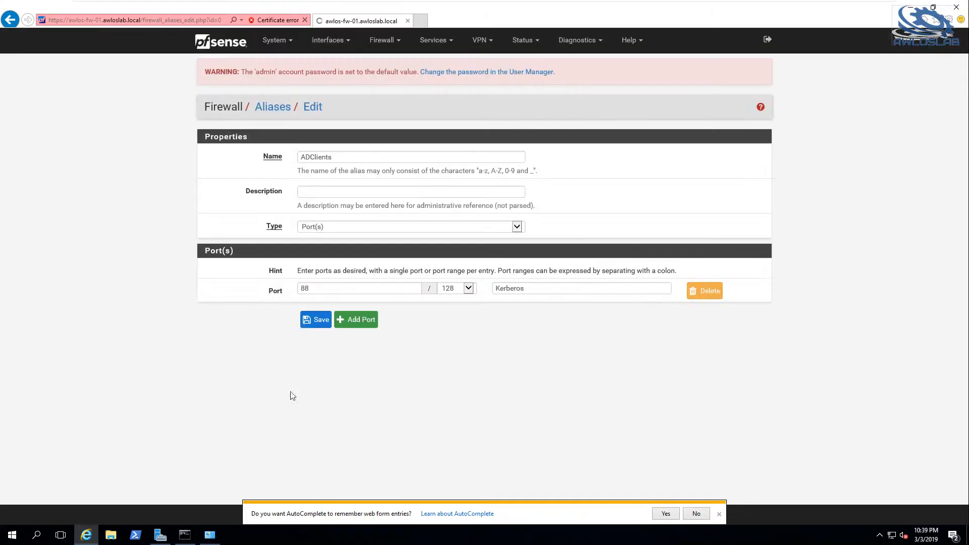
pyautogui.click(356, 322)
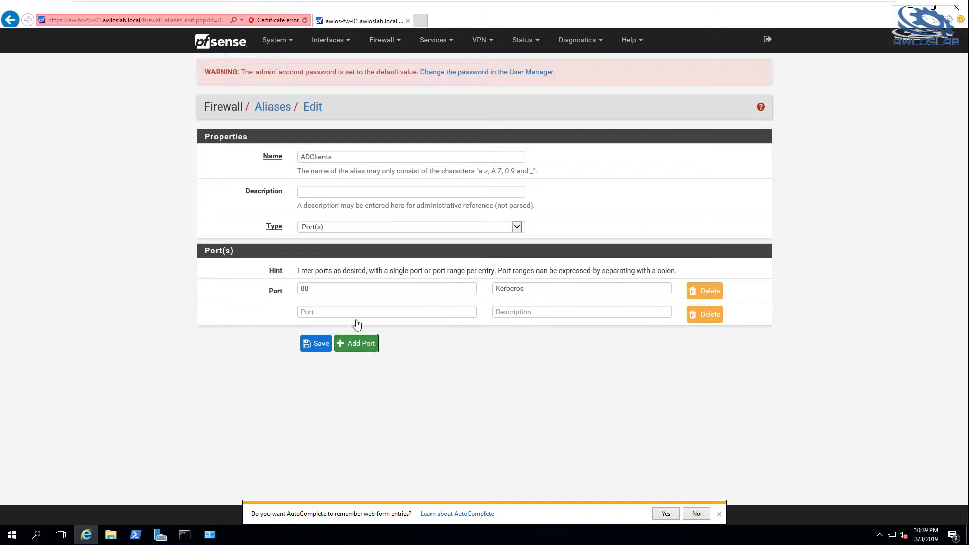
pyautogui.click(358, 343)
pyautogui.click(359, 370)
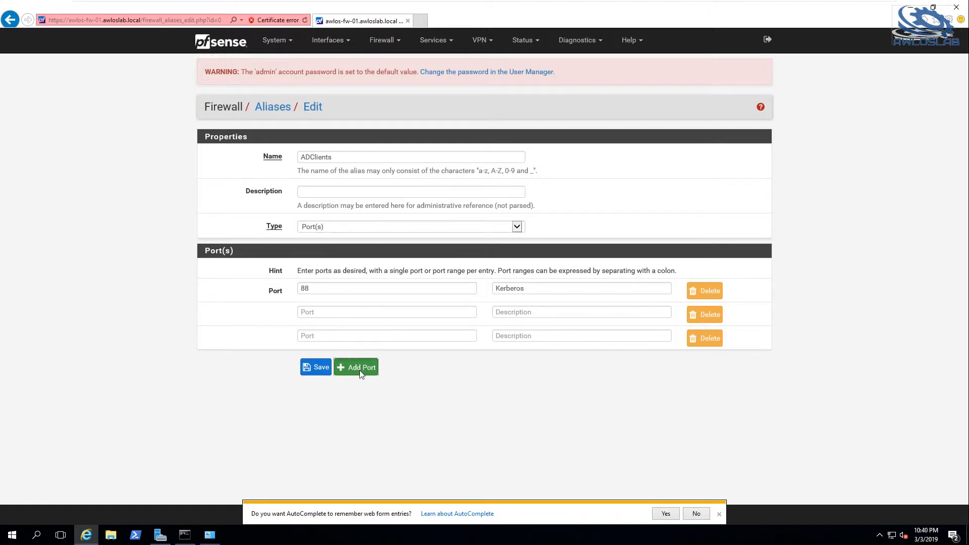
pyautogui.click(341, 313)
pyautogui.write('135')
# Add ports 137, 139, 389, 445, 636, 3268 and 3269 and the range 49152:65535 to the alias, one per row.
pyautogui.click(342, 336)
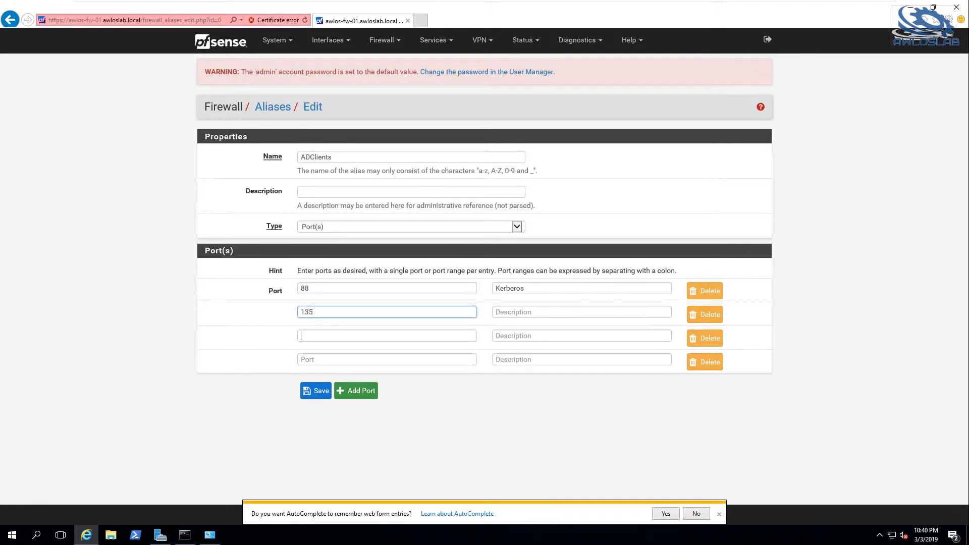
pyautogui.write('13')
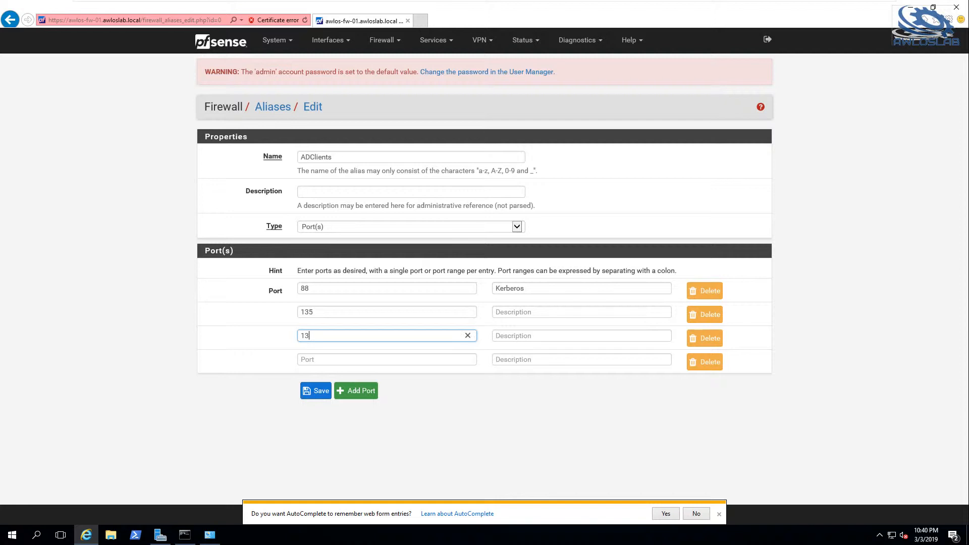
pyautogui.write('7')
pyautogui.click(343, 359)
pyautogui.write('139')
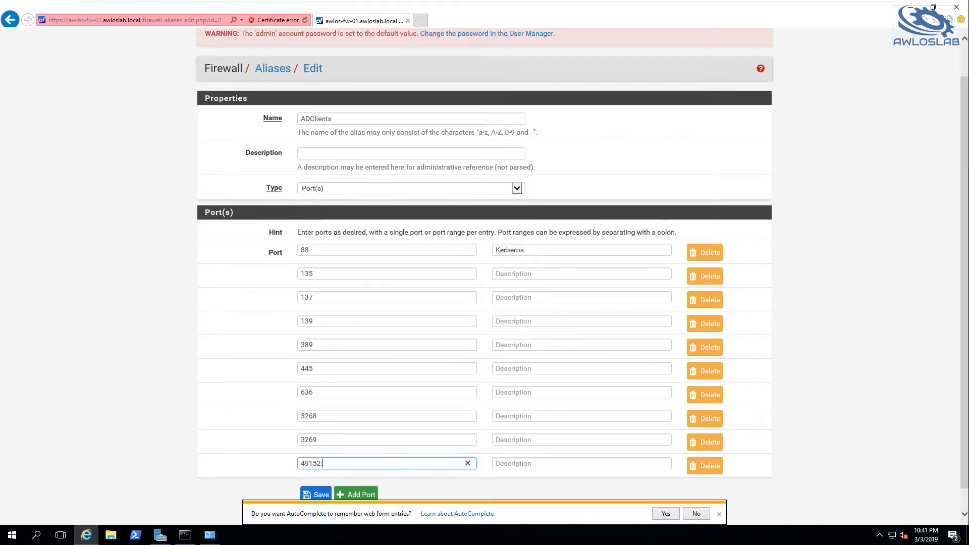
pyautogui.write('65535')
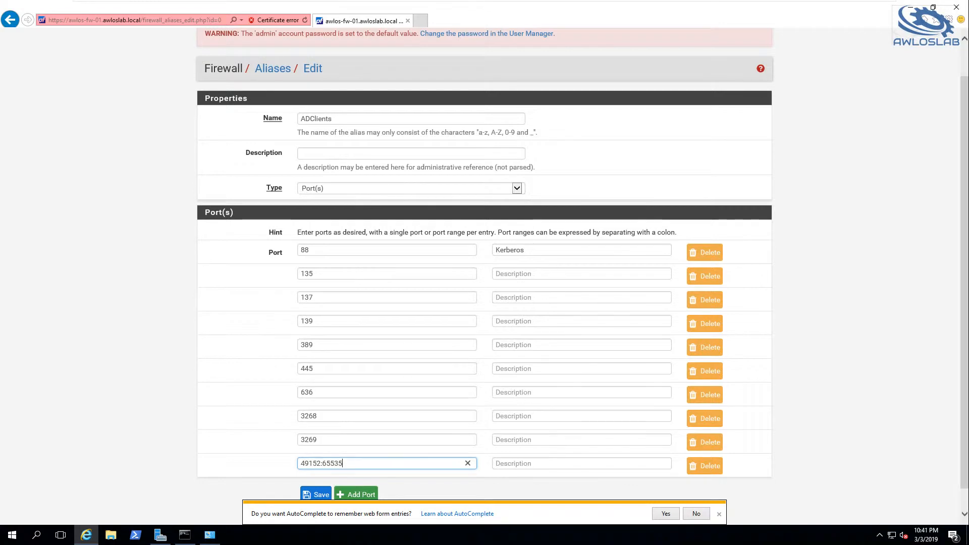
# Describe port 445 as SMB and port 636 as LDAPS in the alias entries.
pyautogui.click(582, 369)
pyautogui.write('SMB')
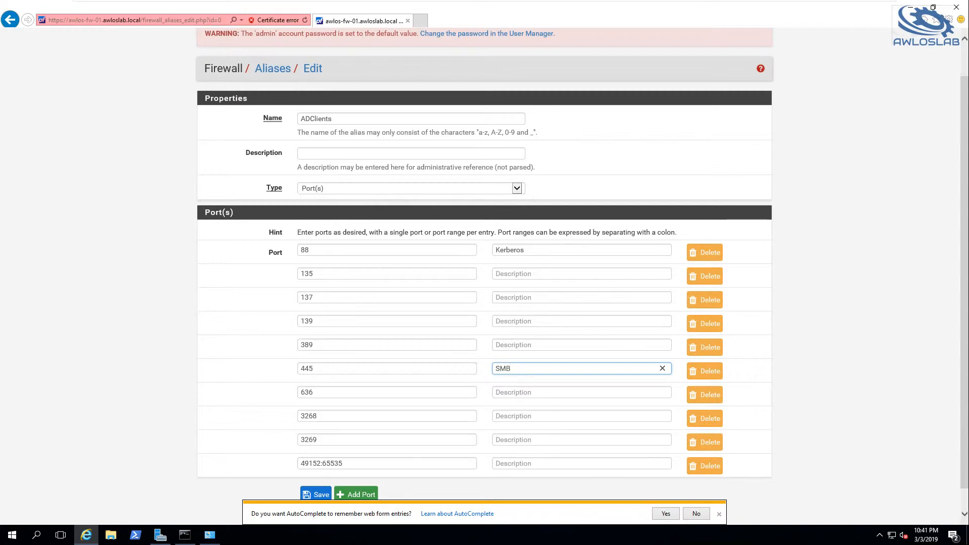
pyautogui.click(499, 393)
pyautogui.write('LDPAS')
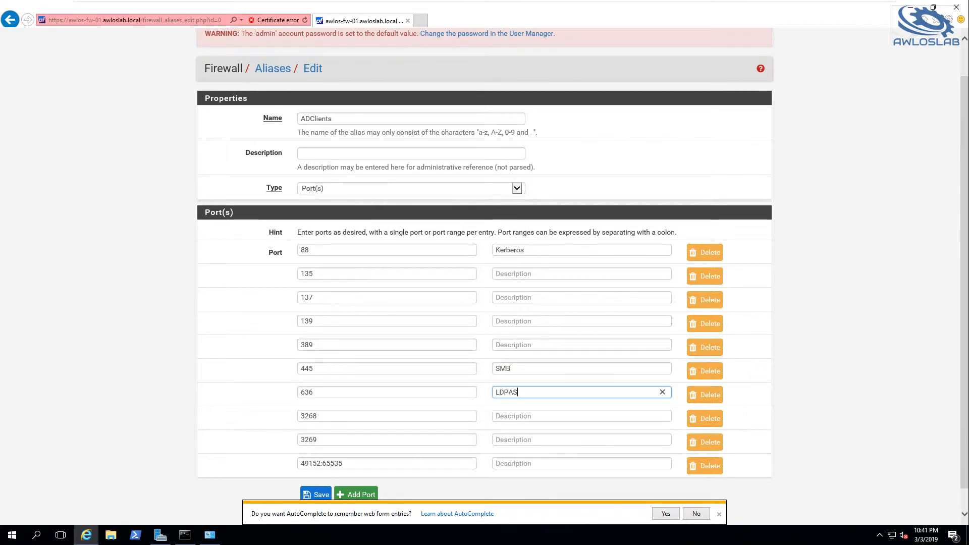
pyautogui.press('BackSpace')
pyautogui.press('BackSpace')
pyautogui.press('BackSpace')
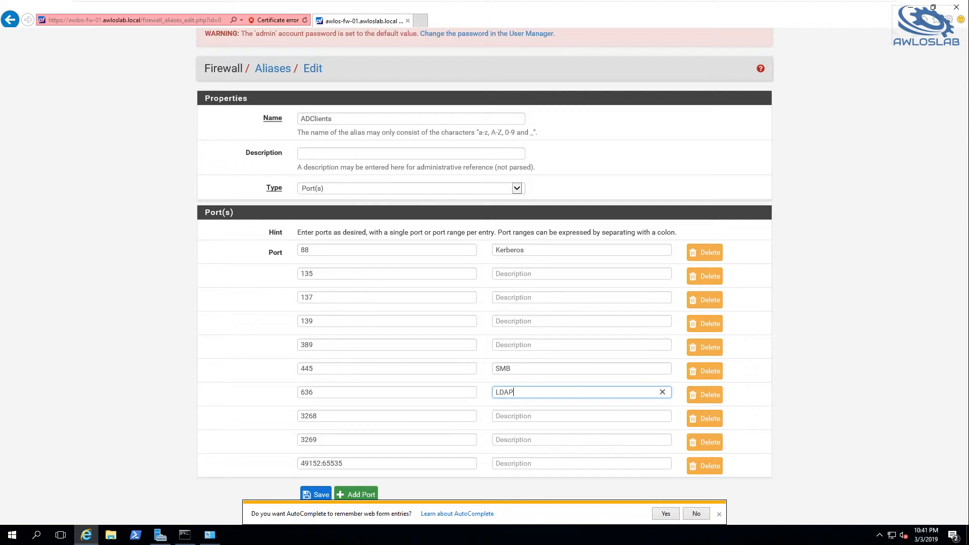
pyautogui.write('APS')
# Enter the description Globlal Catalog for port 3268.
pyautogui.click(545, 415)
pyautogui.write('Globl')
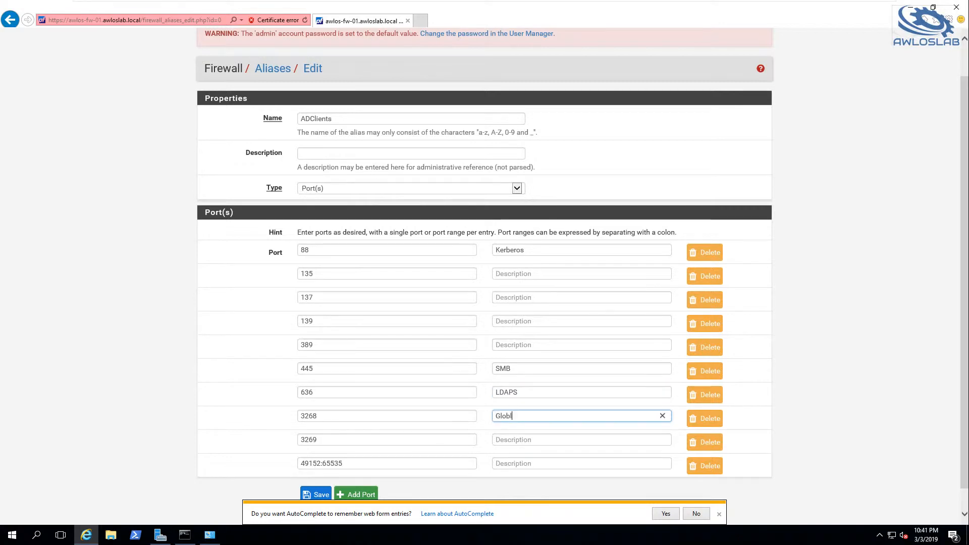
pyautogui.write('al Catalog')
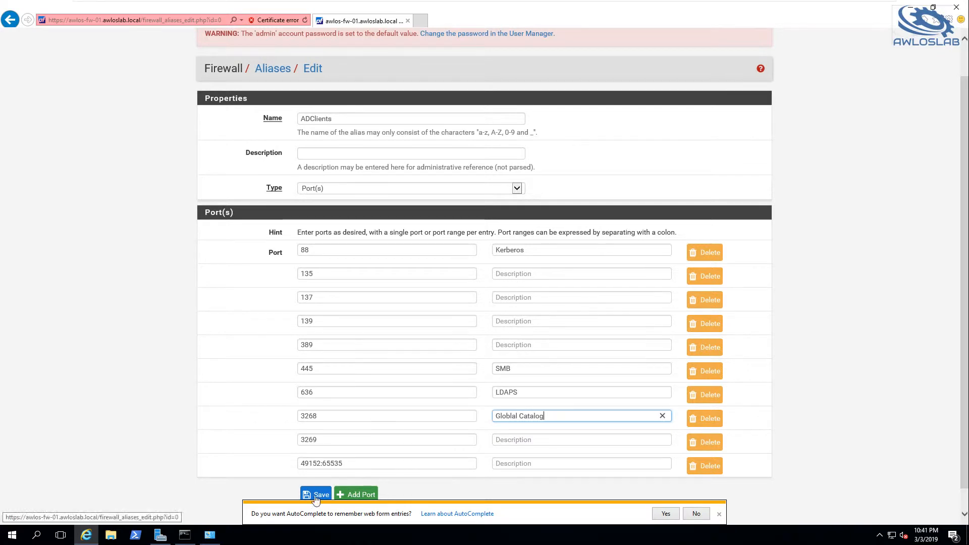
# Copy the alias name ADClients, save the alias, and apply the alias list changes.
pyautogui.doubleClick(316, 119)
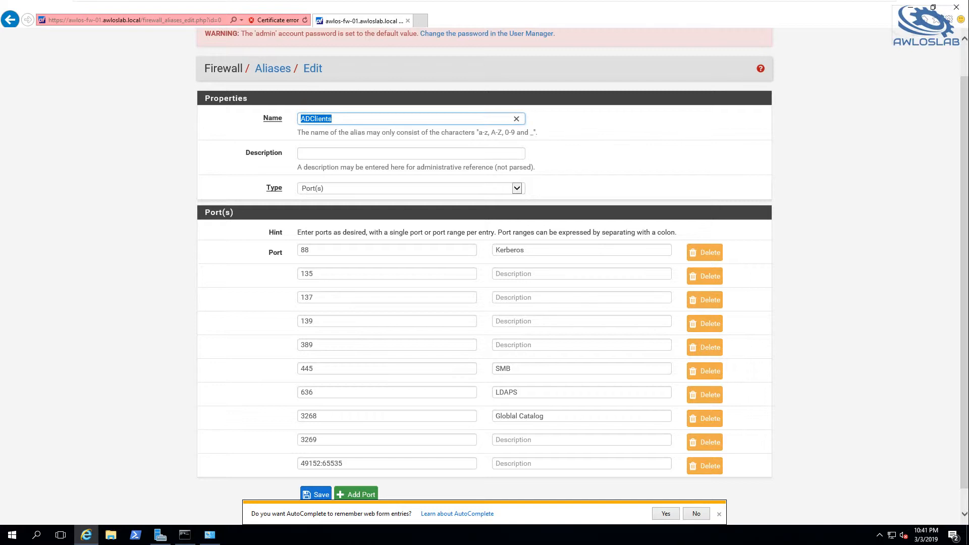
pyautogui.click(323, 494)
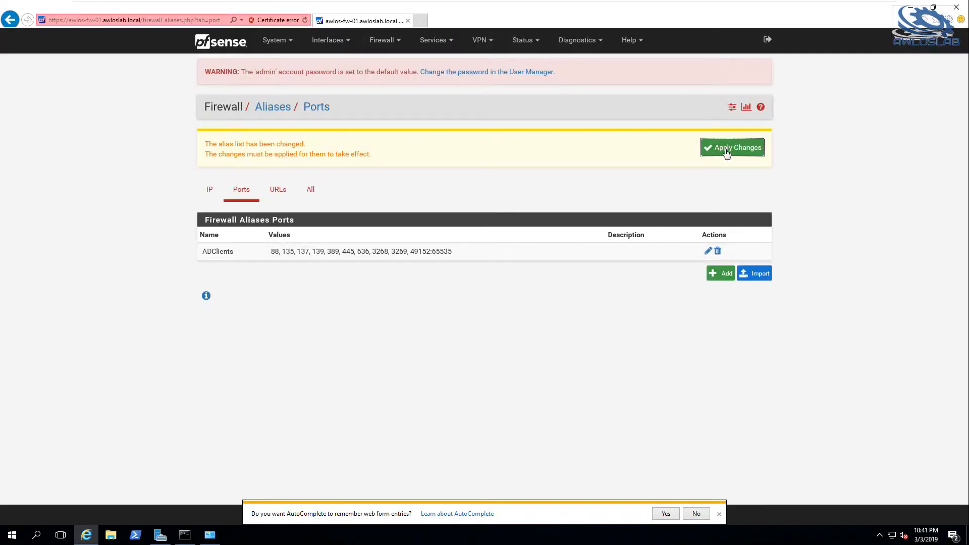
pyautogui.click(727, 152)
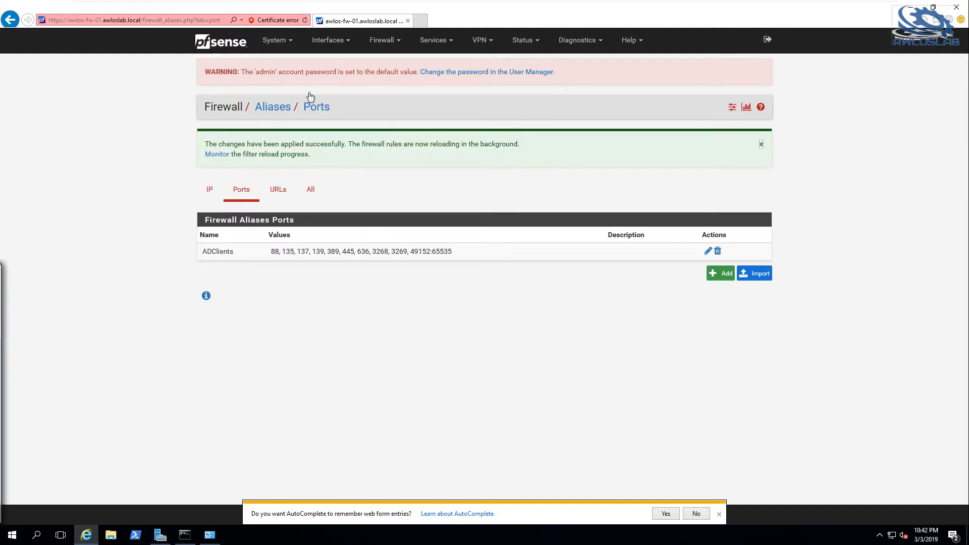
# Add a new pass rule at the start of the INFRA firewall rules and set its protocol to TCP/UDP.
pyautogui.click(382, 44)
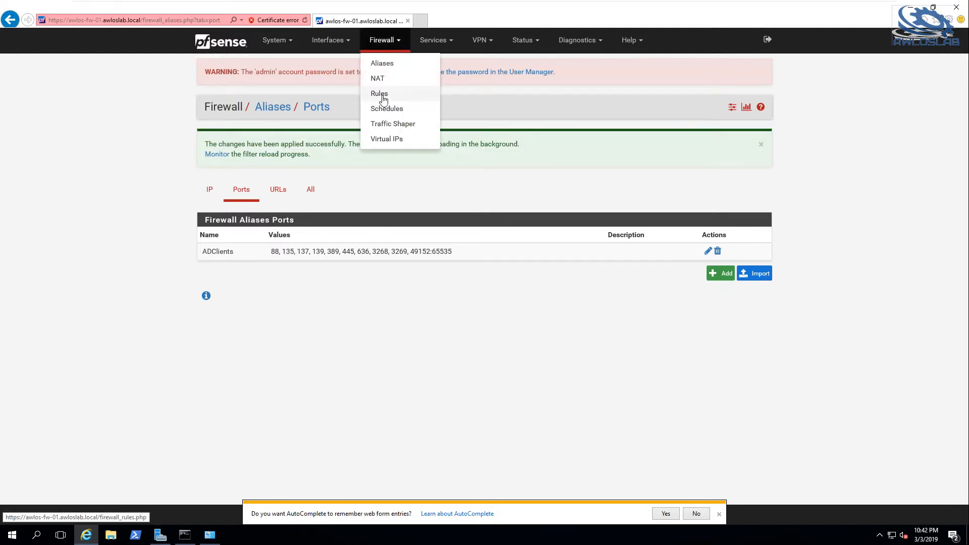
pyautogui.click(379, 94)
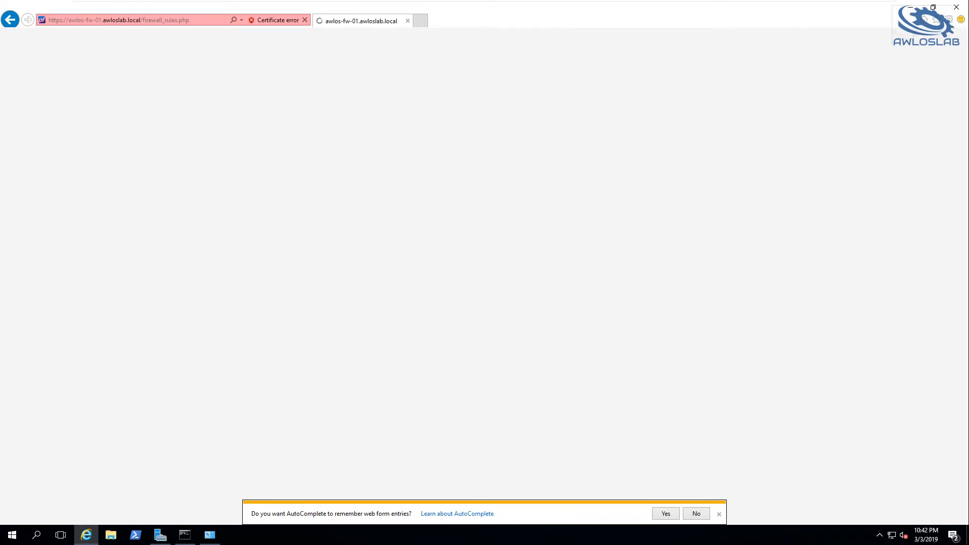
pyautogui.click(328, 143)
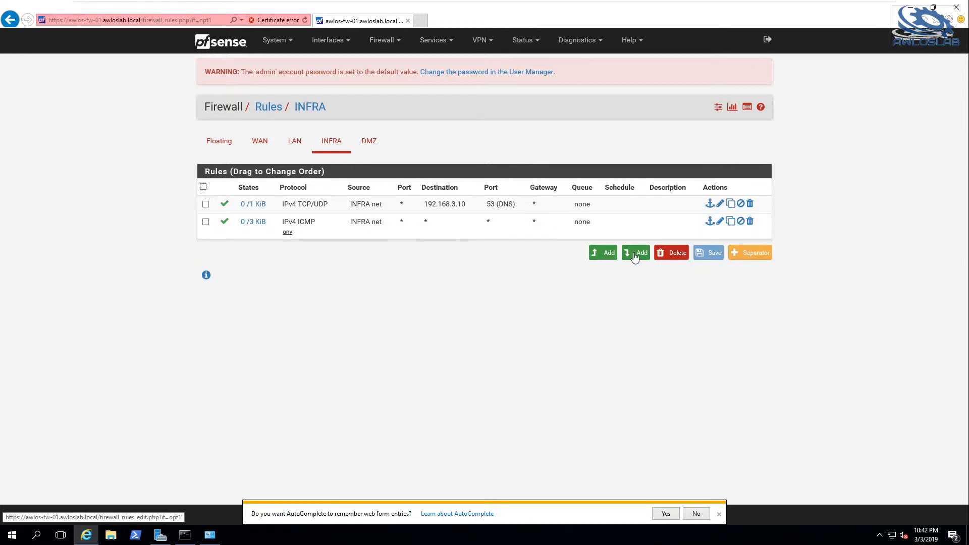
pyautogui.click(610, 261)
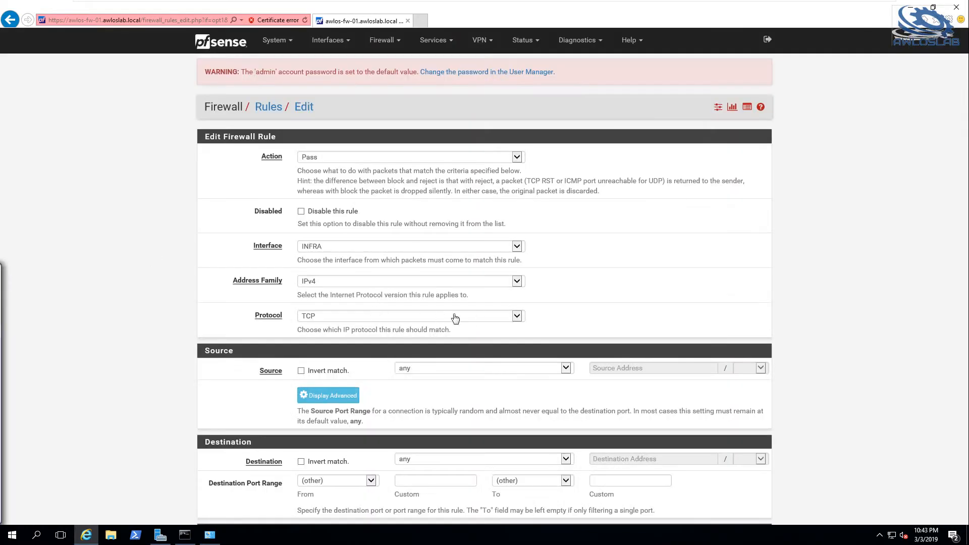
pyautogui.click(477, 315)
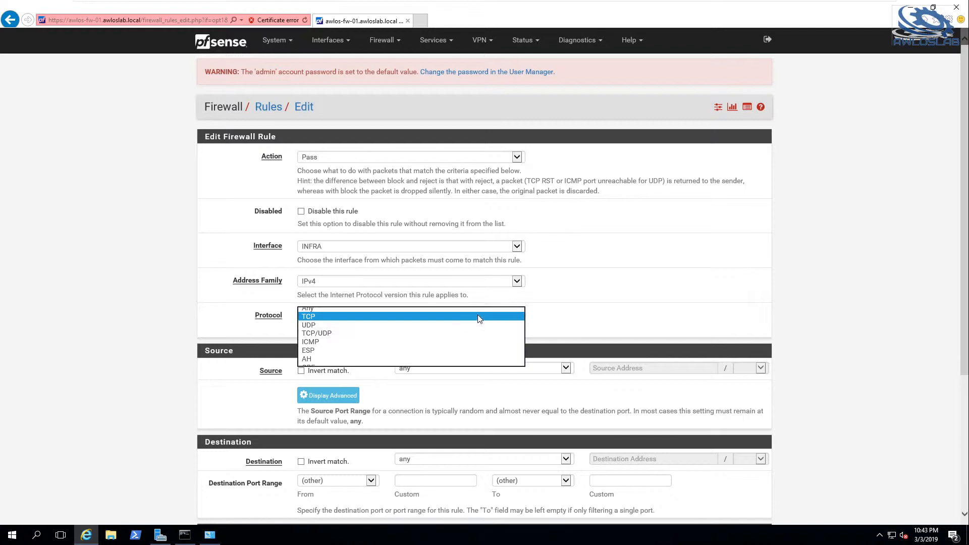
pyautogui.click(385, 336)
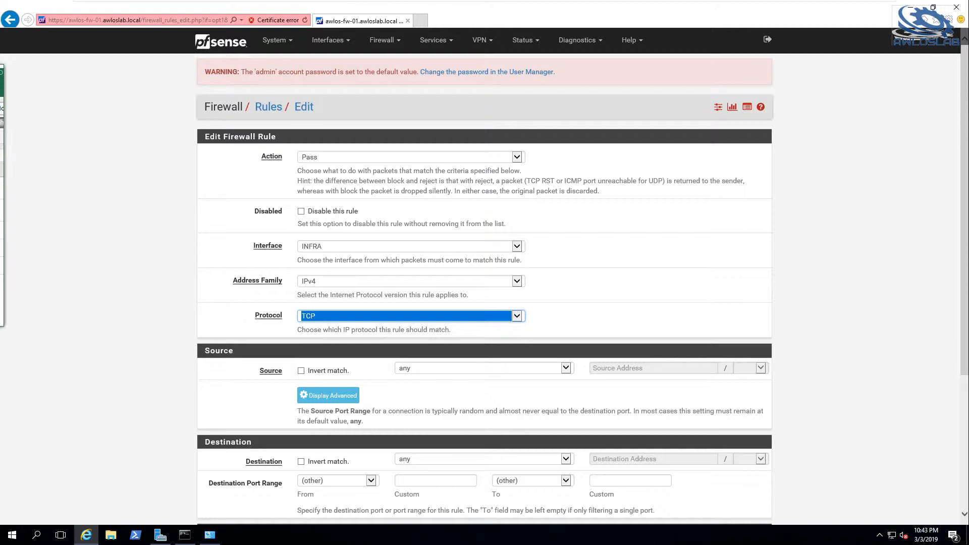
pyautogui.scroll(-2, 744, 325)
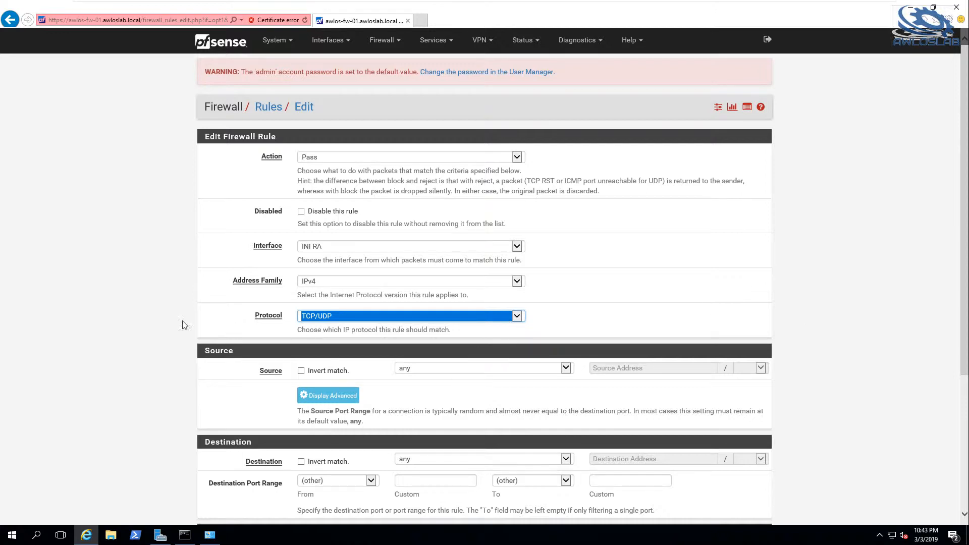
pyautogui.click(154, 318)
pyautogui.scroll(-3, 154, 318)
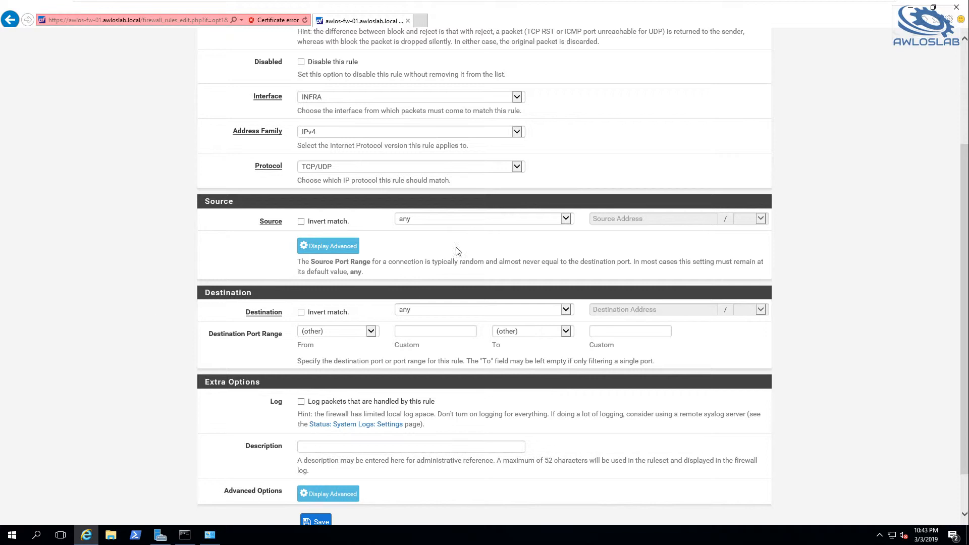
# Set the rule's source to INFRA net and its destination to the single host 192.168.3.10.
pyautogui.click(464, 223)
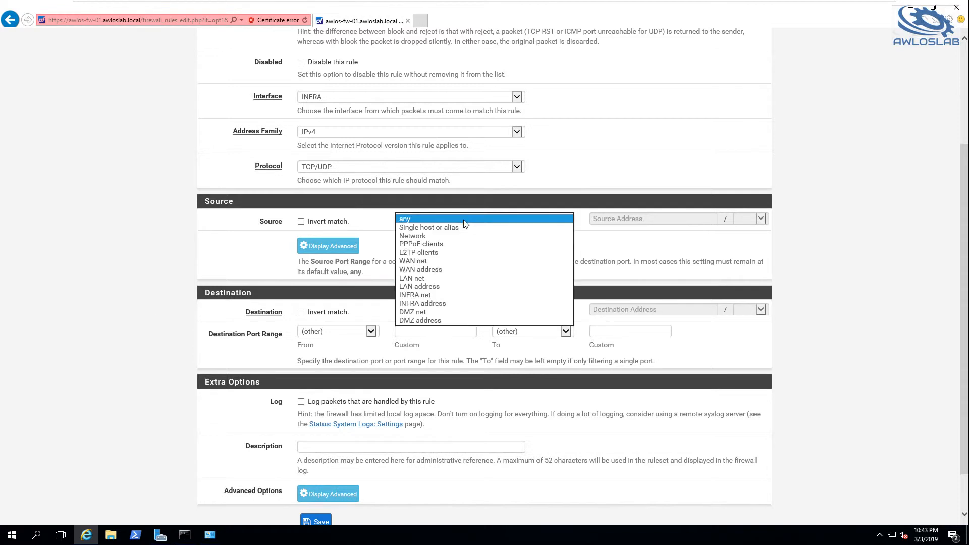
pyautogui.click(423, 296)
pyautogui.click(484, 312)
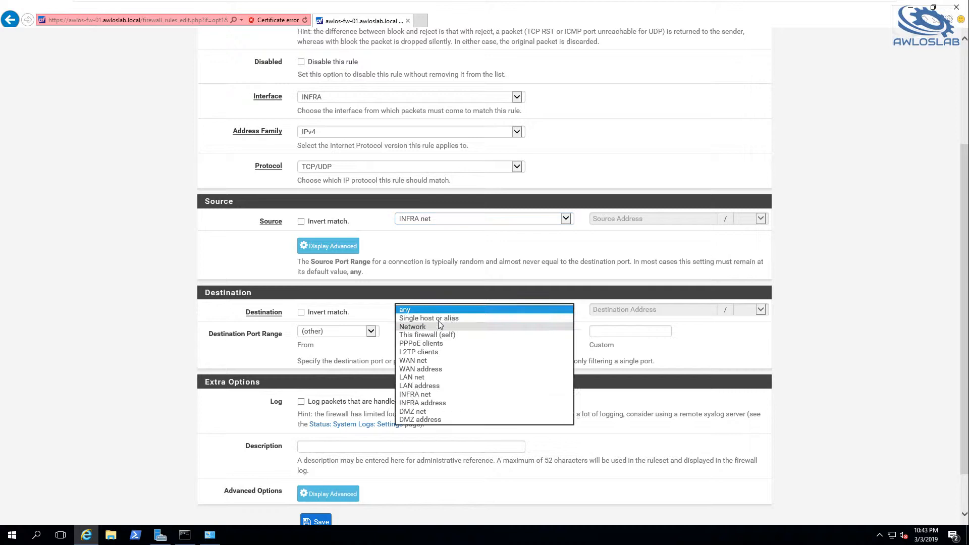
pyautogui.click(440, 319)
pyautogui.click(639, 308)
pyautogui.write('192.168.3')
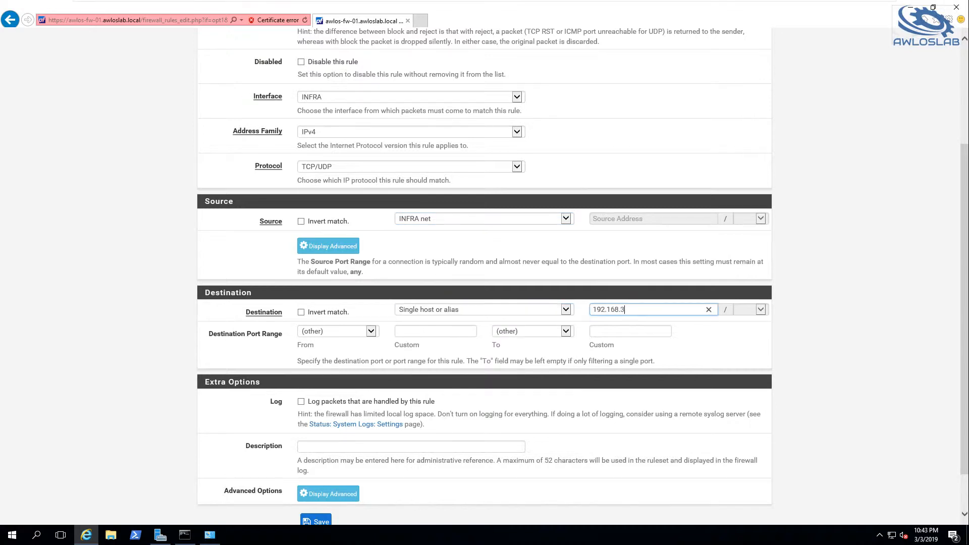
pyautogui.write('.10')
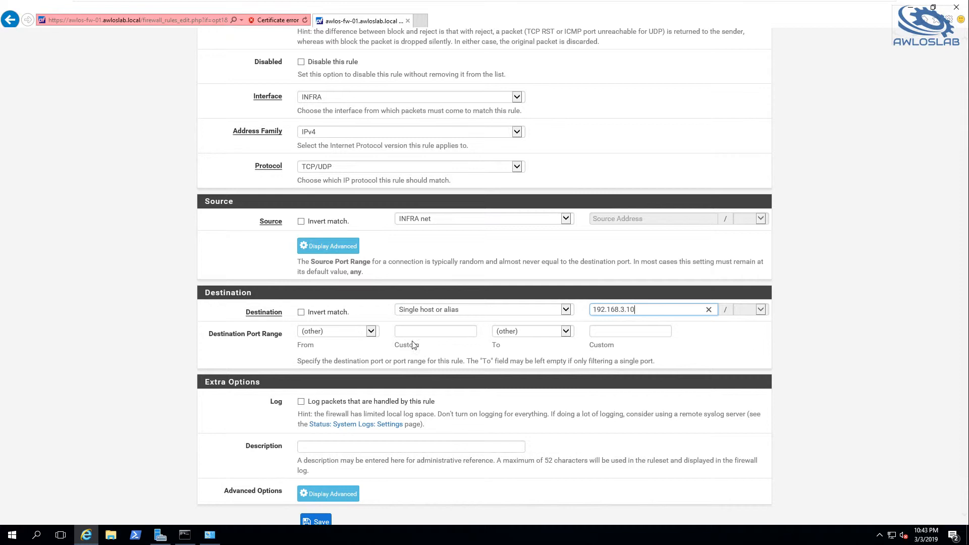
# Use the ADClients alias for both ends of the destination port range, save the rule, and apply the changes.
pyautogui.press('Tab')
pyautogui.press('Tab')
pyautogui.press('Tab')
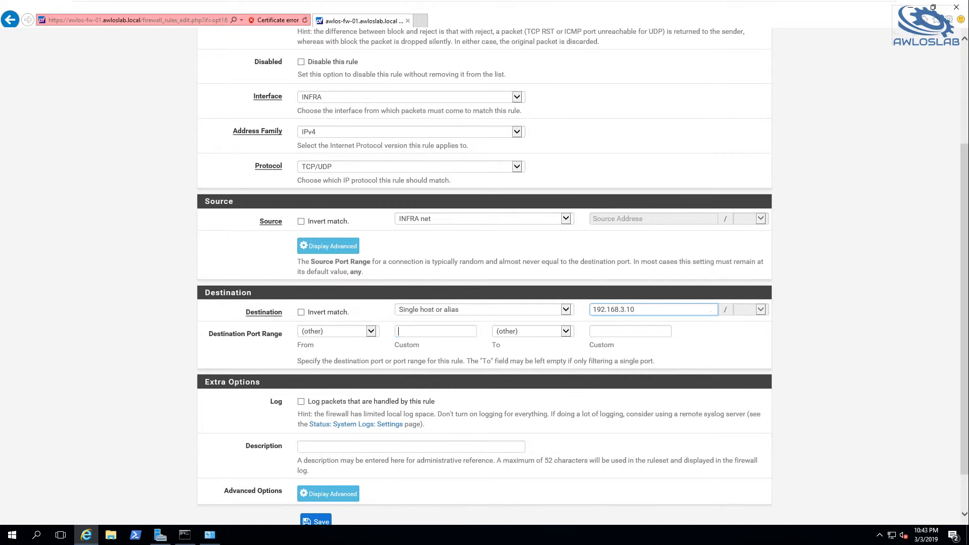
pyautogui.write('ADClients')
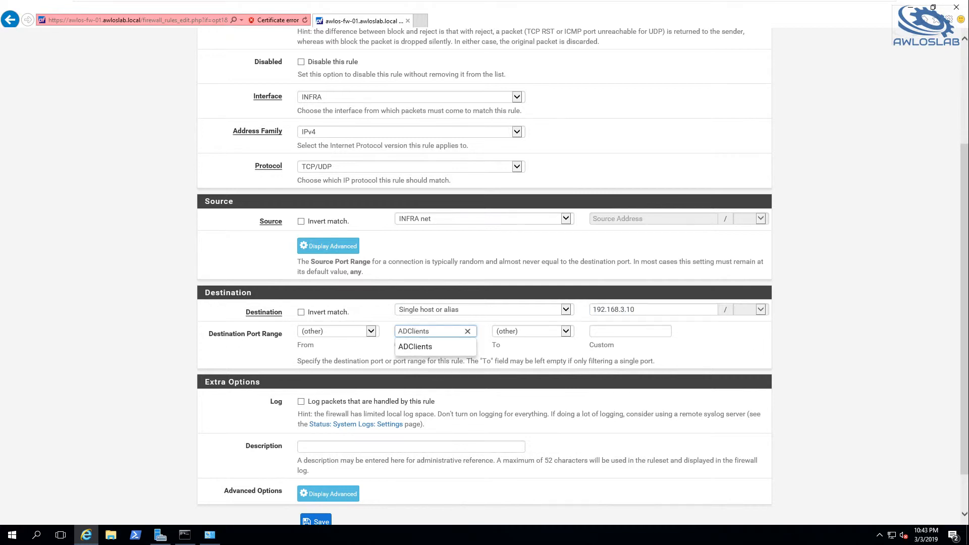
pyautogui.click(632, 335)
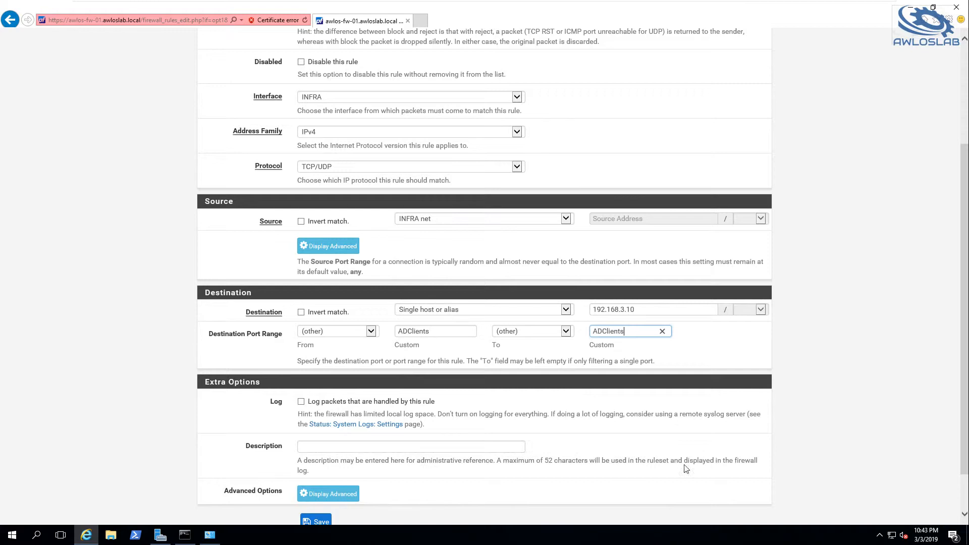
pyautogui.scroll(-1, 347, 502)
pyautogui.click(316, 471)
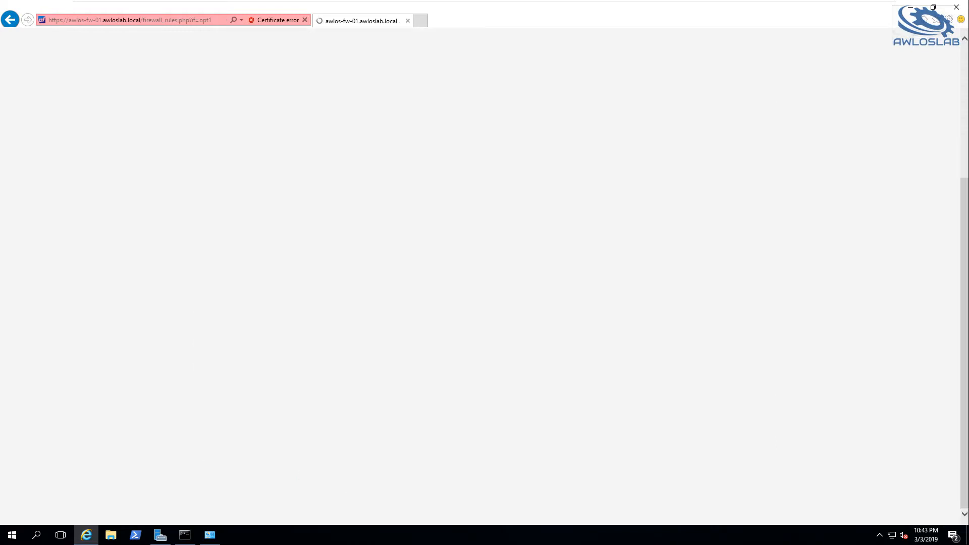
pyautogui.click(723, 147)
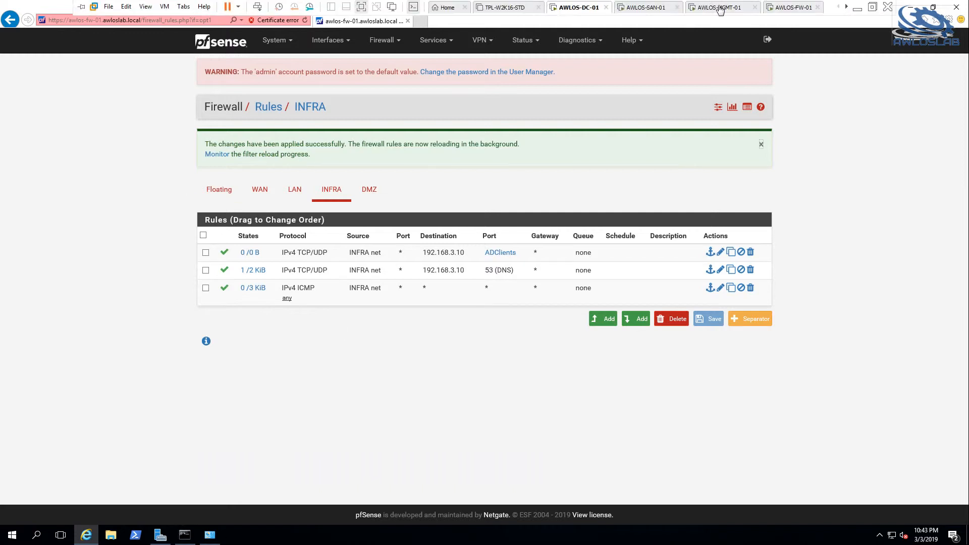
# Switch to AWLOS-MGMT-01 and retry joining the awloslab.local domain, authenticating as Administrator with the account password.
pyautogui.click(720, 8)
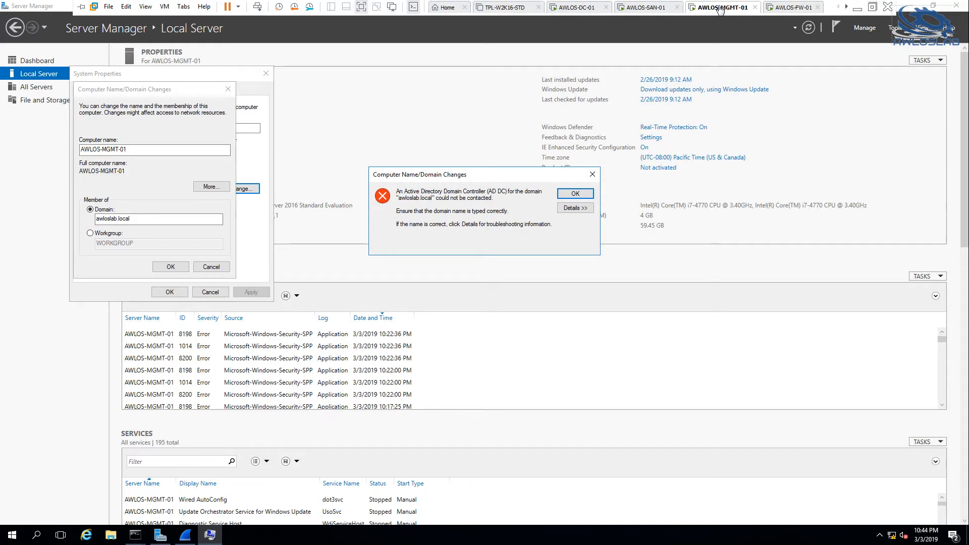
pyautogui.click(571, 196)
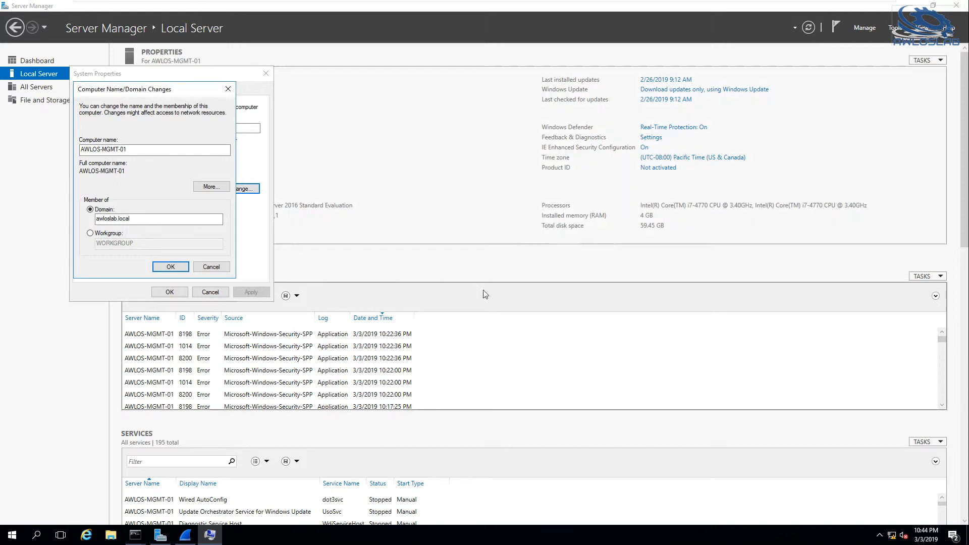
pyautogui.click(155, 267)
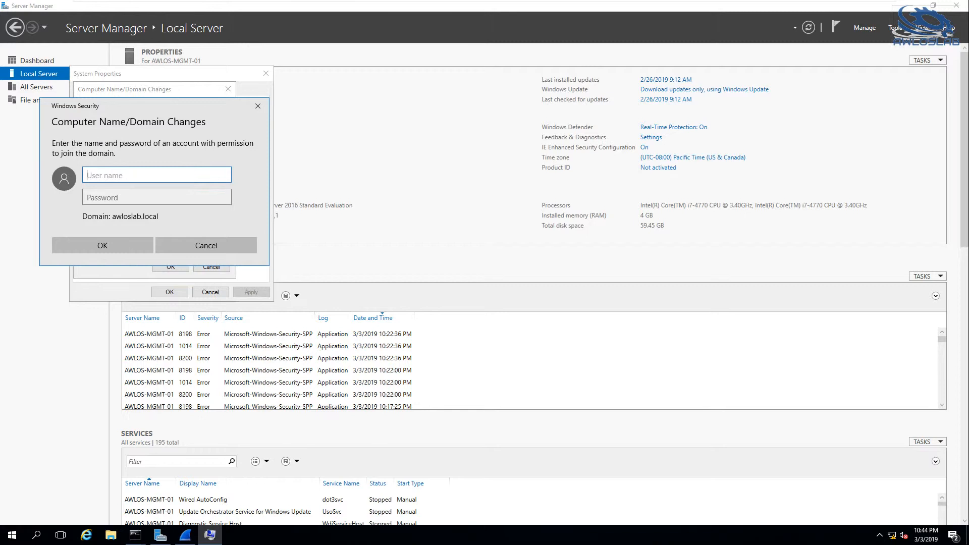
pyautogui.write('Administratp')
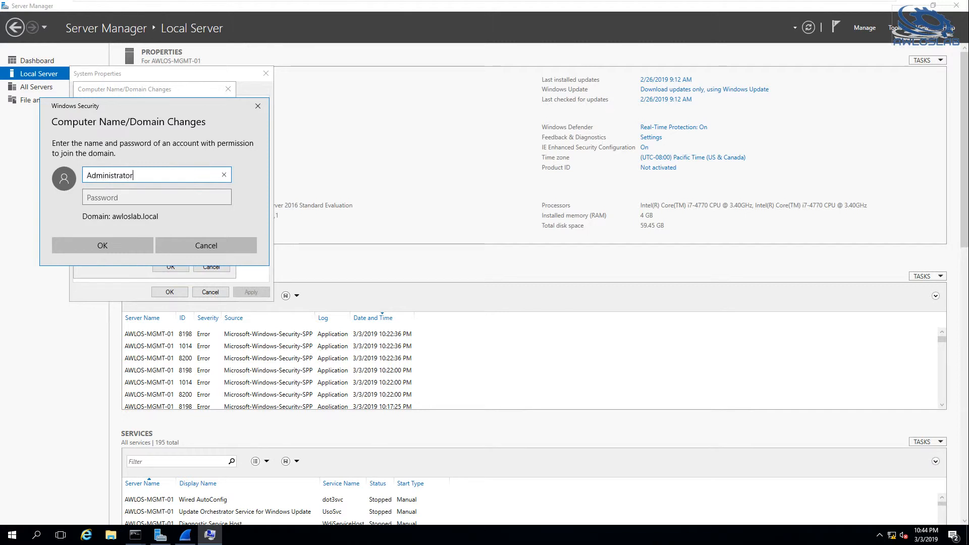
pyautogui.press('Tab')
pyautogui.write('*********')
pyautogui.press('Return')
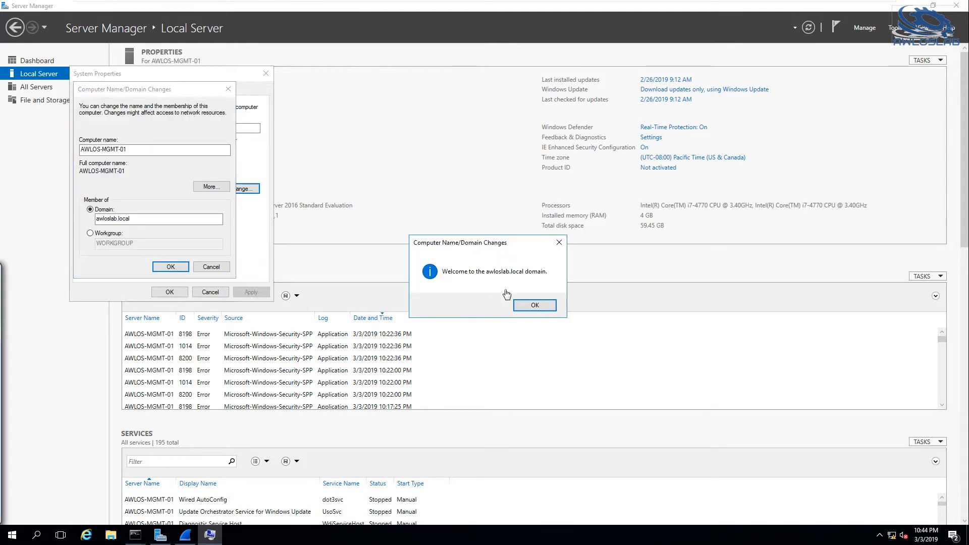
# Acknowledge the domain join messages, close System Properties, and restart AWLOS-MGMT-01 immediately.
pyautogui.click(536, 303)
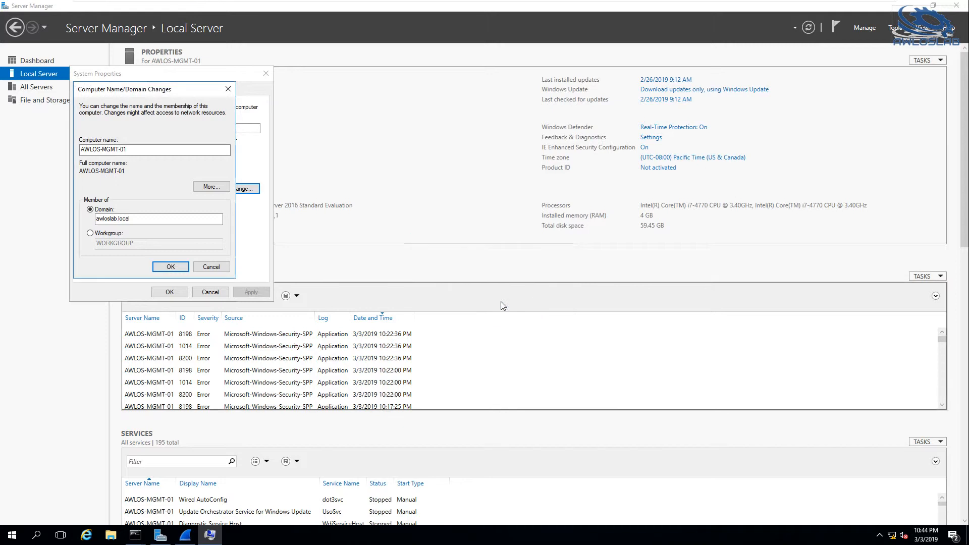
pyautogui.click(546, 280)
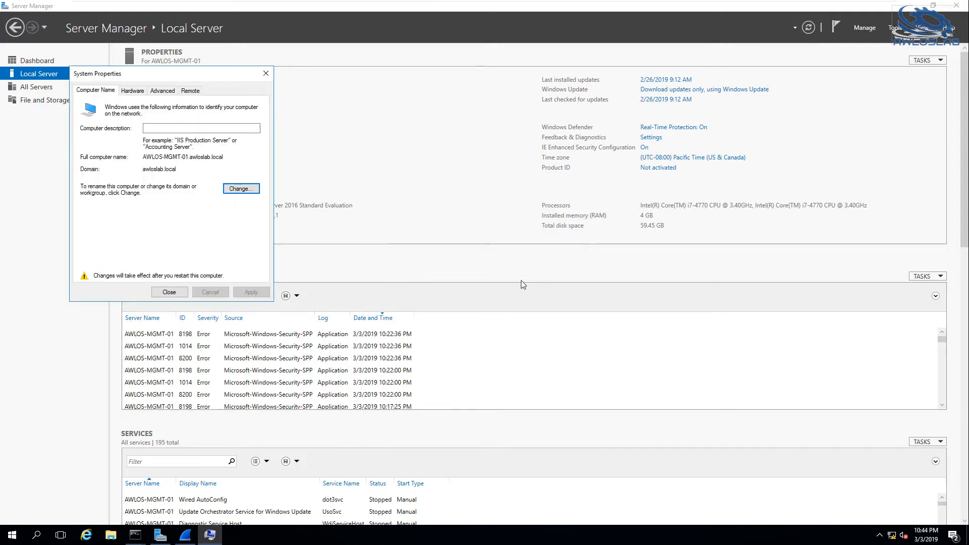
pyautogui.click(157, 295)
pyautogui.click(474, 280)
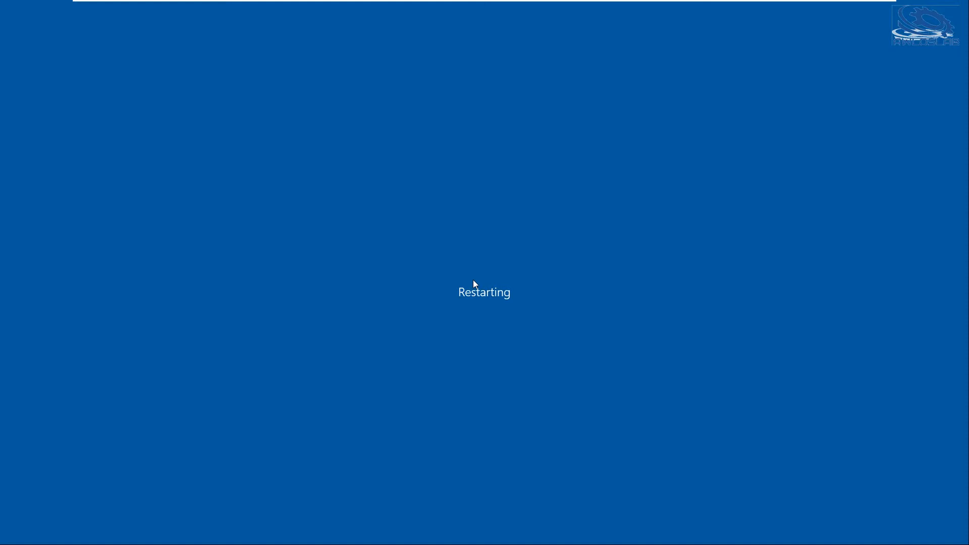
# Switch to AWLOS-DC-01 and open Active Directory Users and Computers for this server from Server Manager's list of all servers.
pyautogui.moveTo(569, 2)
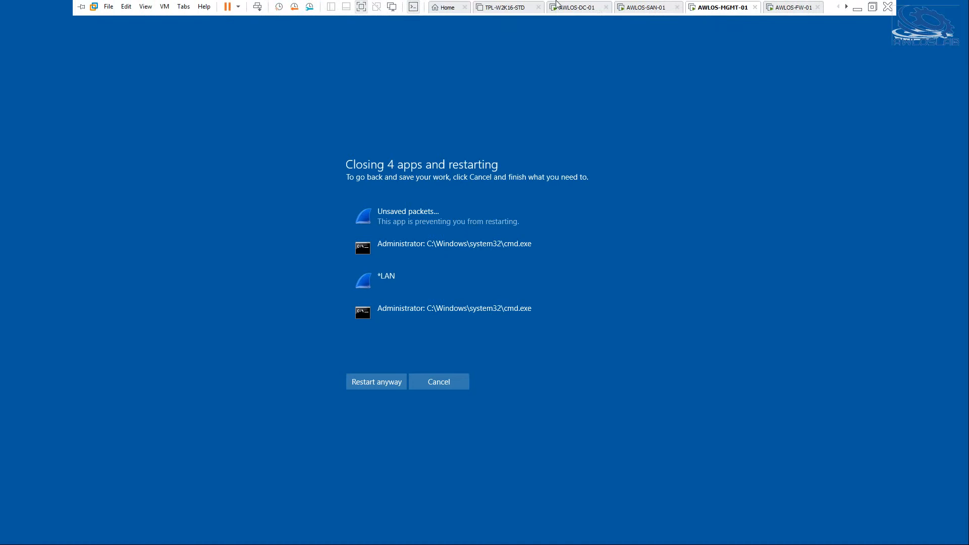
pyautogui.click(569, 10)
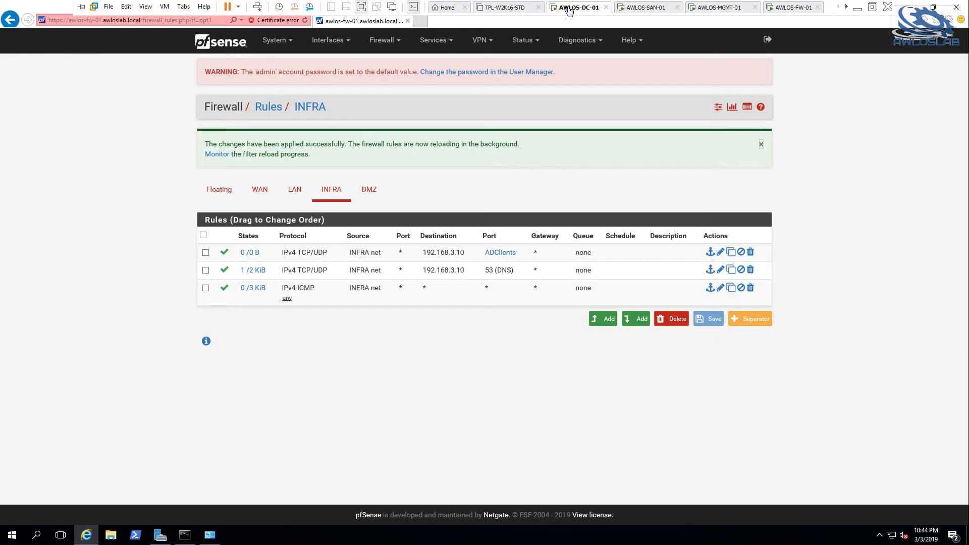
pyautogui.click(159, 535)
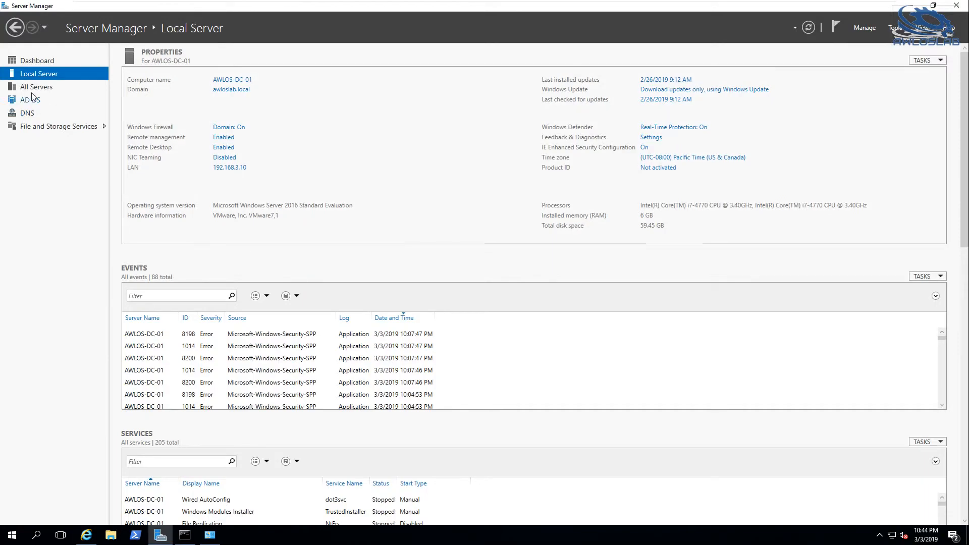
pyautogui.click(34, 87)
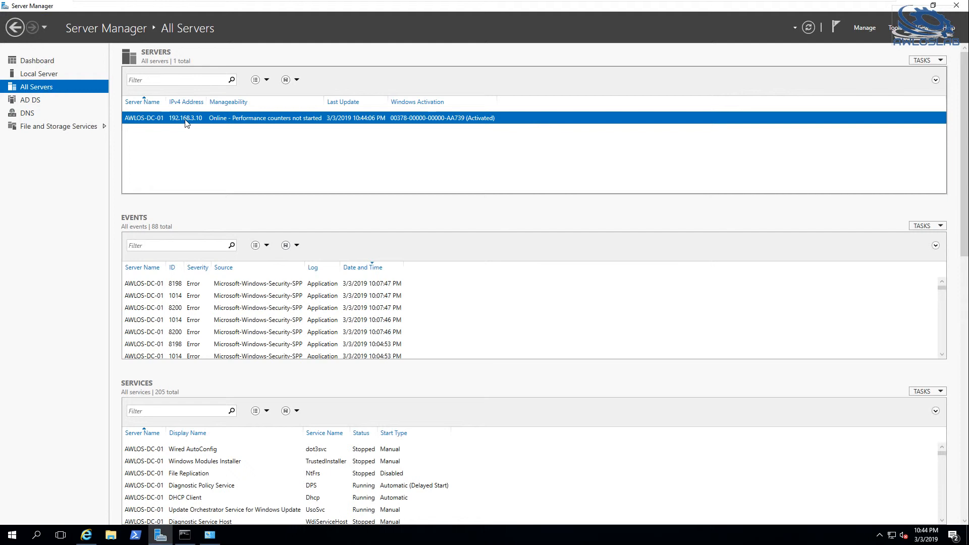
pyautogui.rightClick(187, 120)
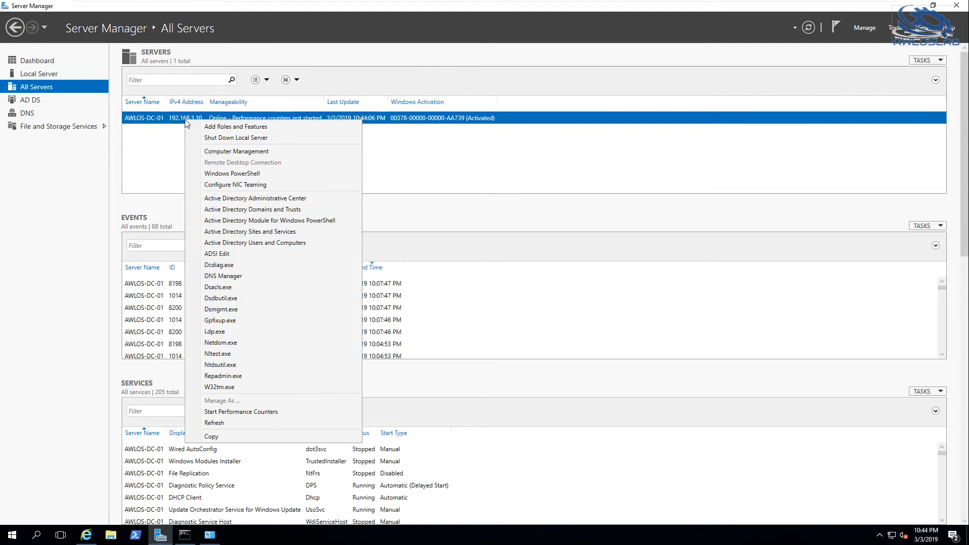
pyautogui.click(273, 243)
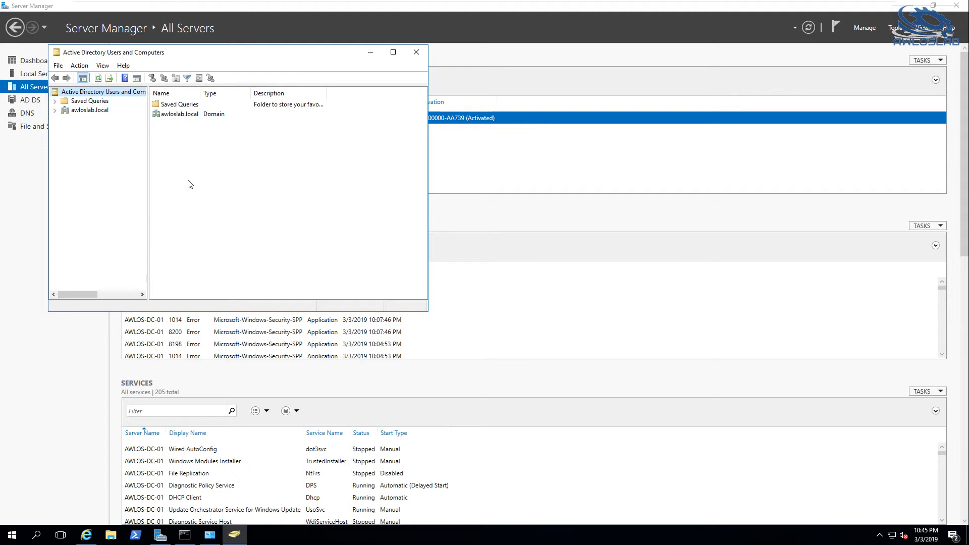
# Check the full computer names in awloslab.local's Computers and Domain Controllers containers, then close the console.
pyautogui.click(55, 110)
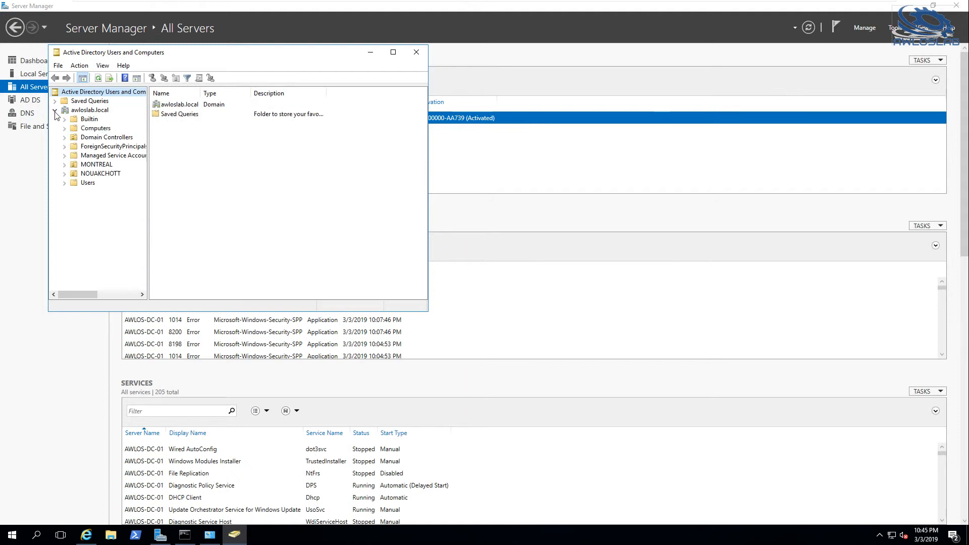
pyautogui.click(96, 128)
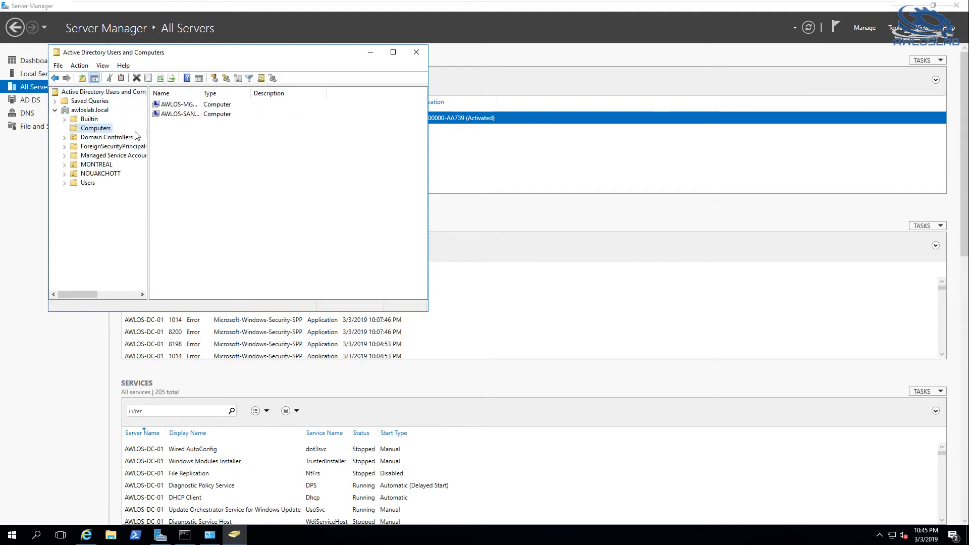
pyautogui.moveTo(231, 94); pyautogui.dragTo(239, 94)
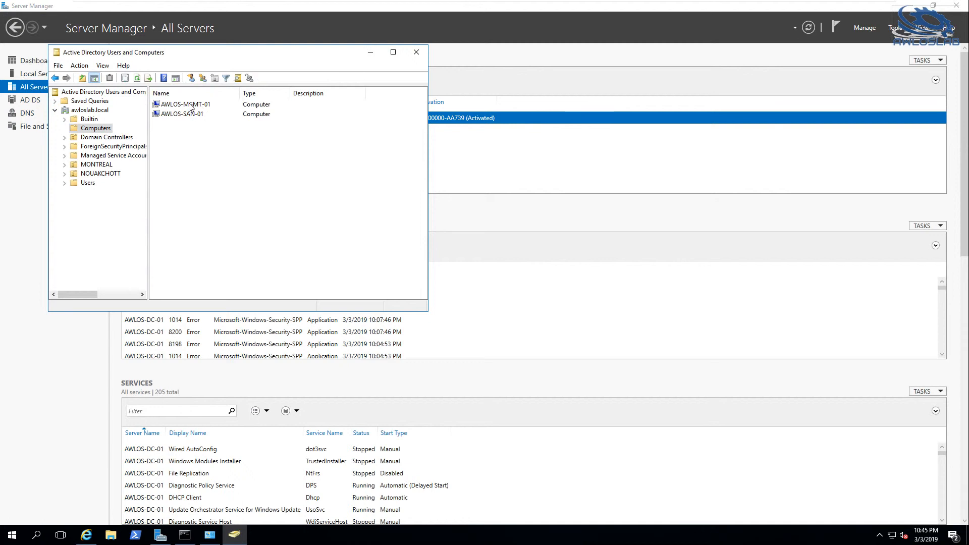
pyautogui.click(114, 140)
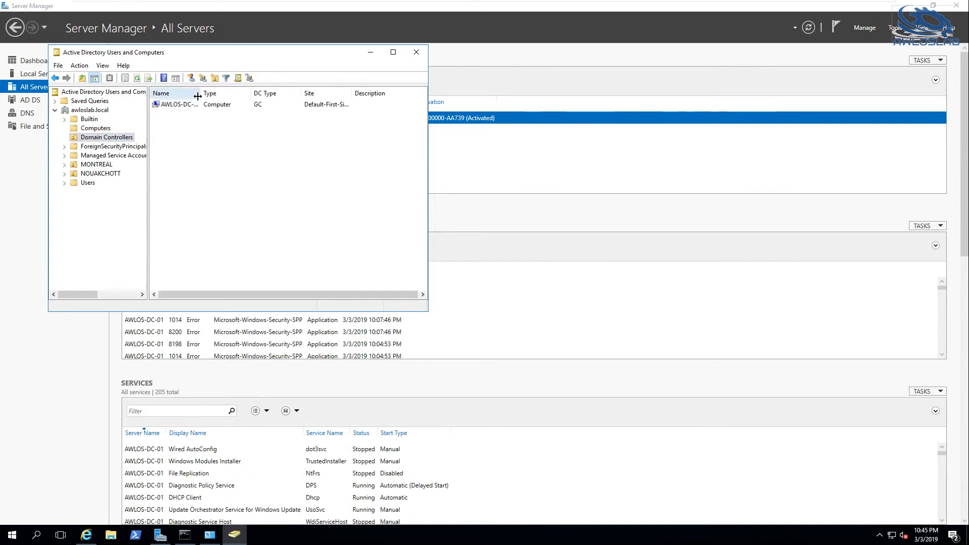
pyautogui.moveTo(201, 93); pyautogui.dragTo(216, 93)
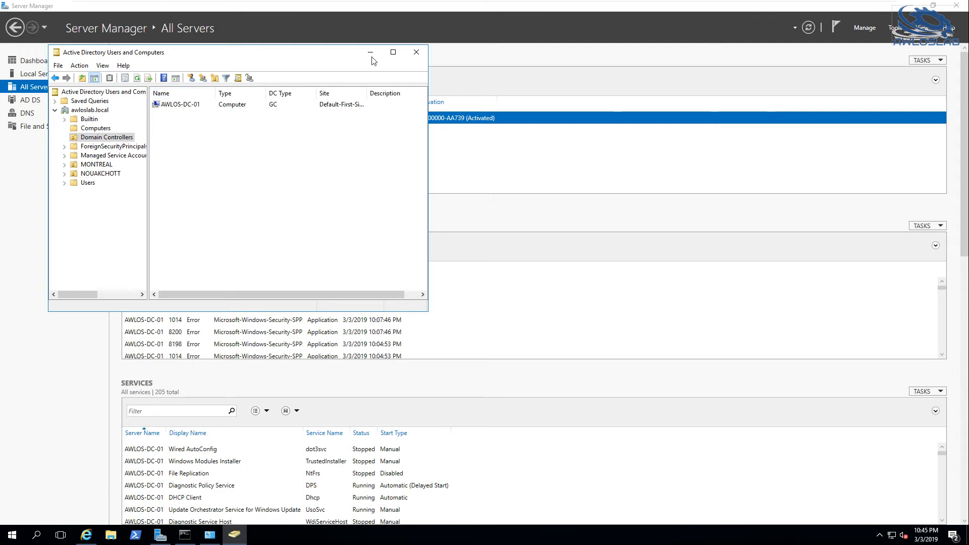
pyautogui.click(416, 52)
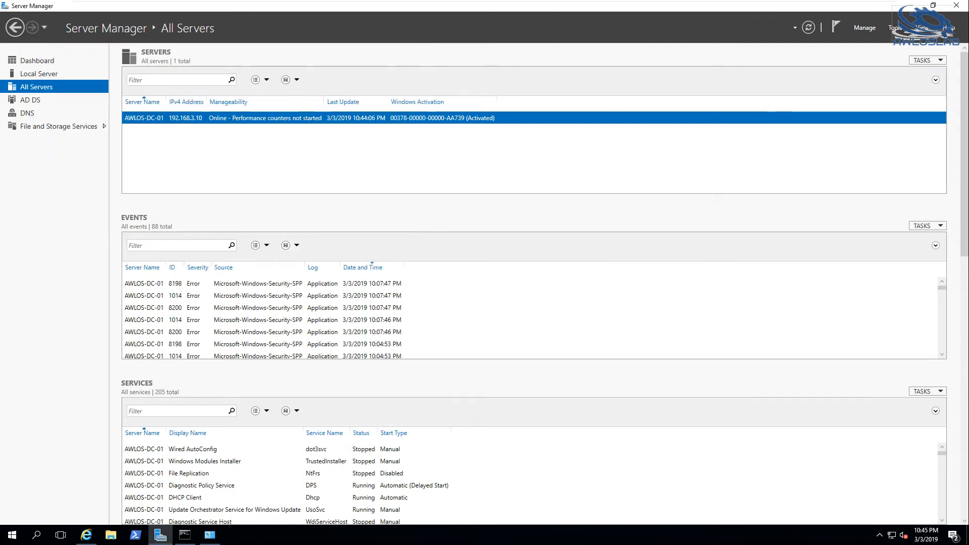